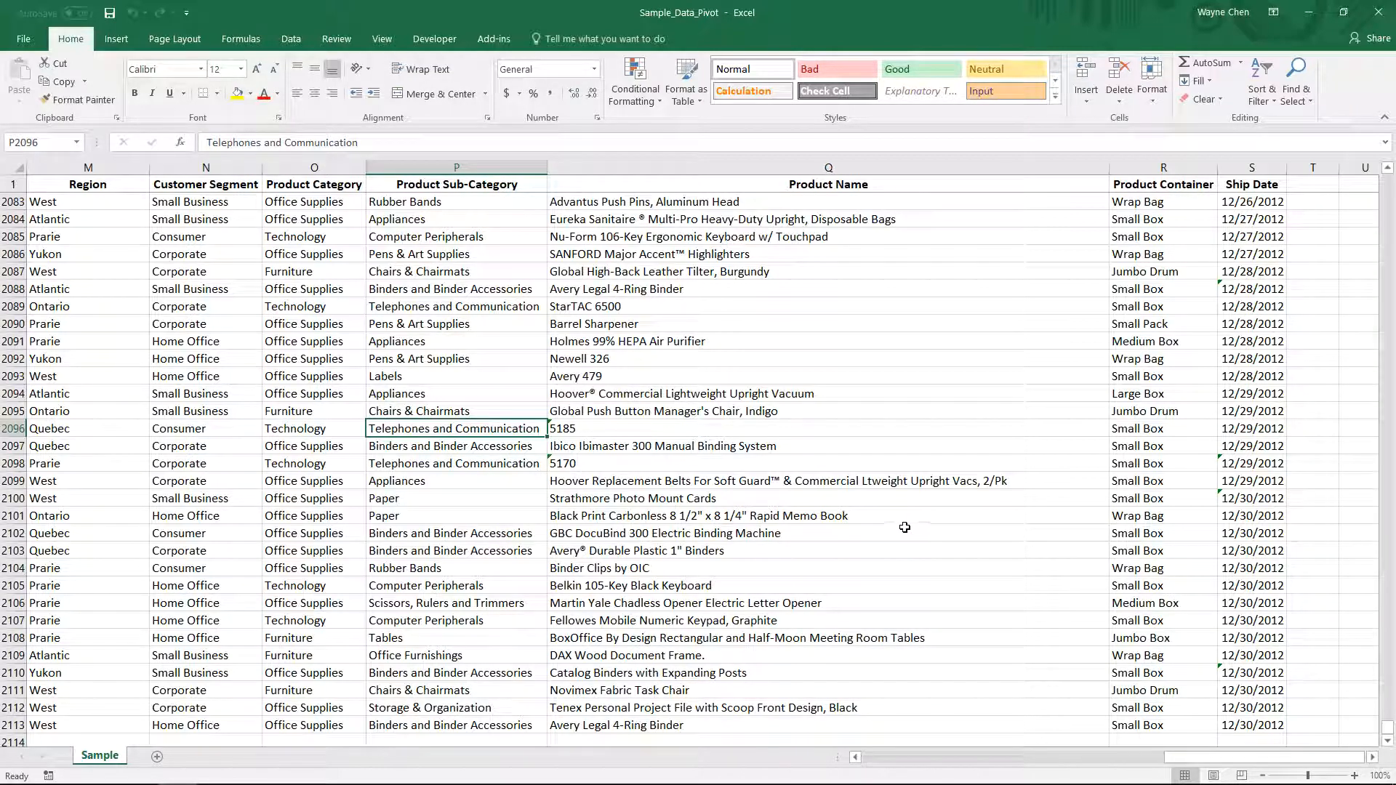
- Create a PivotTable from the Sample data range on a new worksheet
{"action": "left_click", "coordinate": [542, 339]}
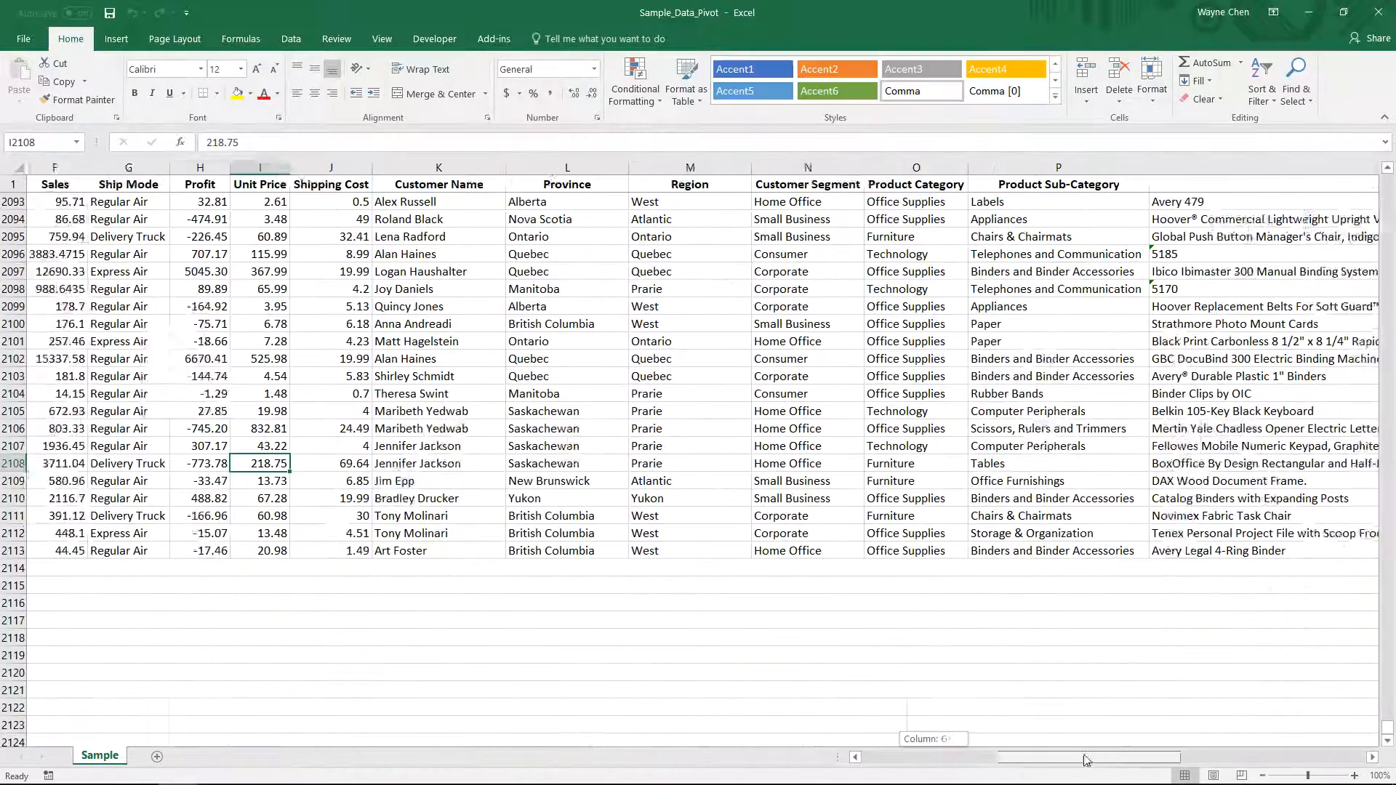
{"action": "left_click_drag", "start_coordinate": [1083, 755], "coordinate": [963, 752]}
{"action": "left_click", "coordinate": [117, 38]}
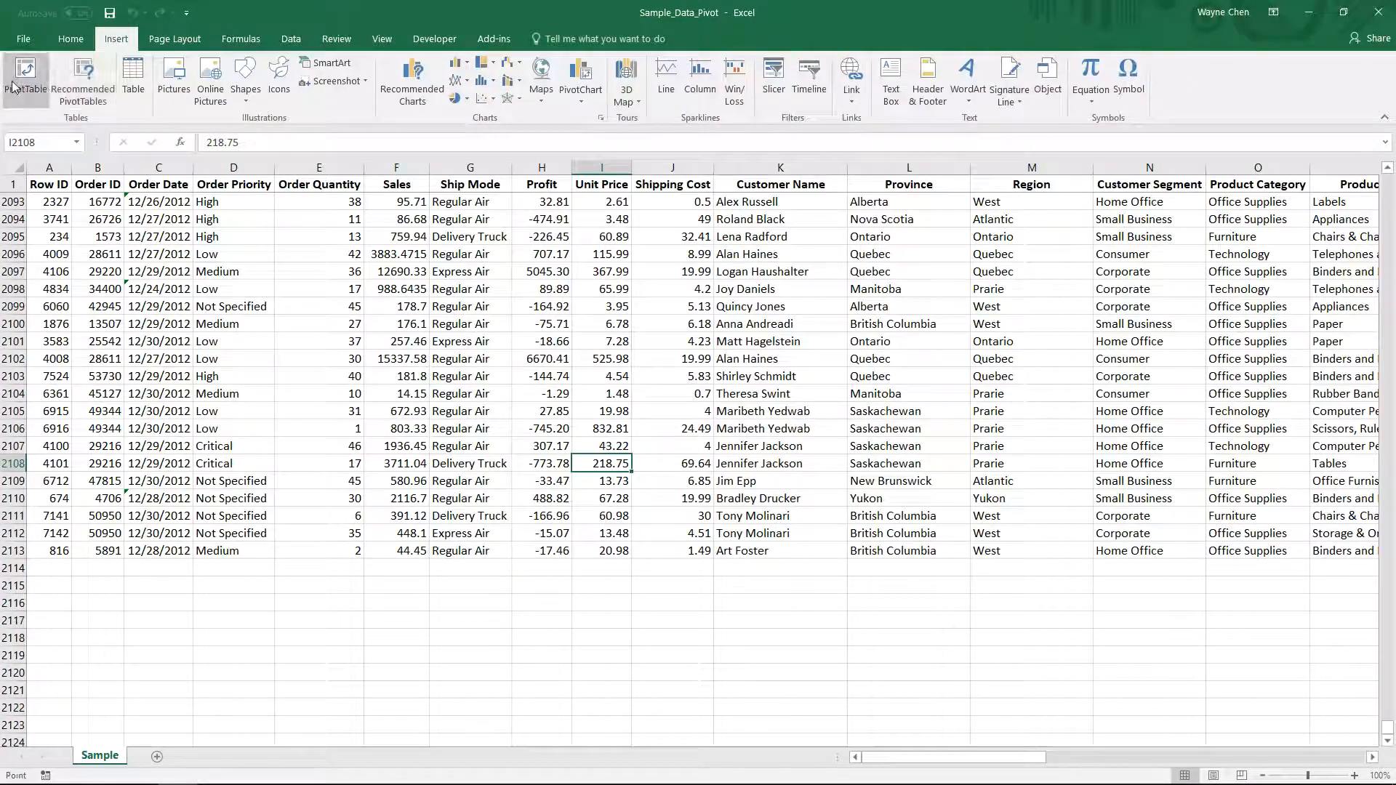
{"action": "left_click", "coordinate": [22, 76]}
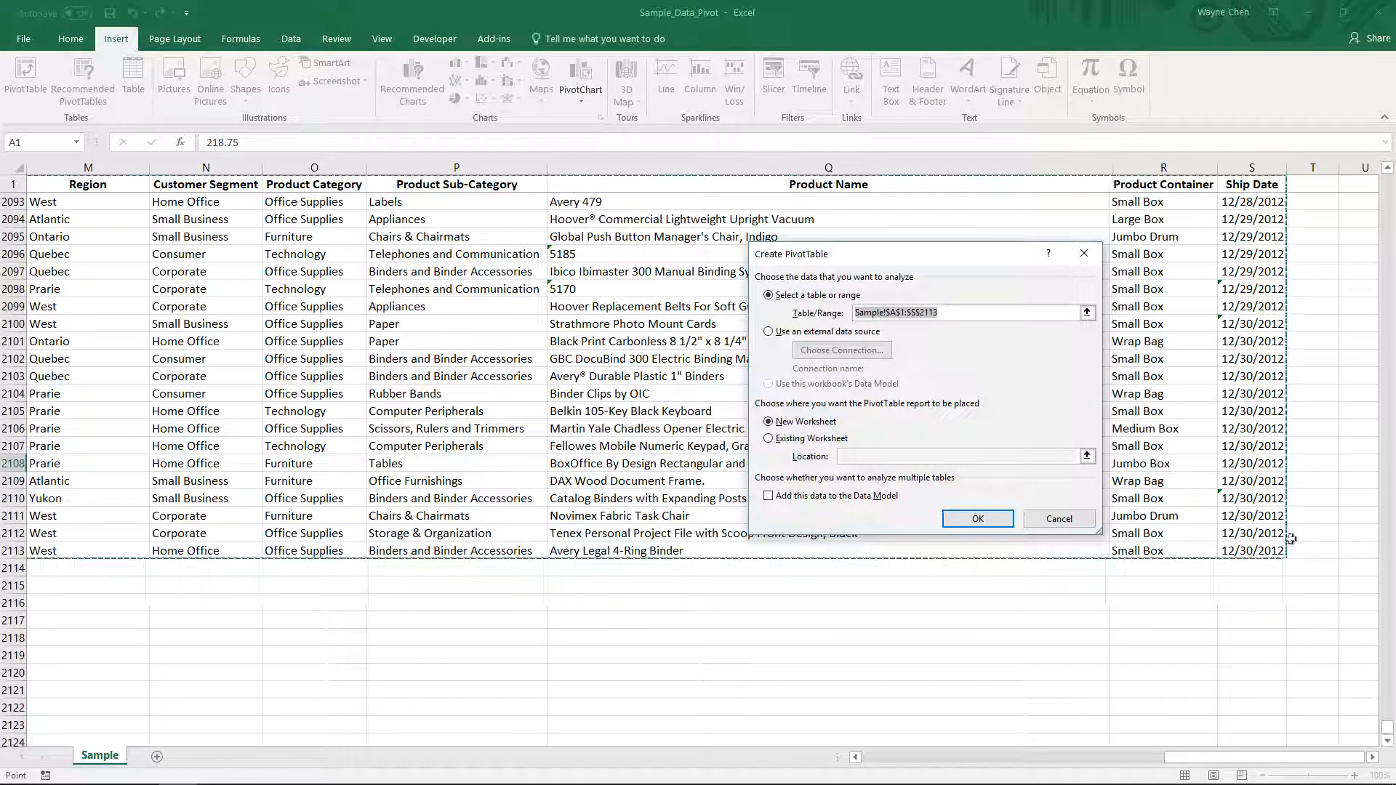
{"action": "left_click", "coordinate": [984, 519]}
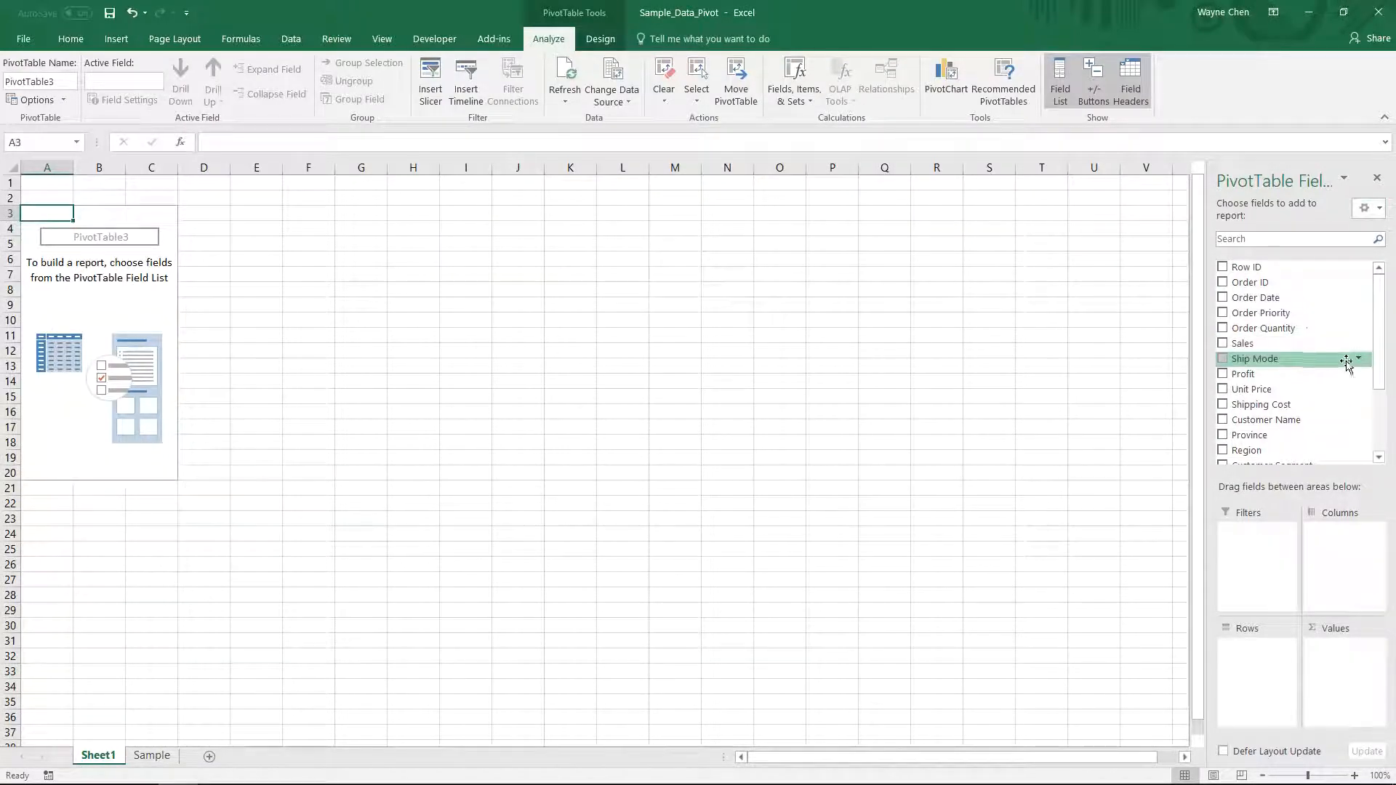
- Add Product Name to the pivot rows and Profit to the values area
{"action": "scroll", "coordinate": [1341, 371], "scroll_direction": "down", "scroll_amount": 3}
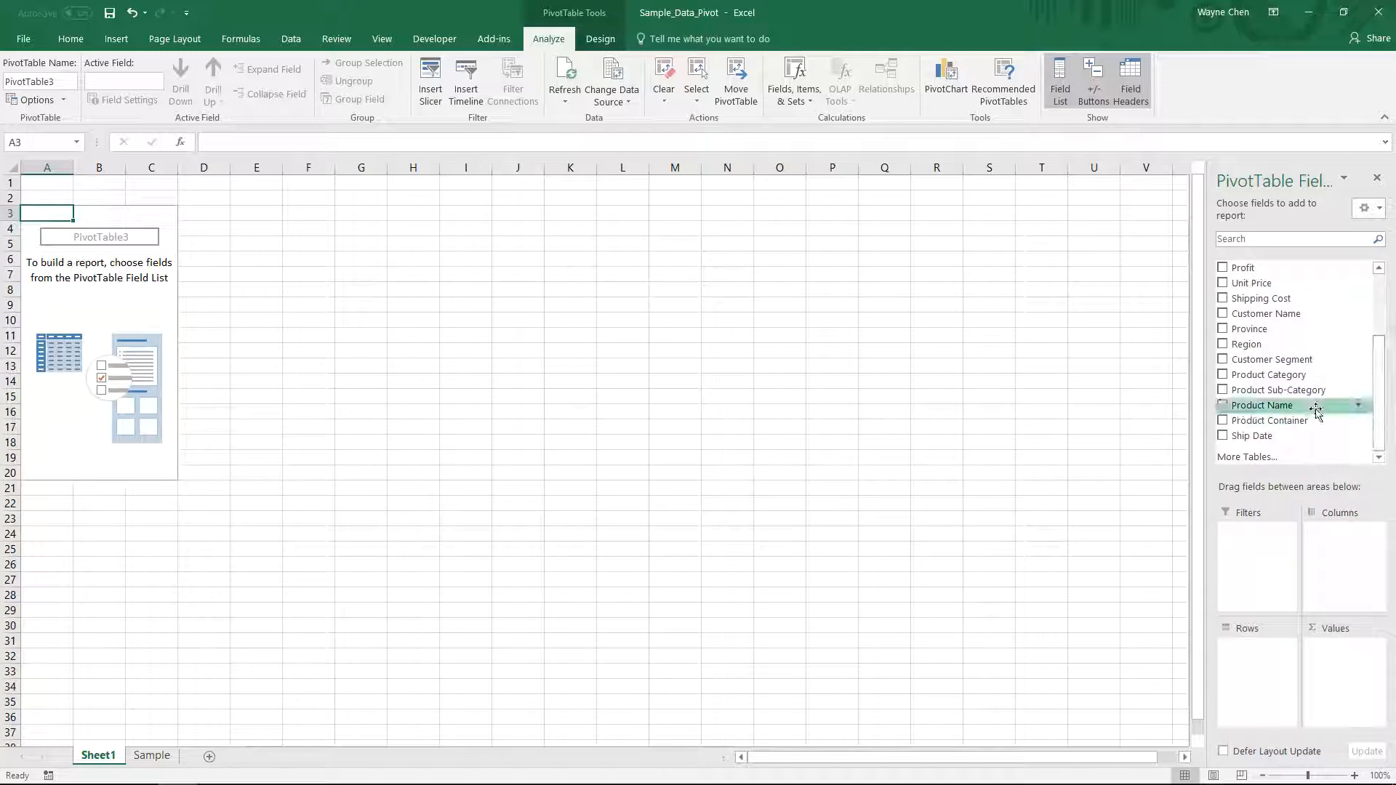
{"action": "left_click_drag", "start_coordinate": [1293, 405], "coordinate": [1281, 683]}
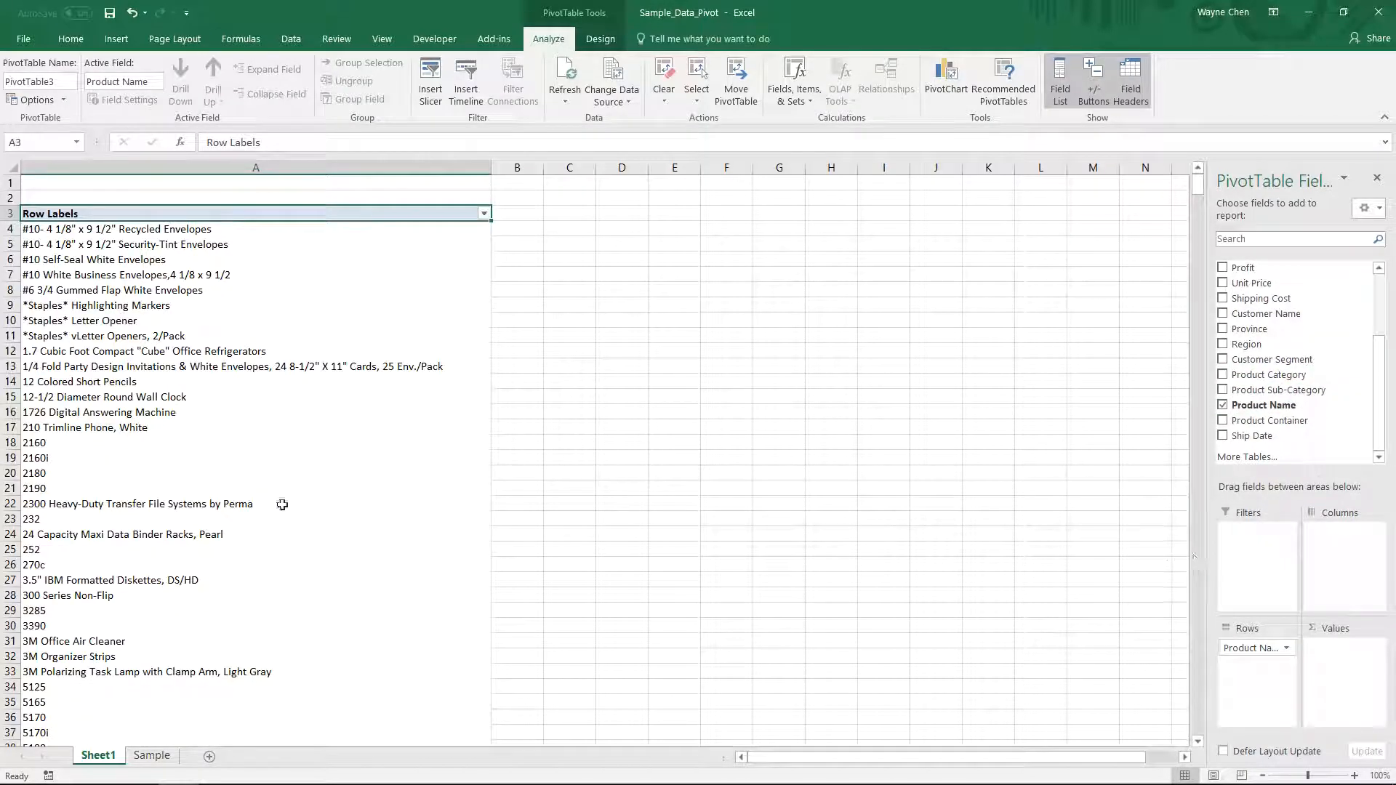
{"action": "left_click_drag", "start_coordinate": [1256, 271], "coordinate": [1352, 669]}
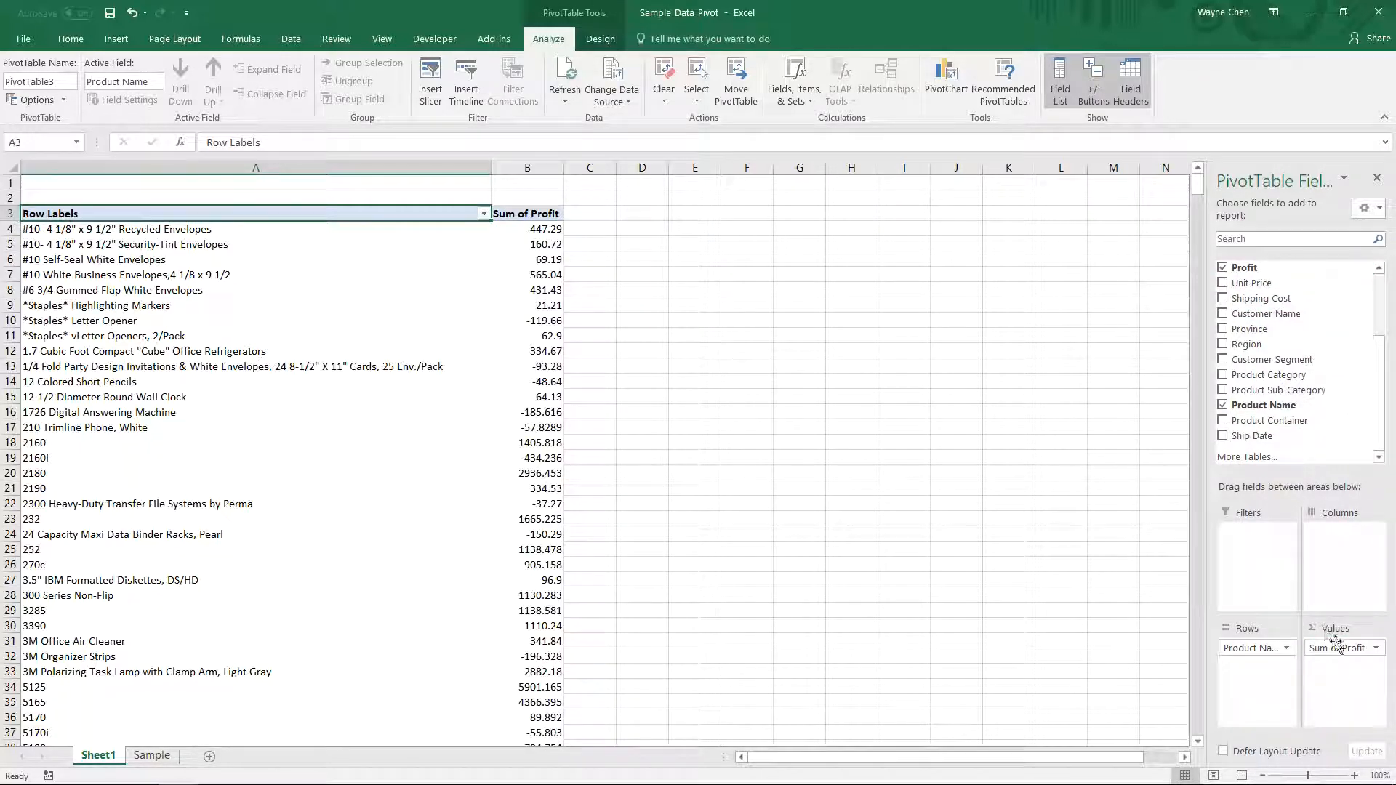
- Turn off the worksheet gridlines
{"action": "left_click", "coordinate": [377, 41]}
{"action": "left_click", "coordinate": [195, 98]}
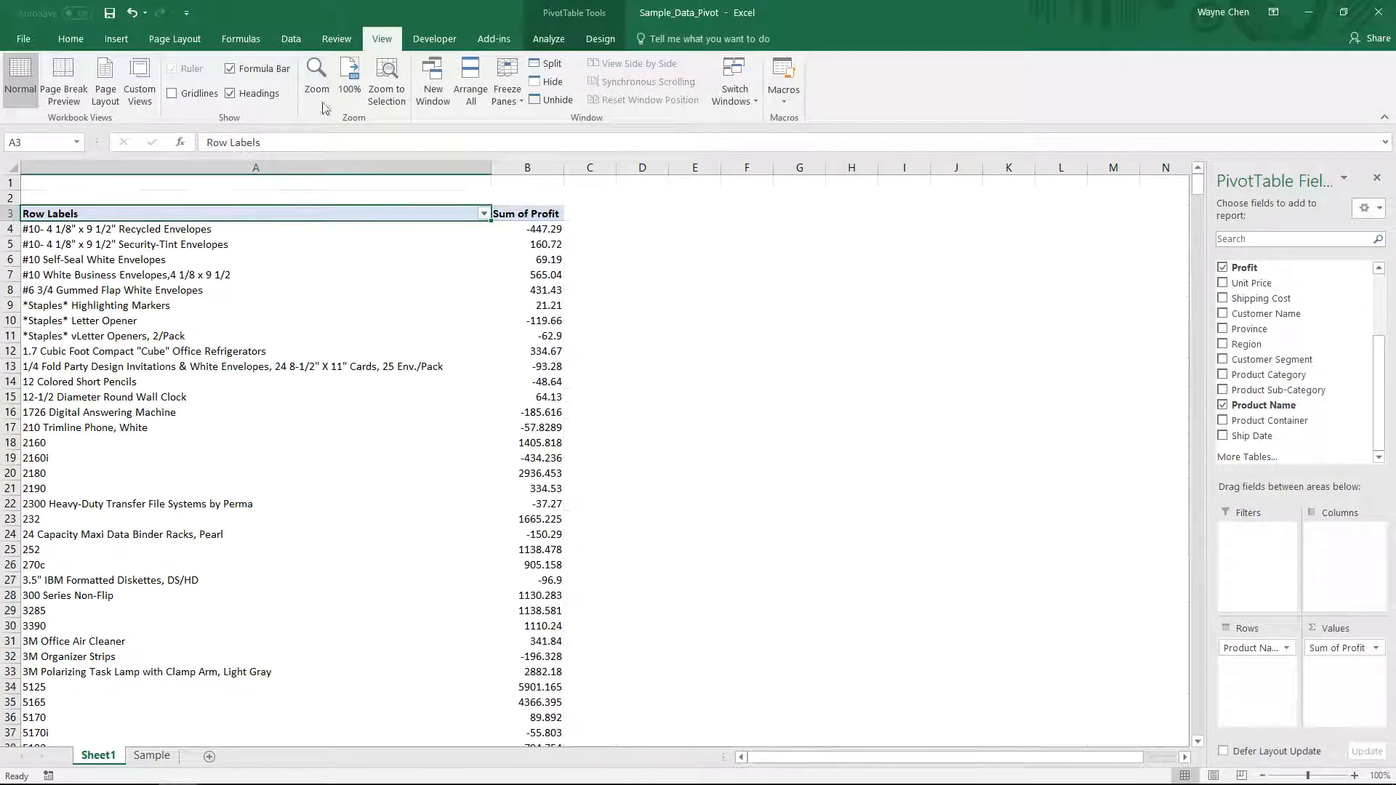
{"action": "left_click", "coordinate": [1338, 648]}
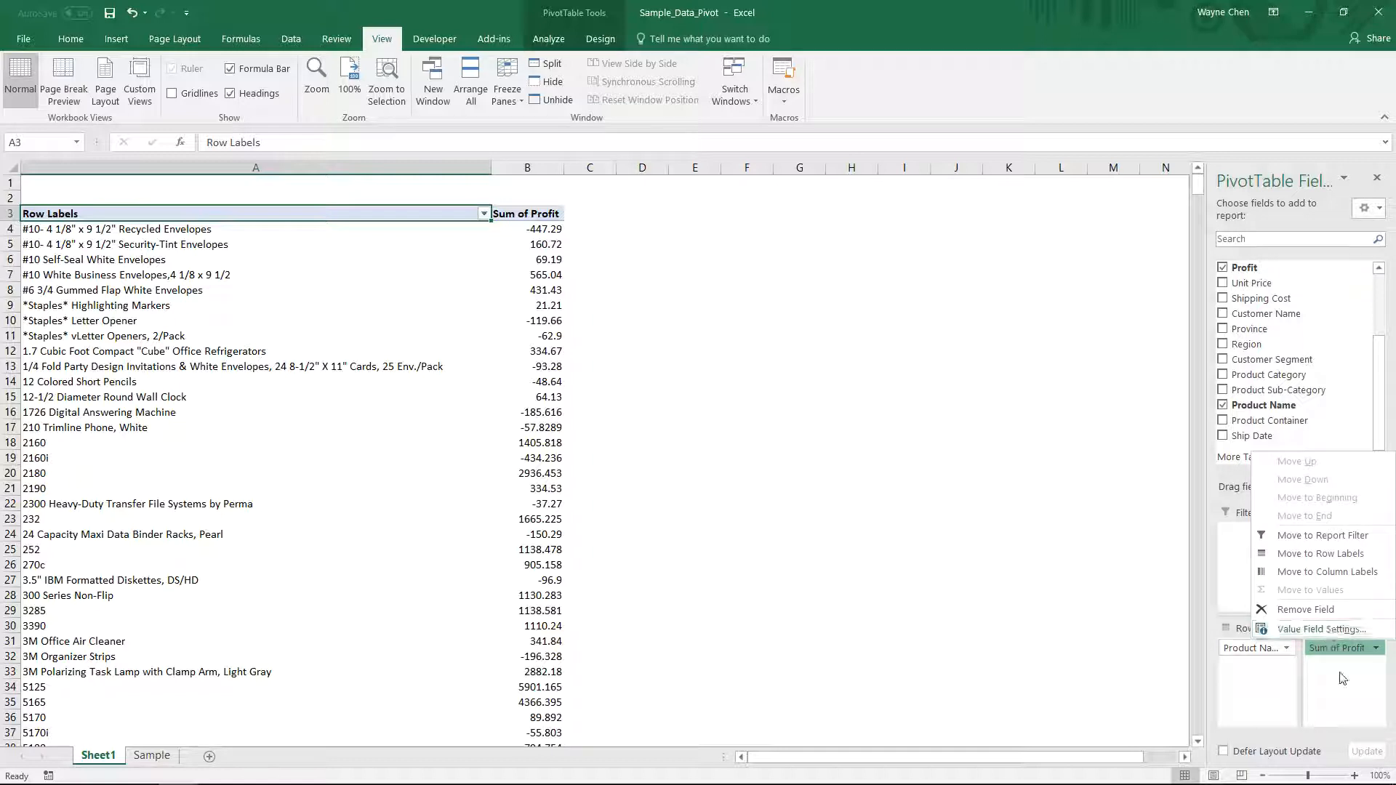
{"action": "key", "text": "Escape"}
{"action": "left_click", "coordinate": [546, 487]}
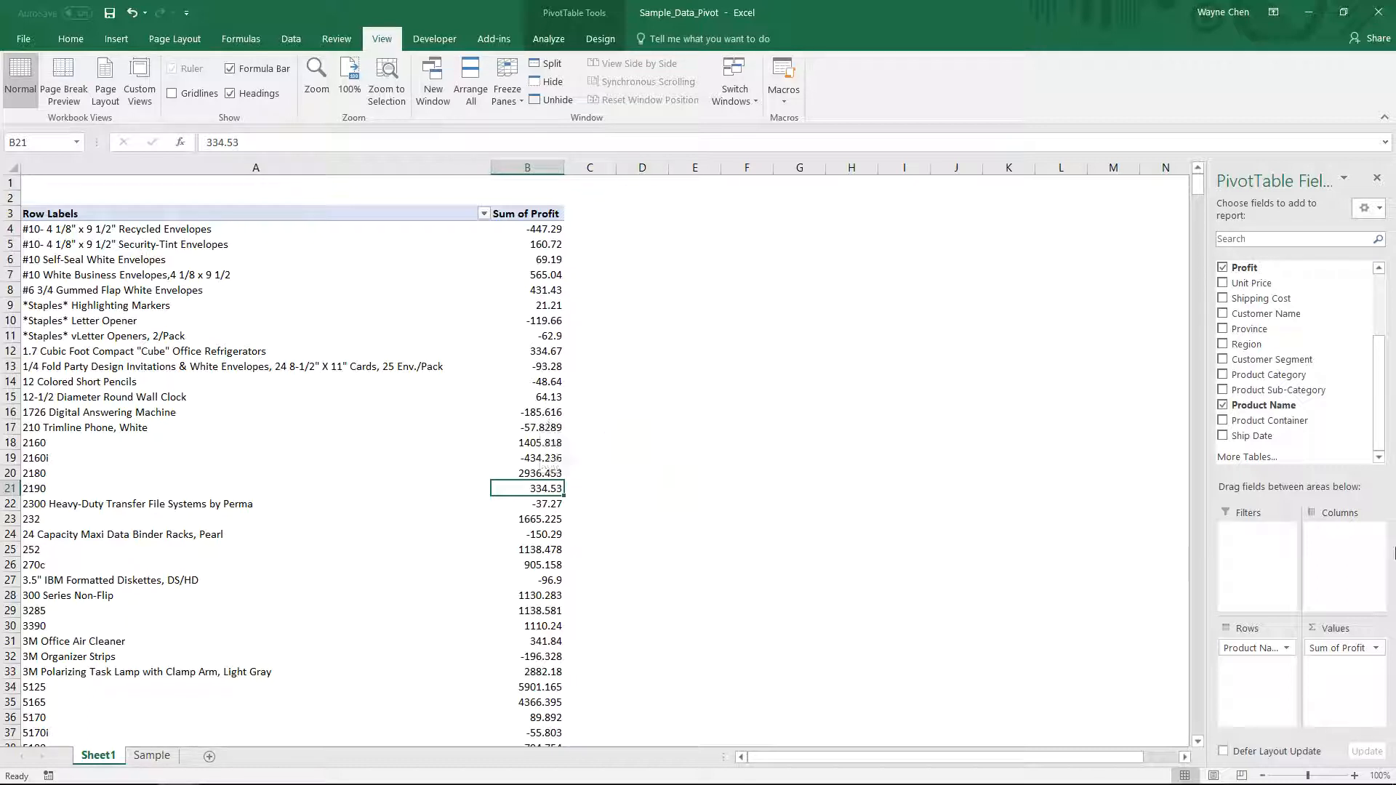
- Format the Sum of Profit values as Currency with 2 decimal places and the $ symbol
{"action": "left_click", "coordinate": [1329, 648]}
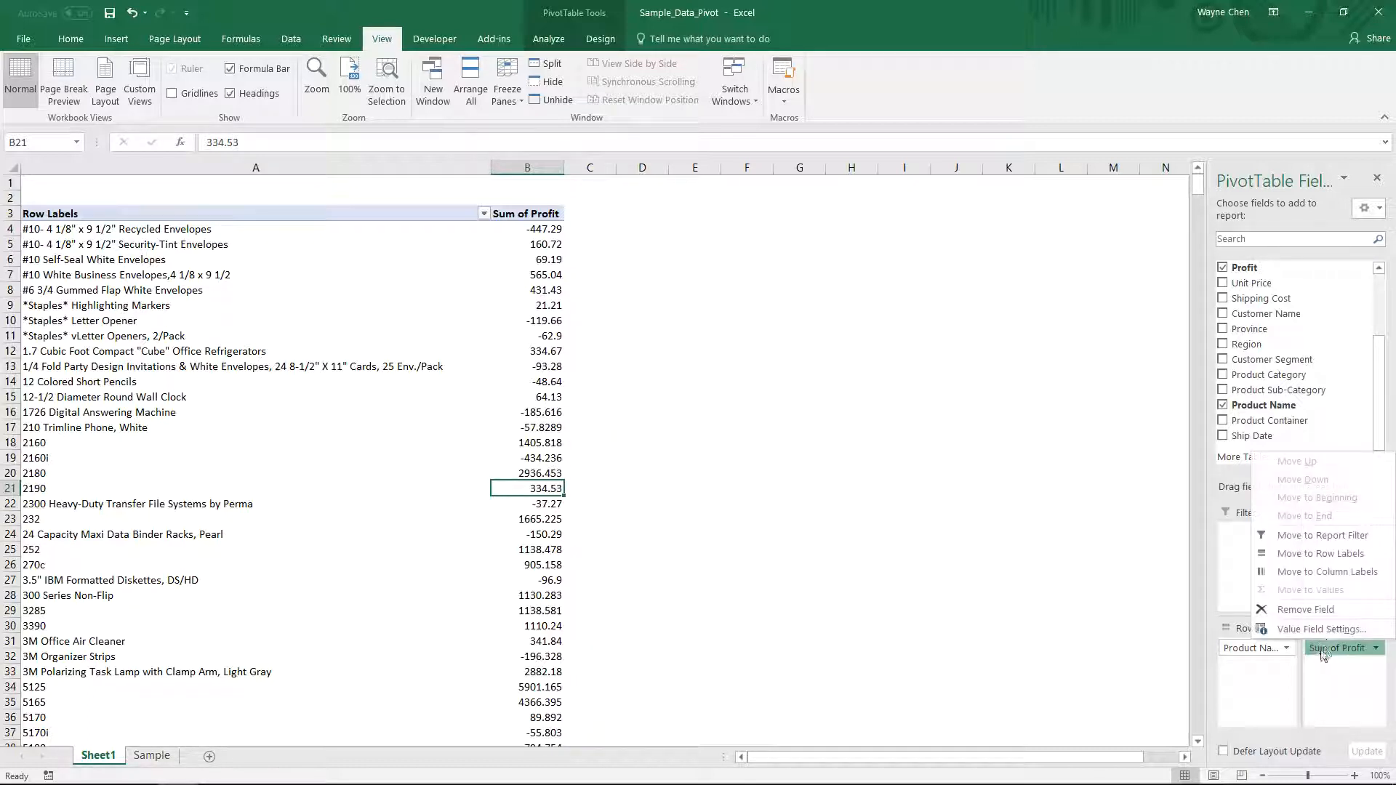
{"action": "left_click", "coordinate": [1325, 629]}
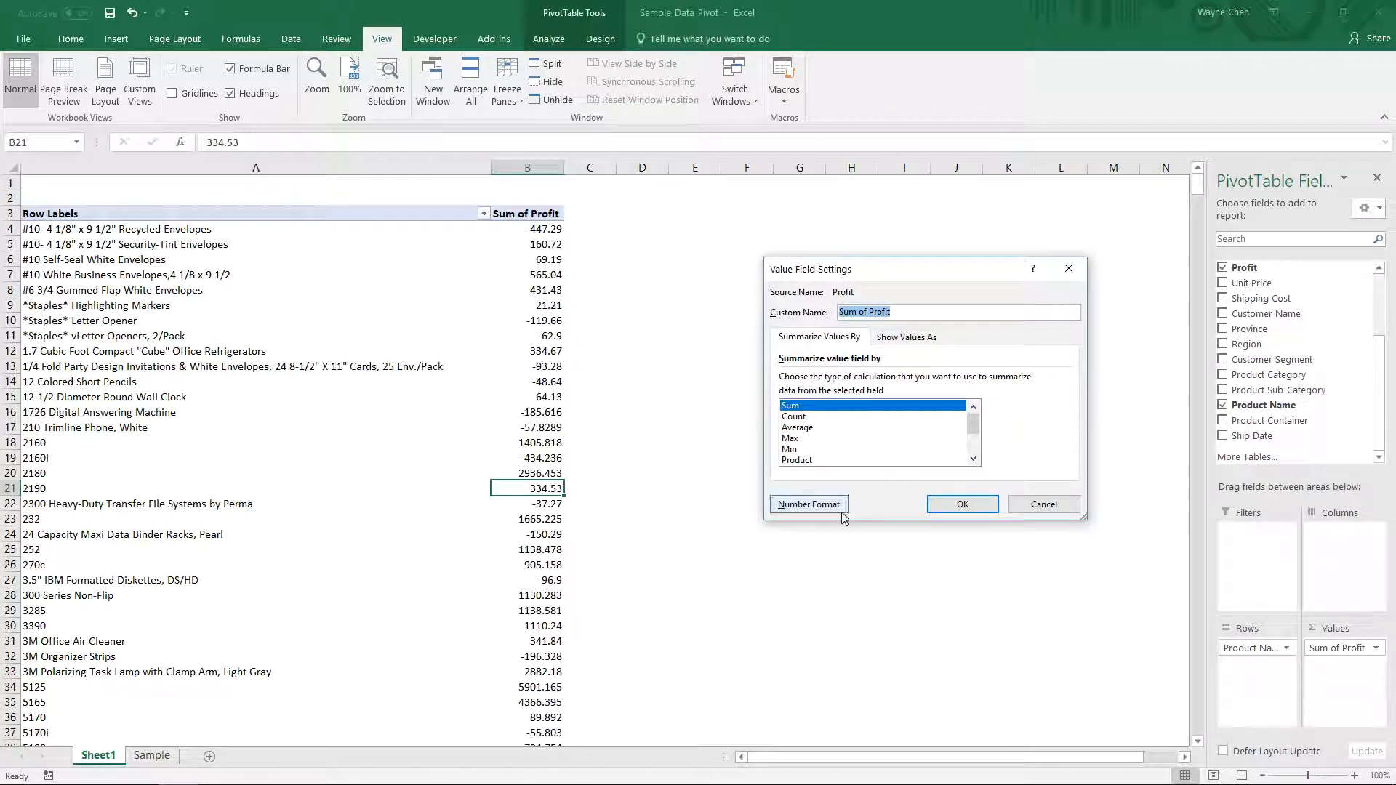
{"action": "left_click", "coordinate": [809, 504]}
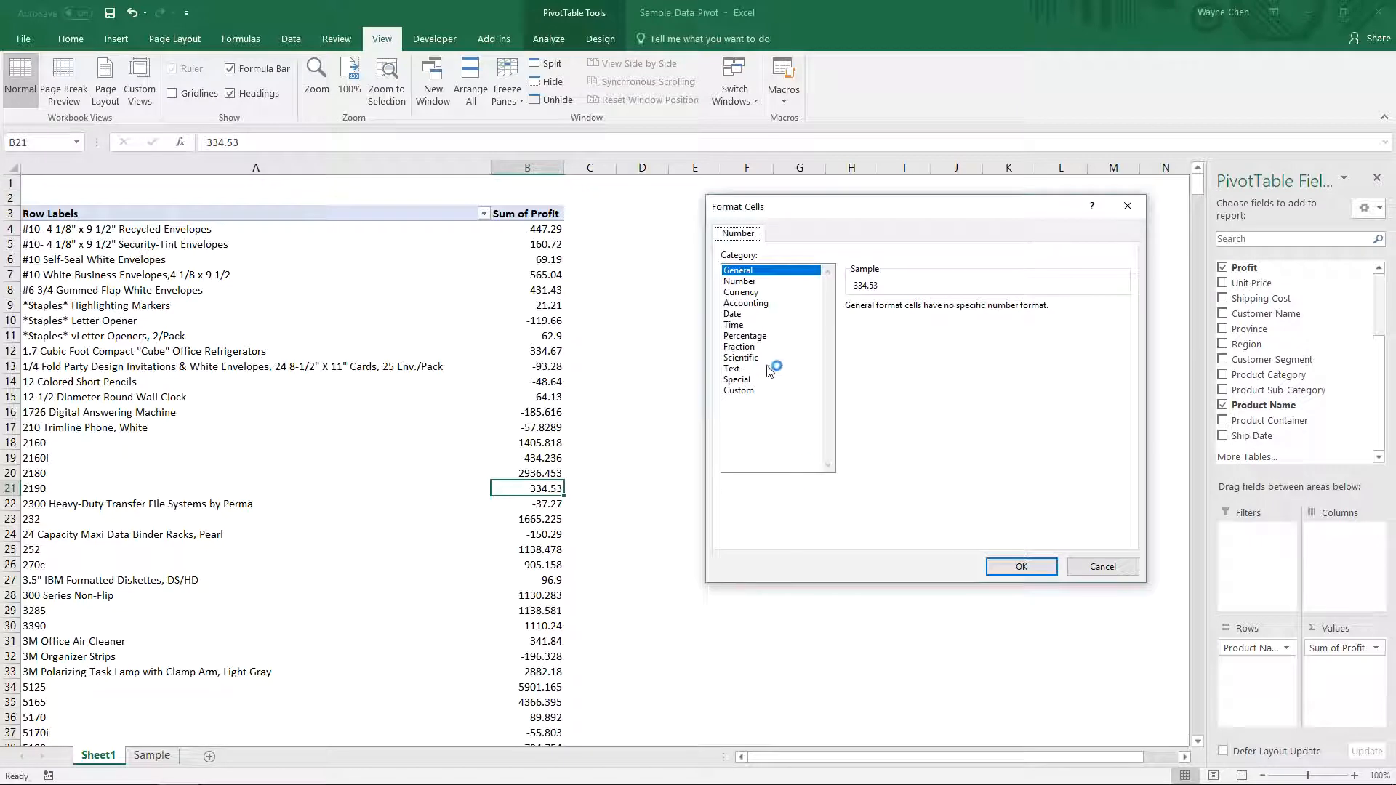
{"action": "left_click", "coordinate": [749, 293]}
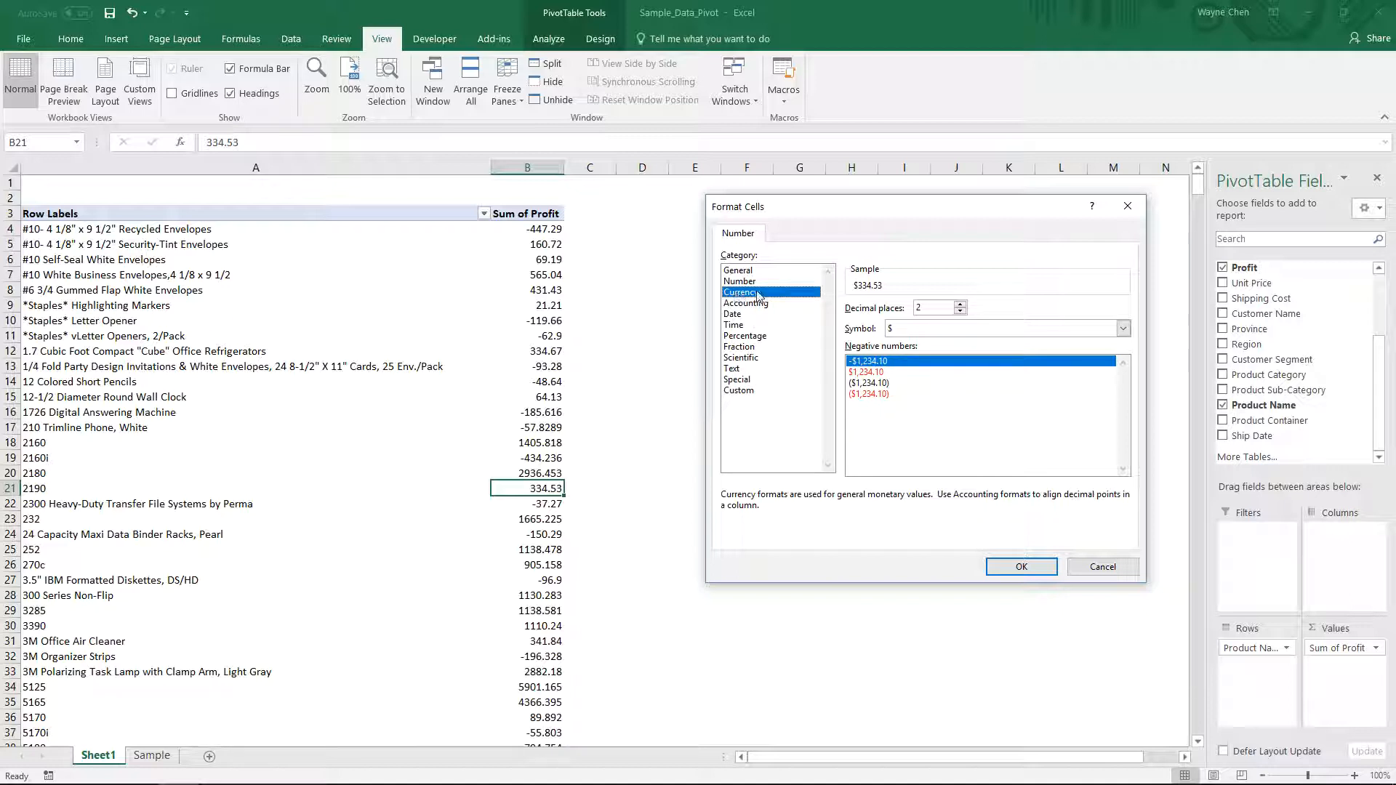
{"action": "left_click", "coordinate": [1022, 566]}
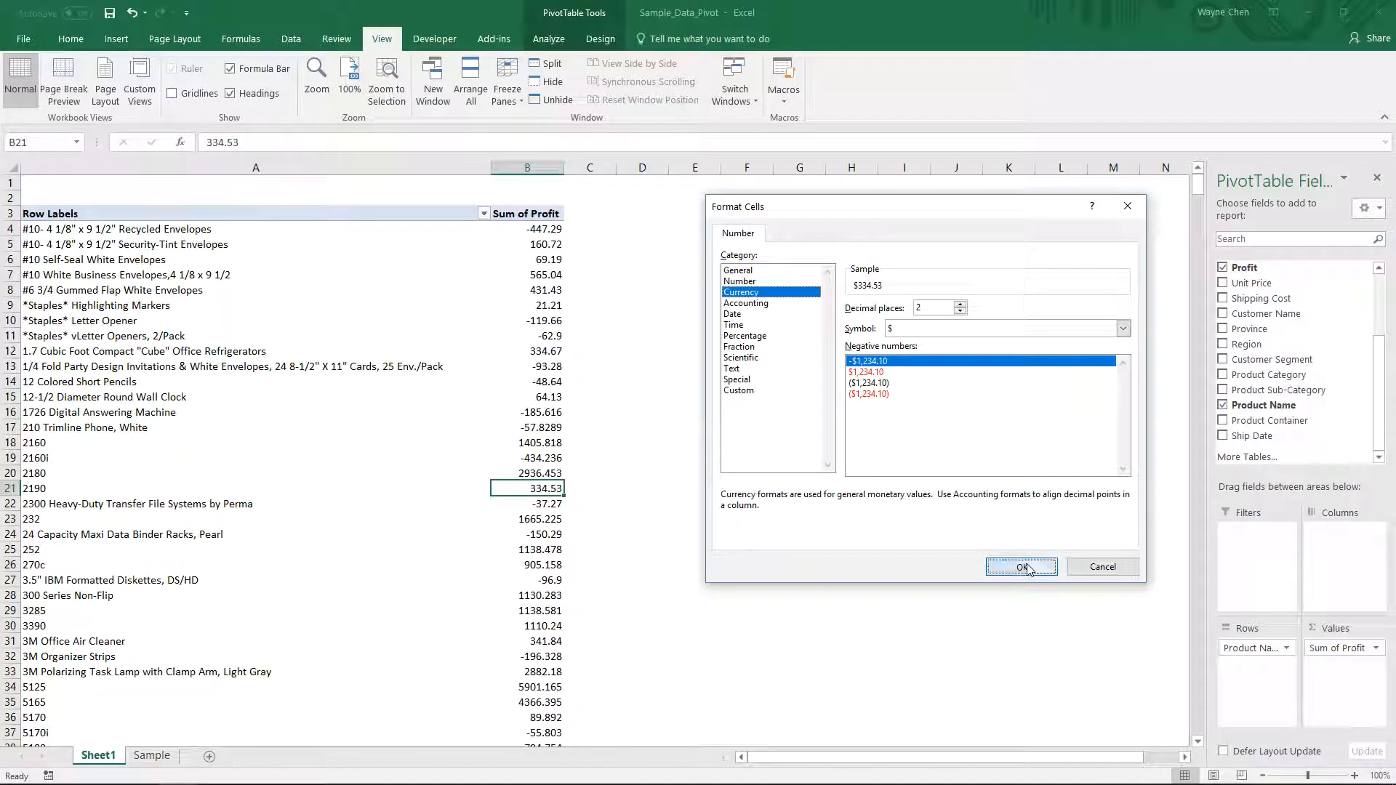
{"action": "left_click", "coordinate": [958, 505]}
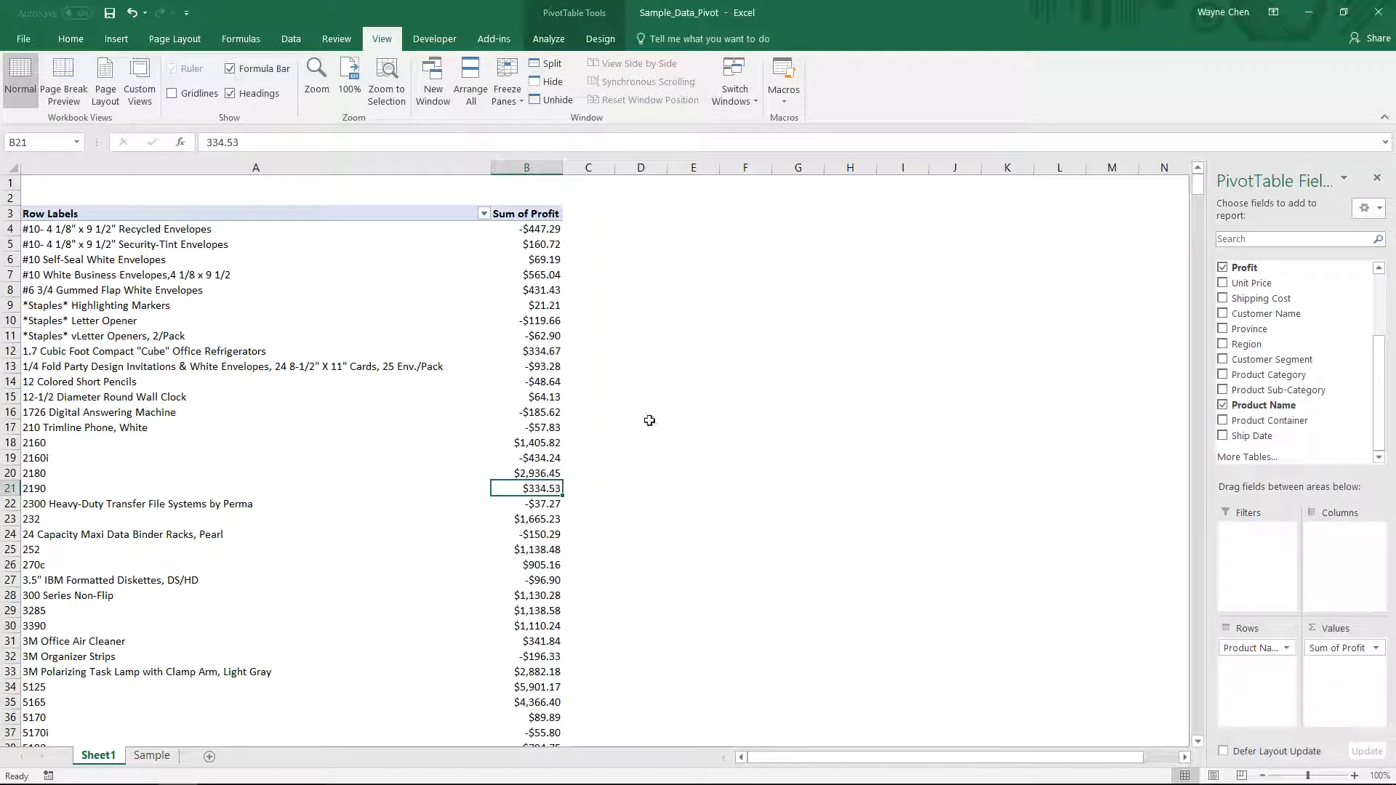
{"action": "left_click_drag", "start_coordinate": [538, 260], "coordinate": [537, 587]}
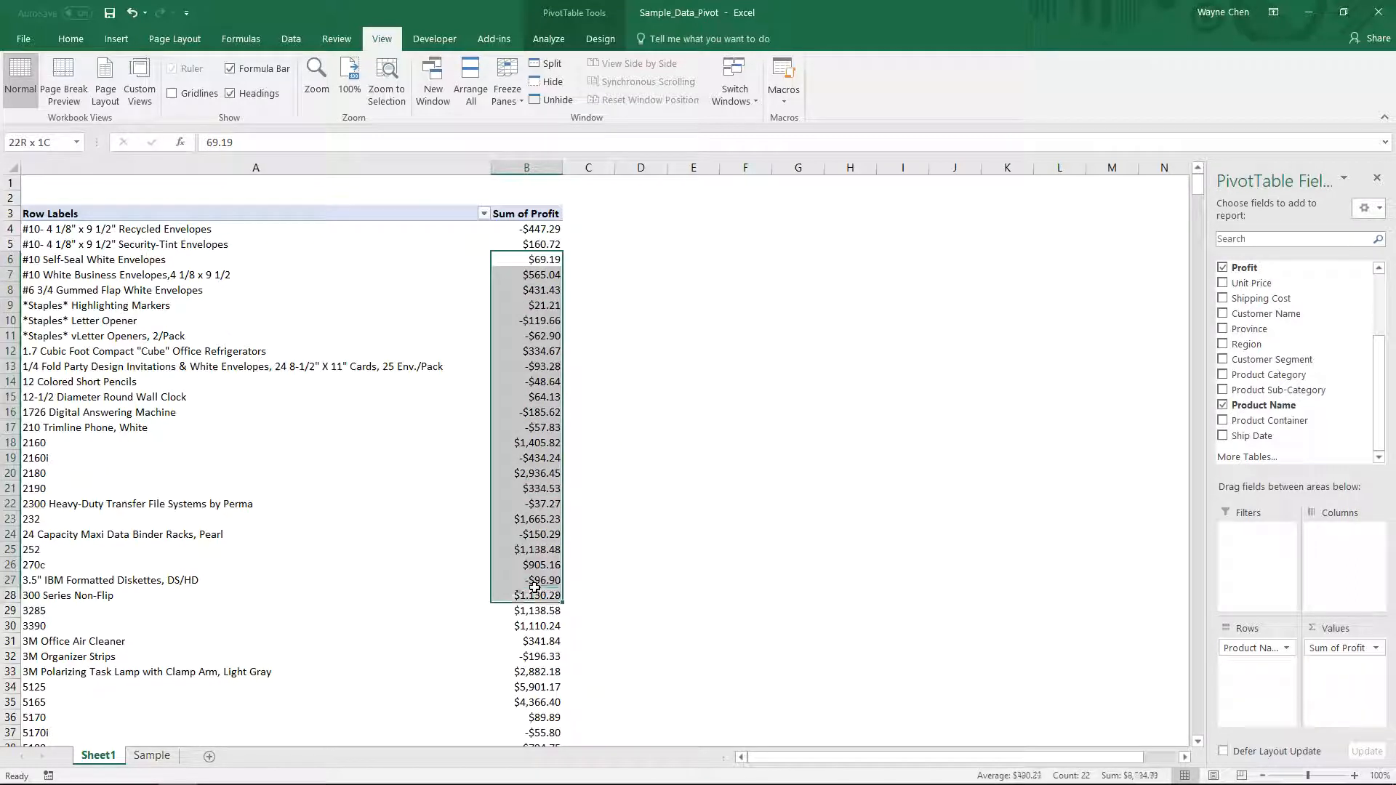
{"action": "left_click", "coordinate": [786, 523]}
{"action": "left_click", "coordinate": [386, 436]}
- Rename the PivotTable to T5_by_Profit
{"action": "left_click", "coordinate": [306, 323]}
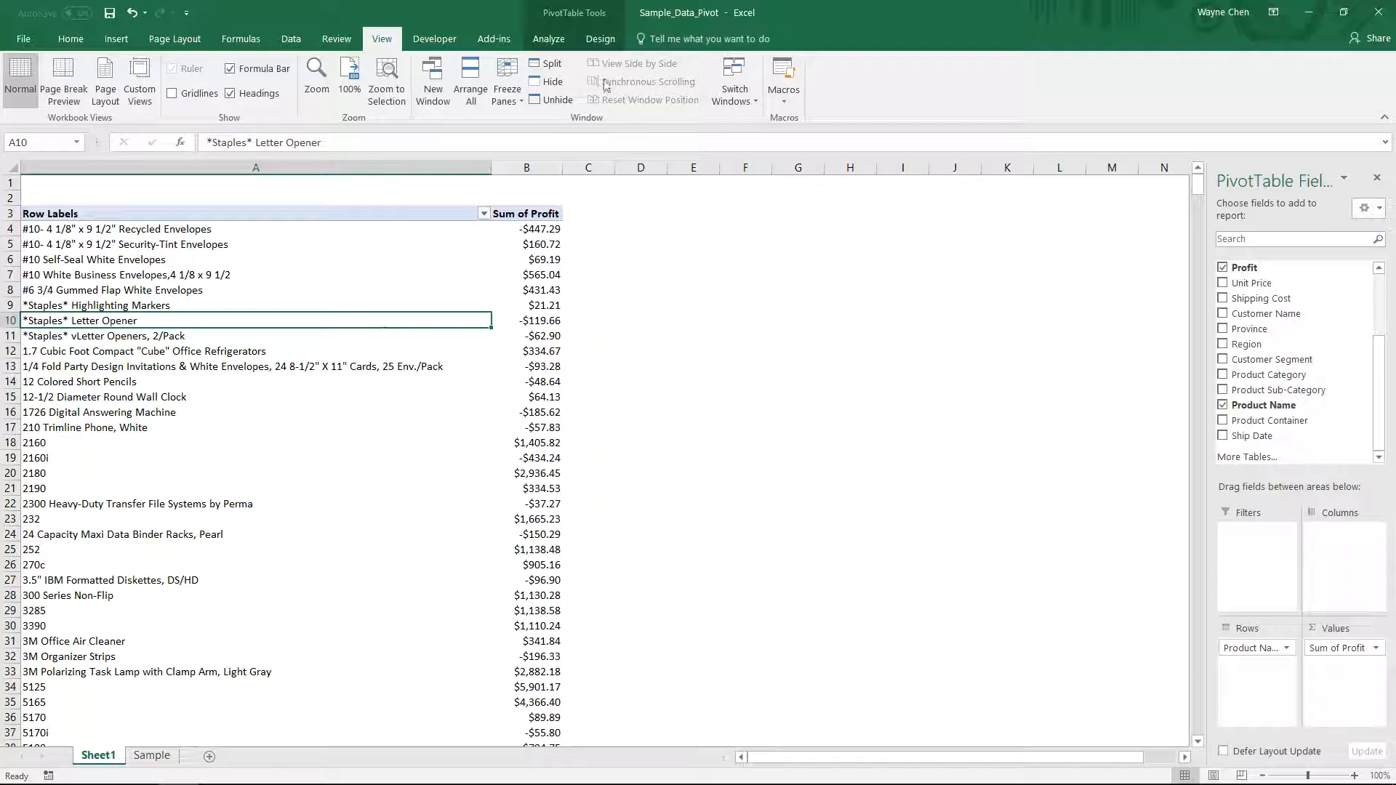
{"action": "left_click", "coordinate": [573, 42]}
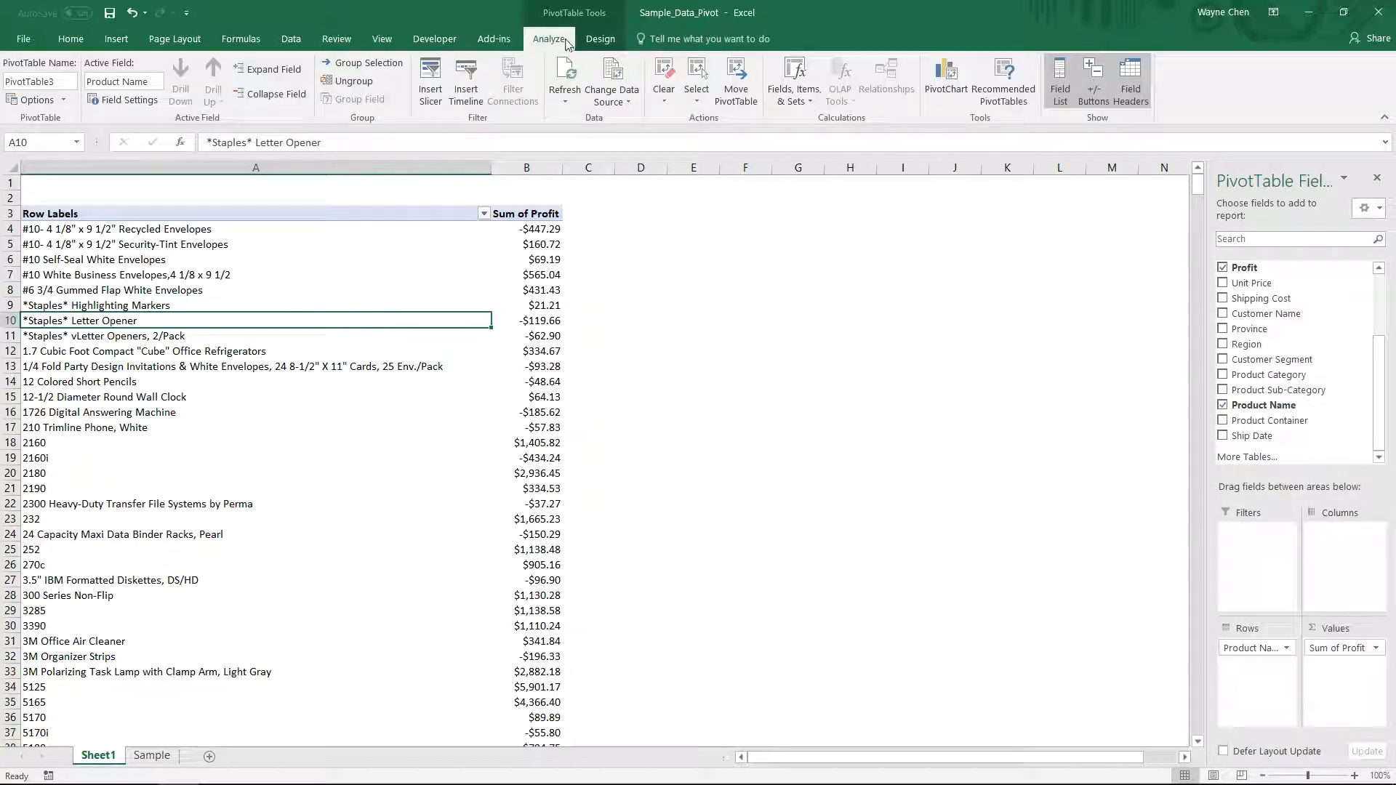
{"action": "left_click", "coordinate": [63, 83]}
{"action": "type", "text": "T5_by_Profit"}
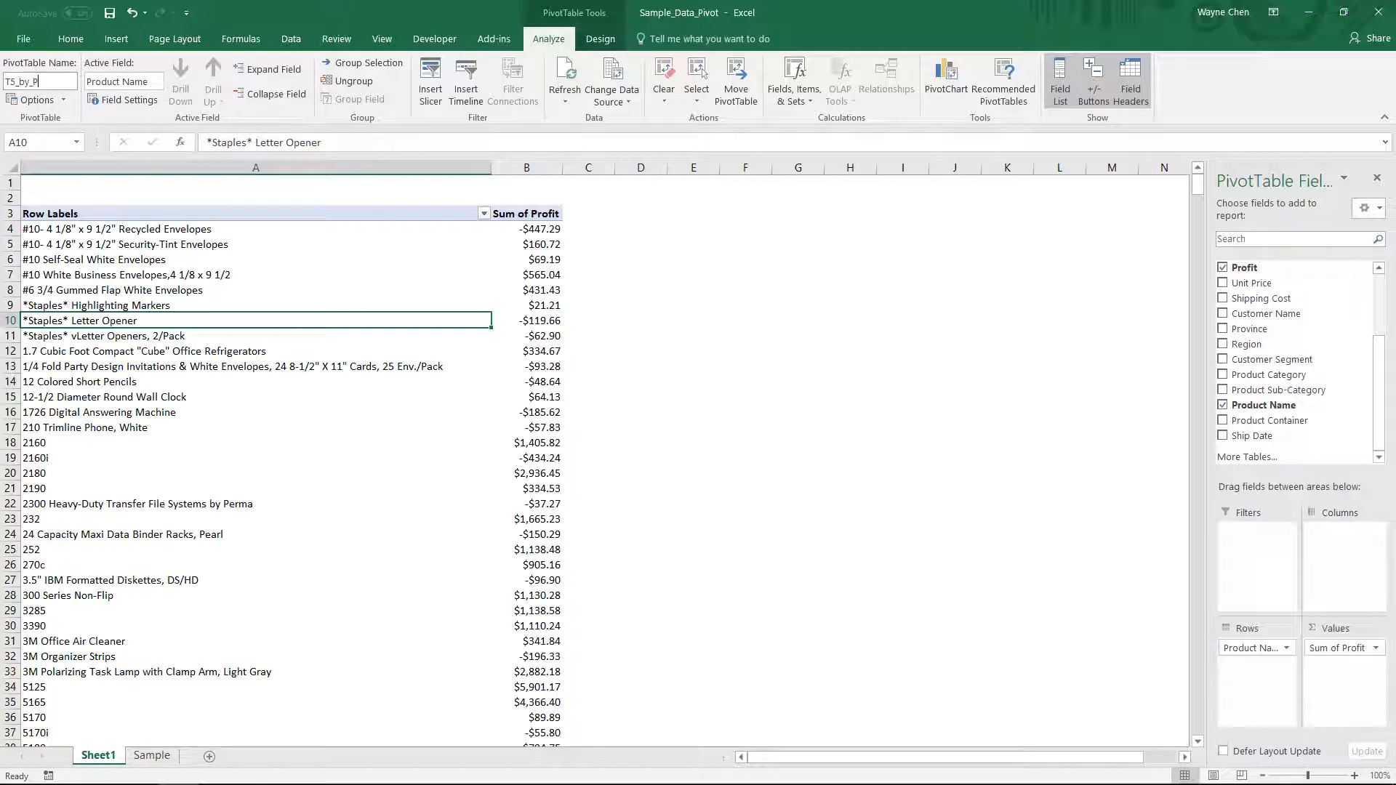
{"action": "left_click", "coordinate": [703, 430]}
- Apply a Top 10 filter on Product Name to show the top 5 items by Sum of Profit
{"action": "left_click", "coordinate": [423, 376]}
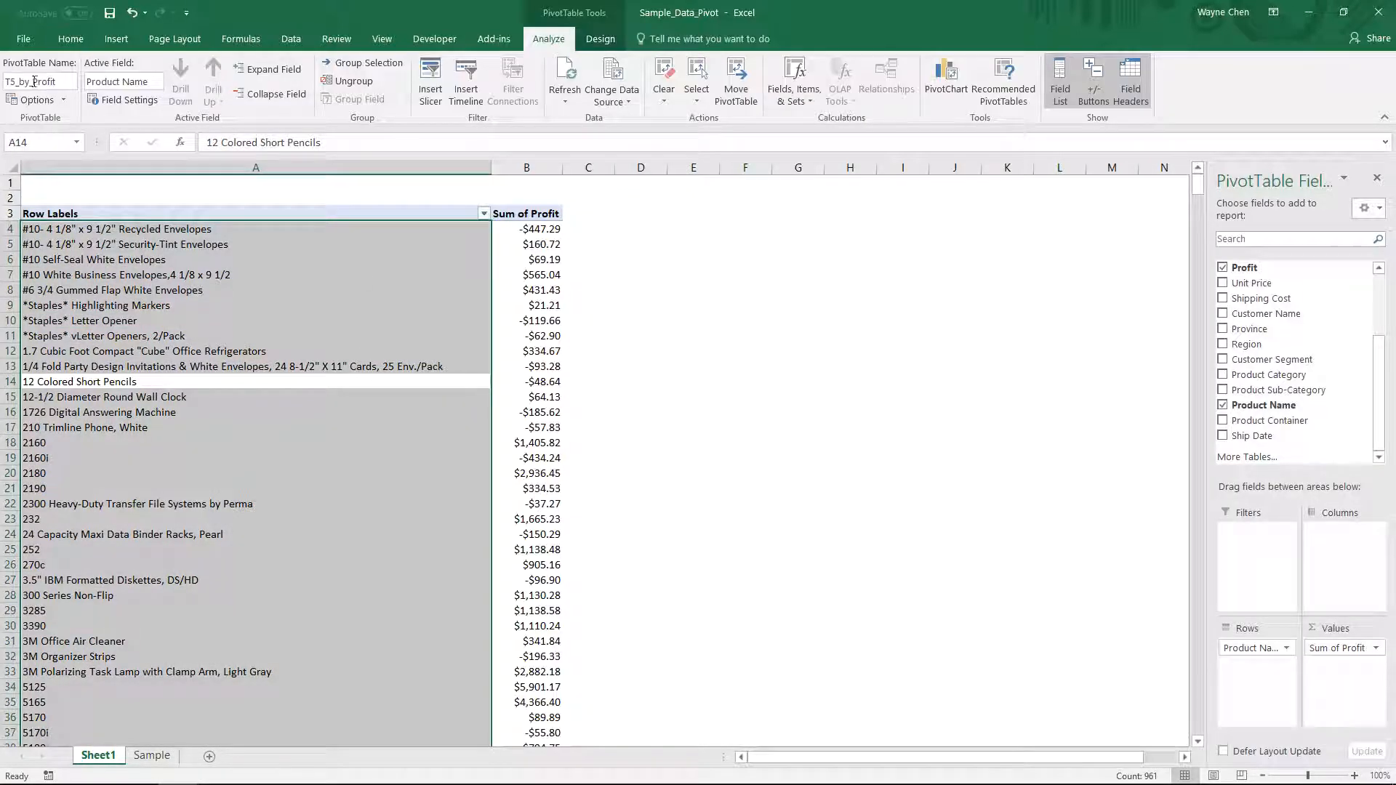
{"action": "left_click", "coordinate": [214, 319]}
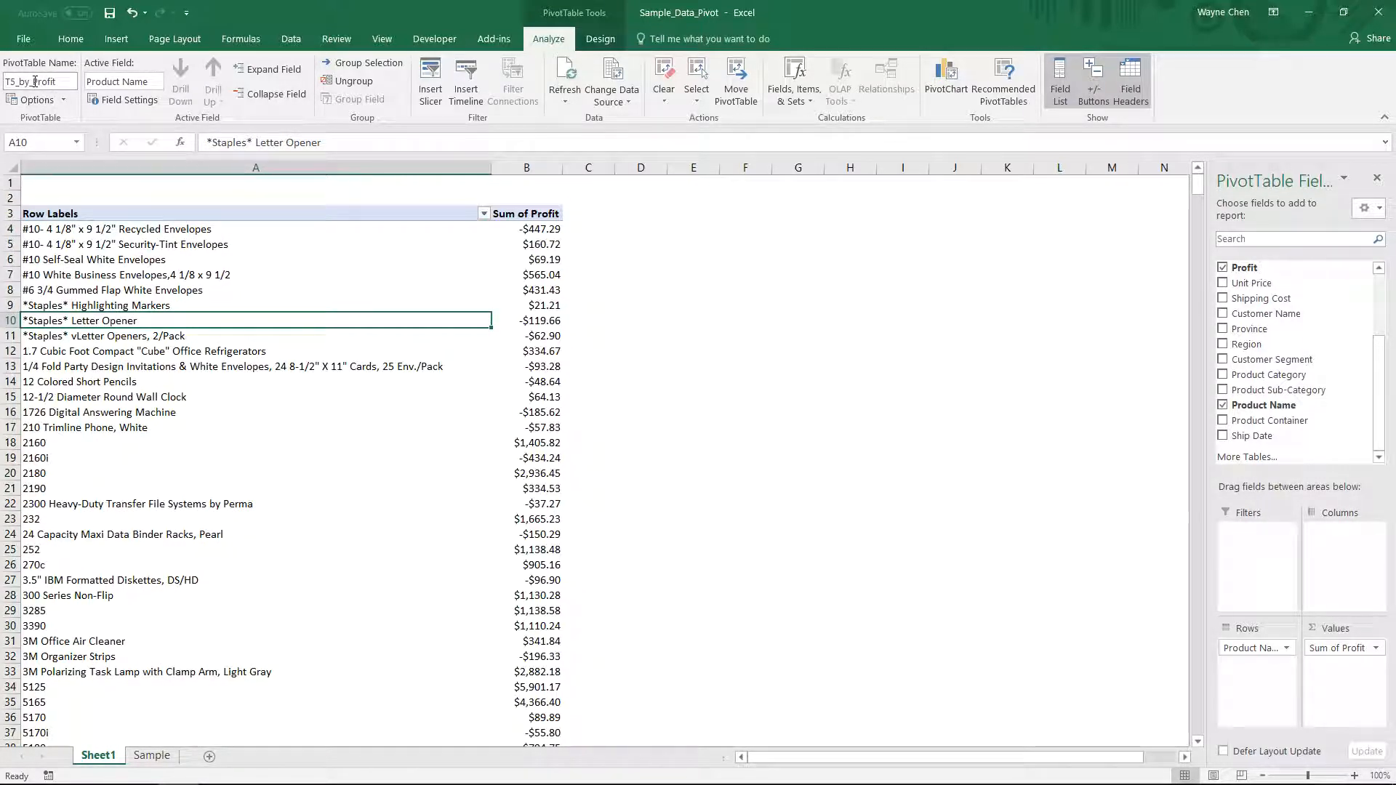
{"action": "right_click", "coordinate": [243, 284]}
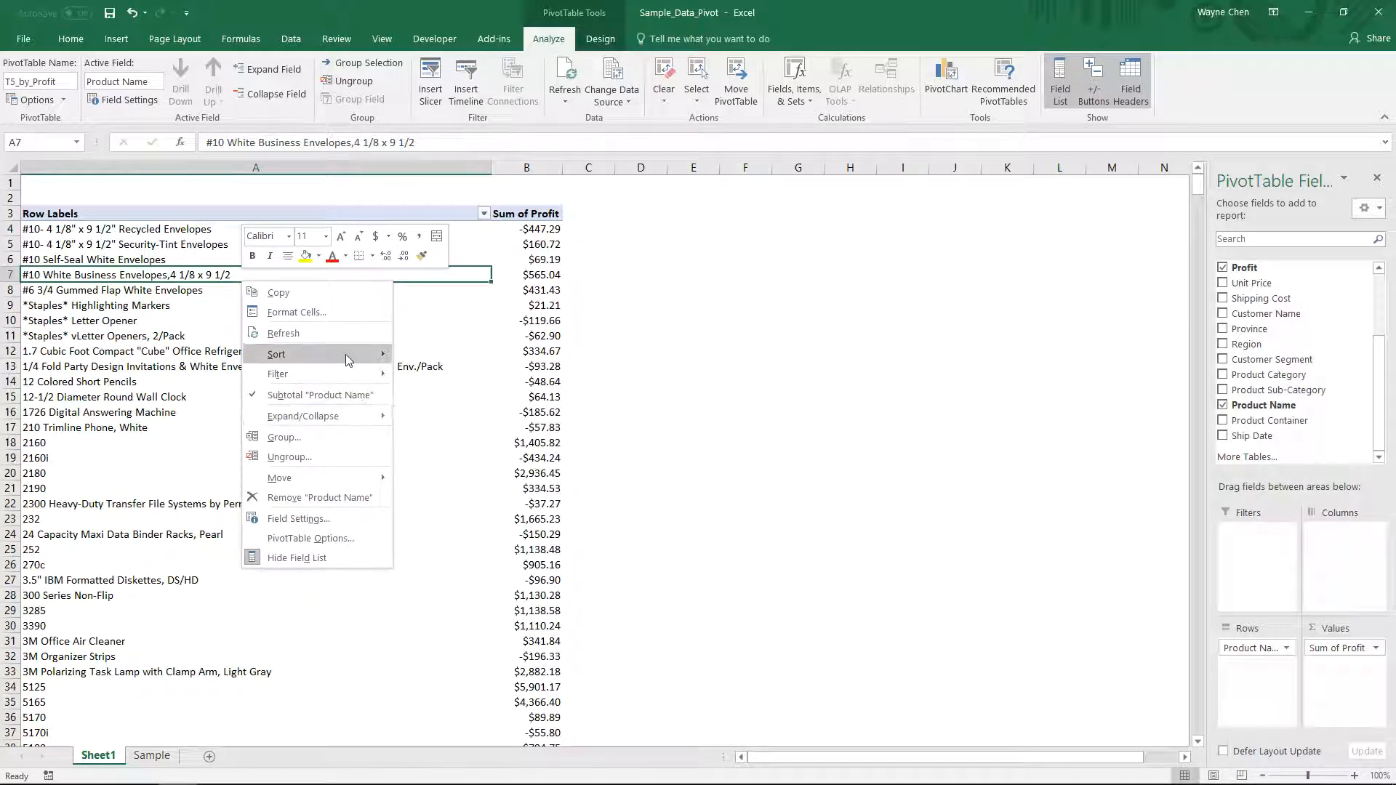
{"action": "mouse_move", "coordinate": [342, 371]}
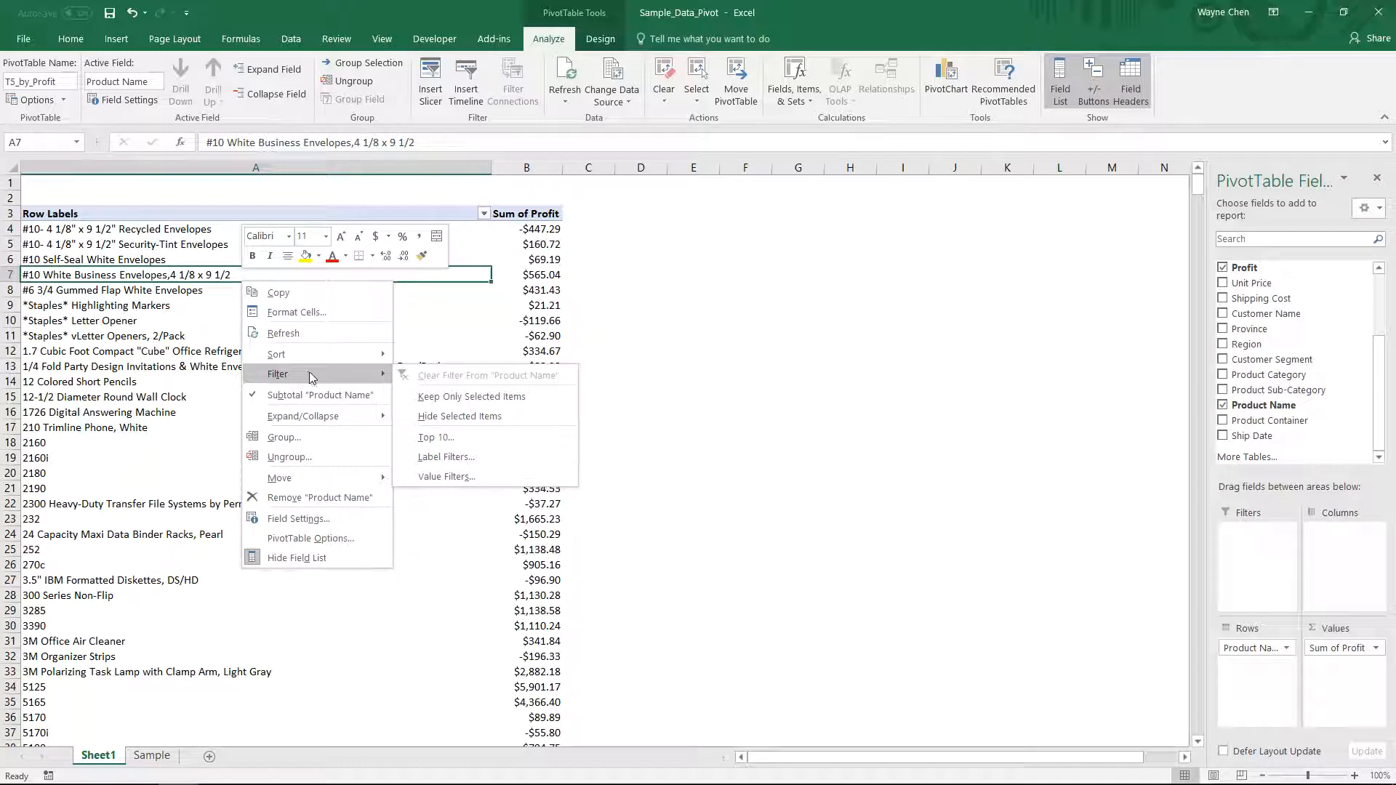
{"action": "left_click", "coordinate": [464, 439]}
{"action": "left_click_drag", "start_coordinate": [886, 344], "coordinate": [397, 403]}
{"action": "double_click", "coordinate": [442, 446]}
{"action": "type", "text": "5"}
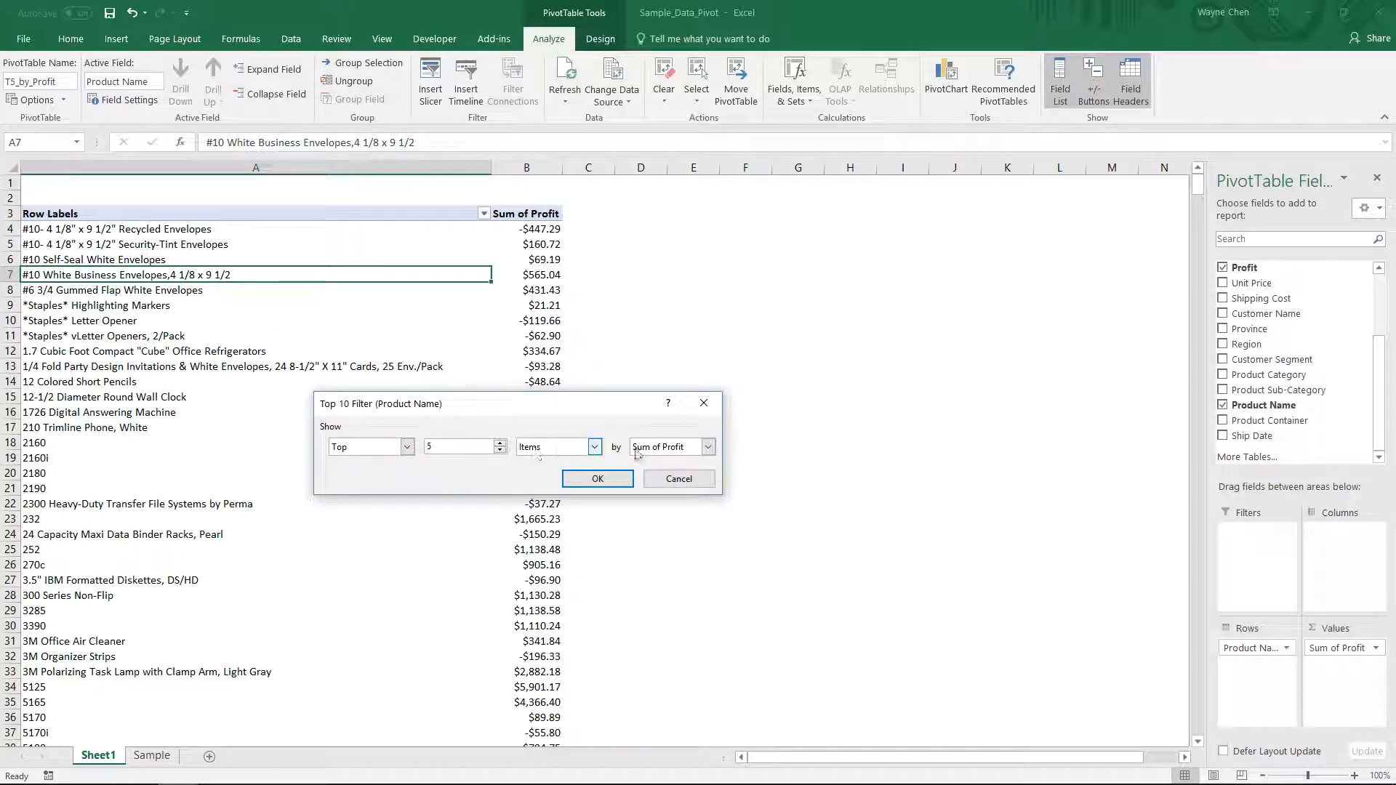
{"action": "left_click", "coordinate": [594, 479]}
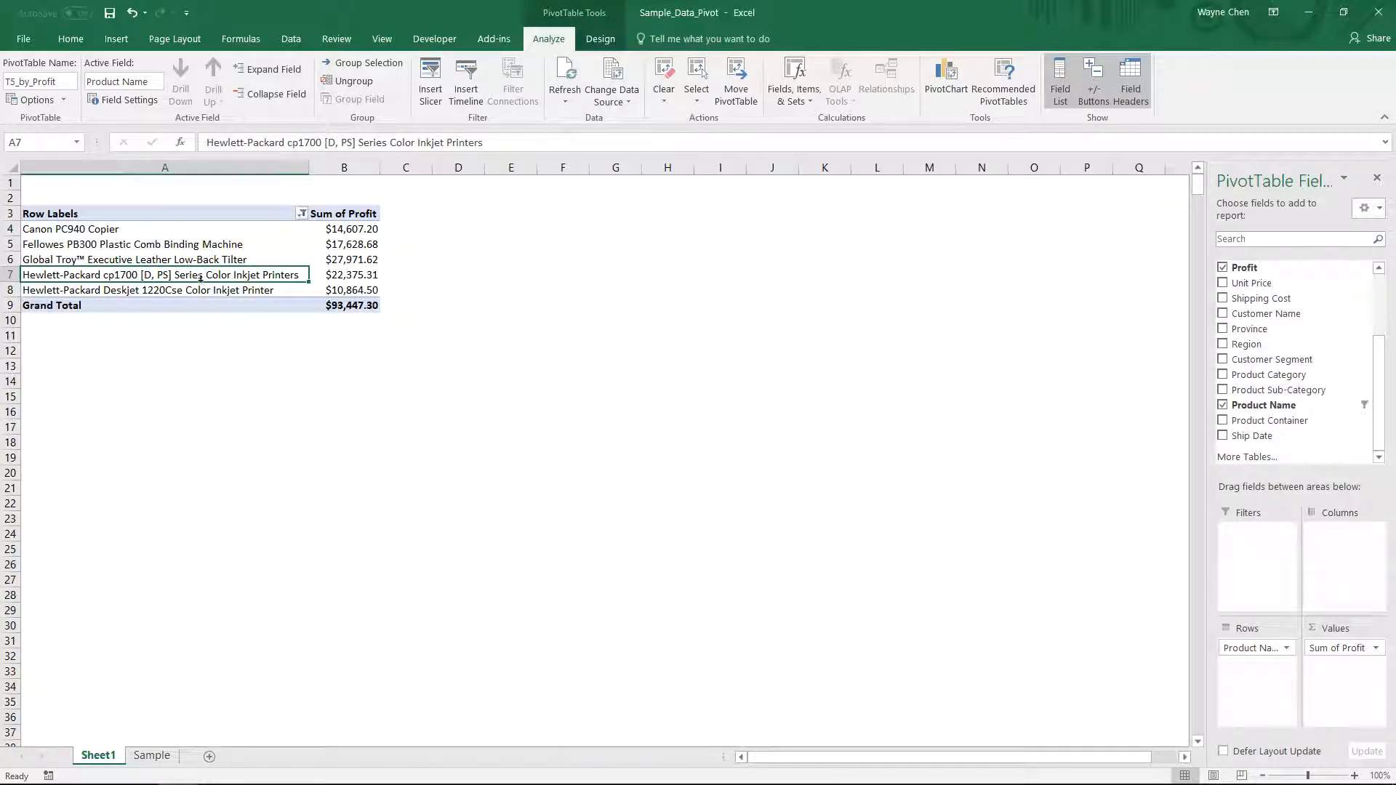
{"action": "left_click_drag", "start_coordinate": [113, 220], "coordinate": [367, 305]}
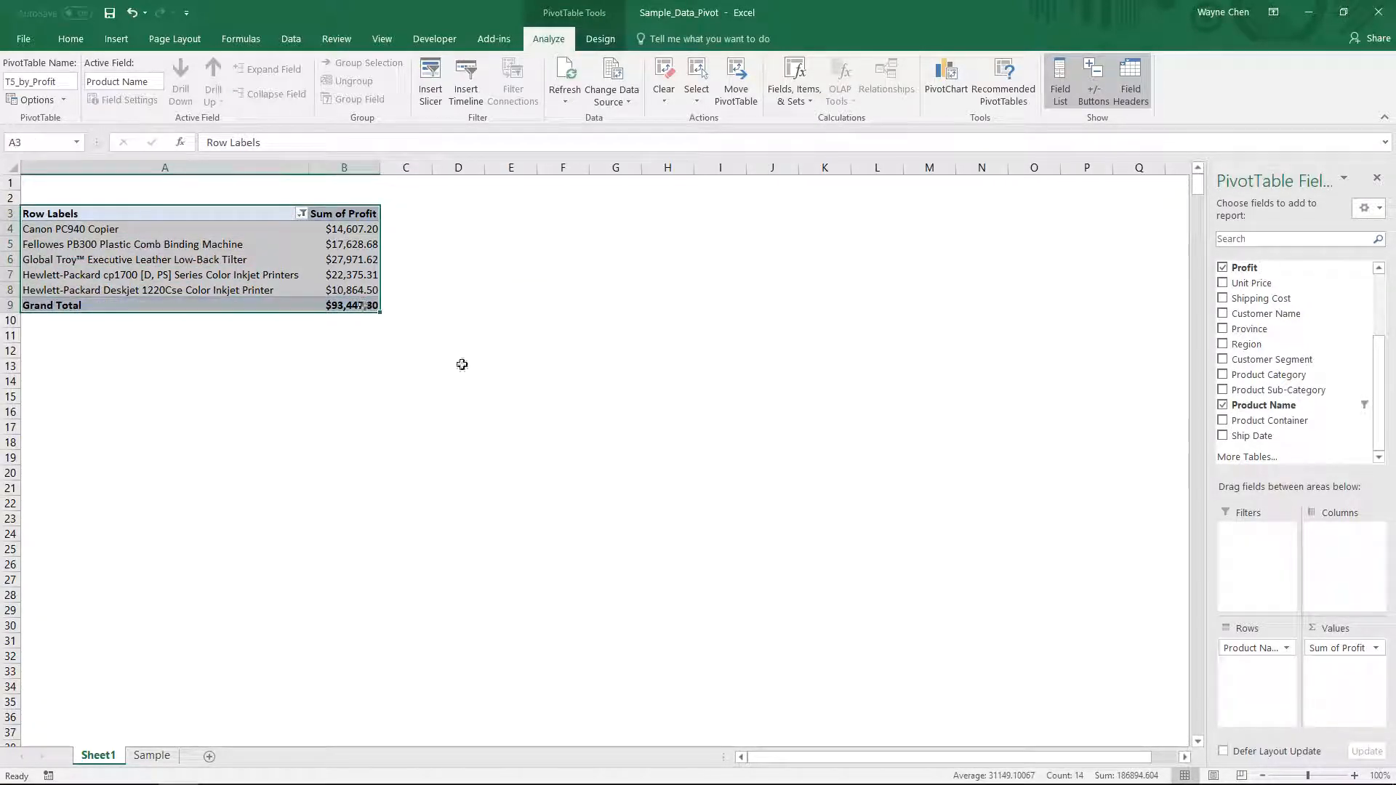
{"action": "left_click", "coordinate": [348, 338]}
{"action": "left_click", "coordinate": [251, 274]}
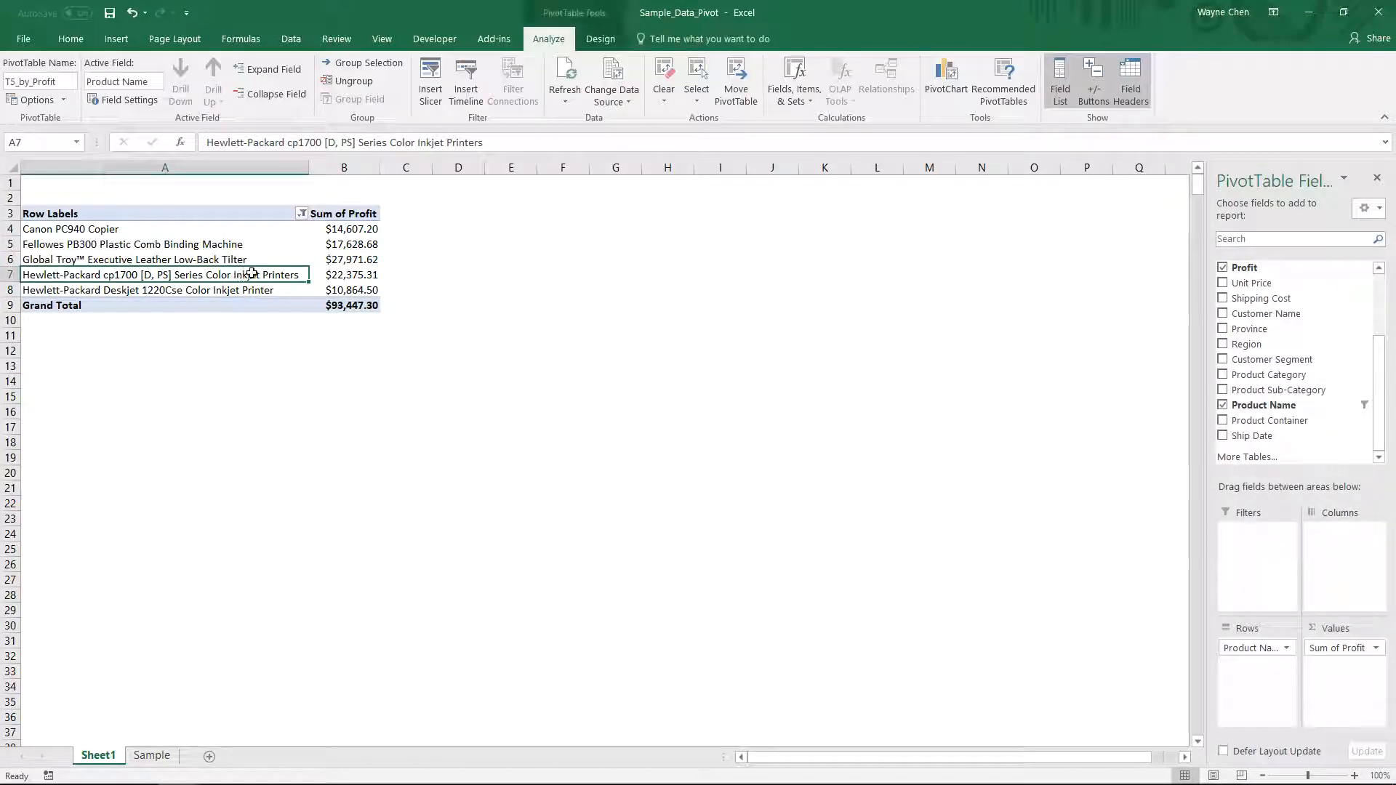
- Insert a Clustered Bar PivotChart from the pivot table
{"action": "left_click", "coordinate": [105, 38]}
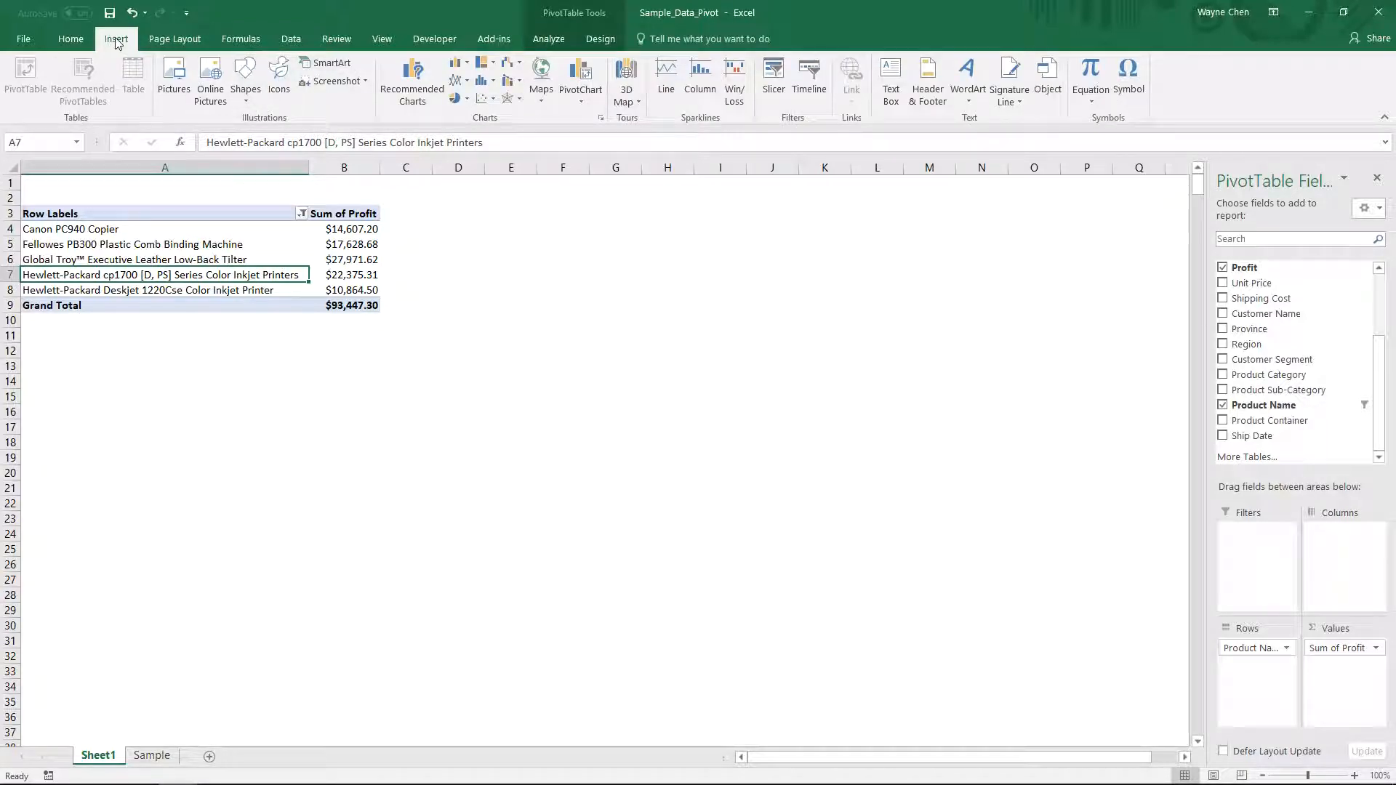
{"action": "left_click", "coordinate": [573, 97]}
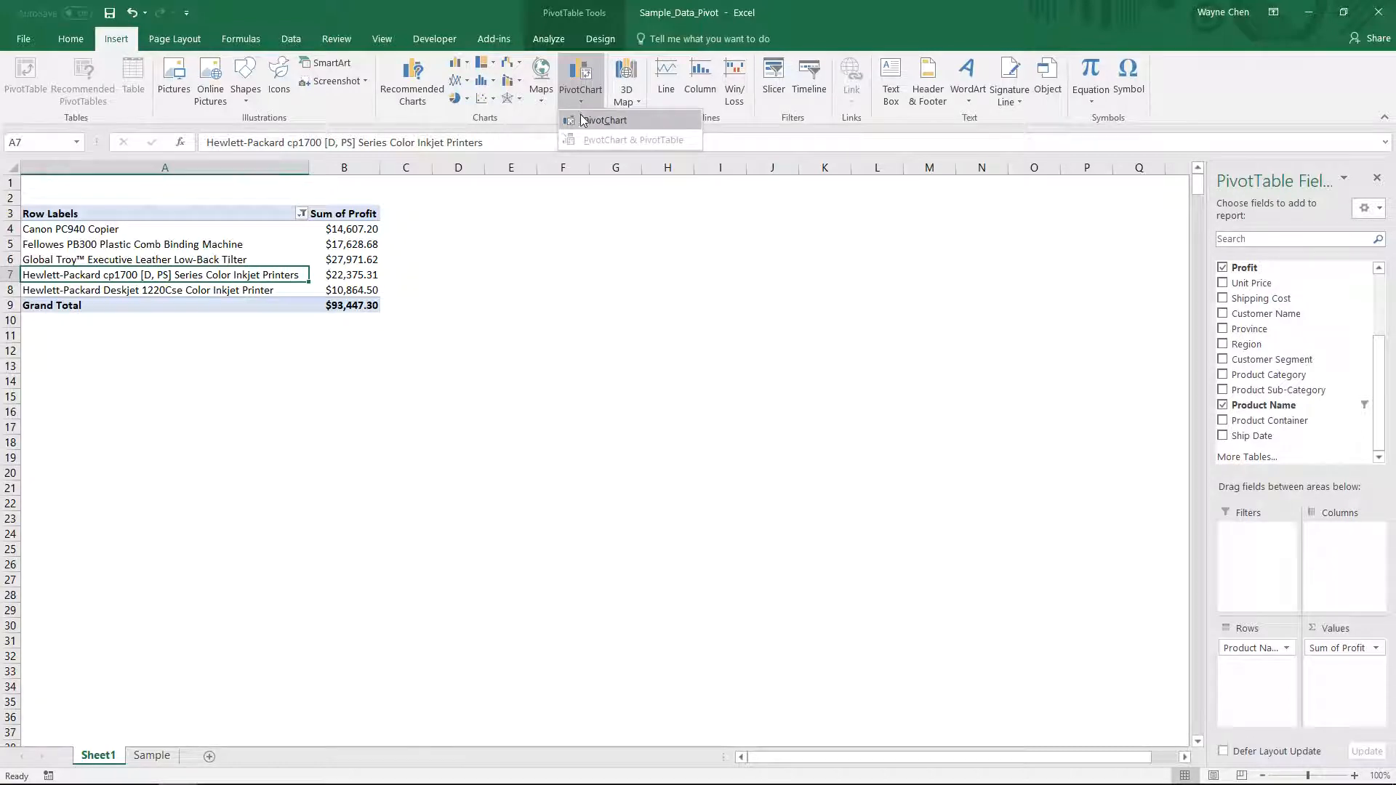
{"action": "left_click", "coordinate": [586, 121]}
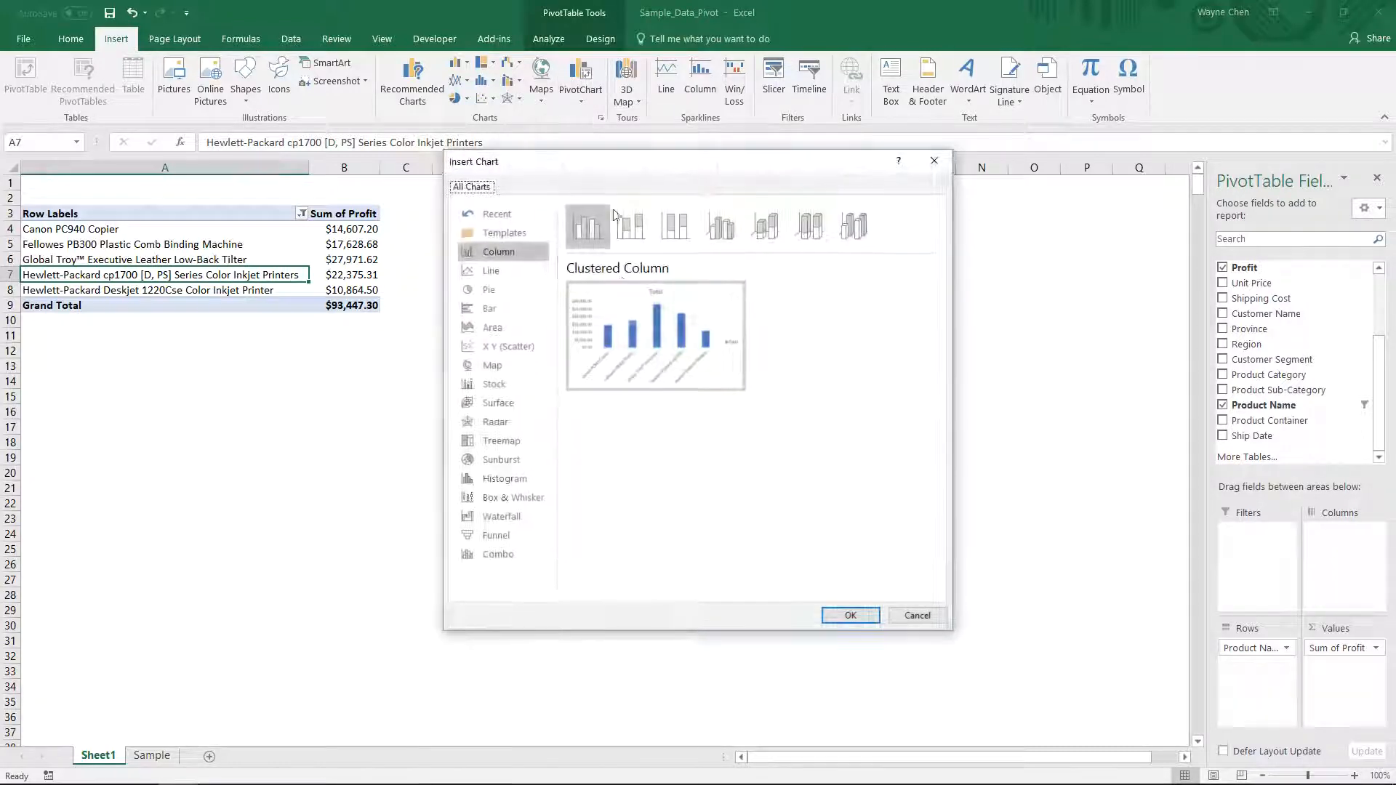
{"action": "left_click", "coordinate": [509, 309]}
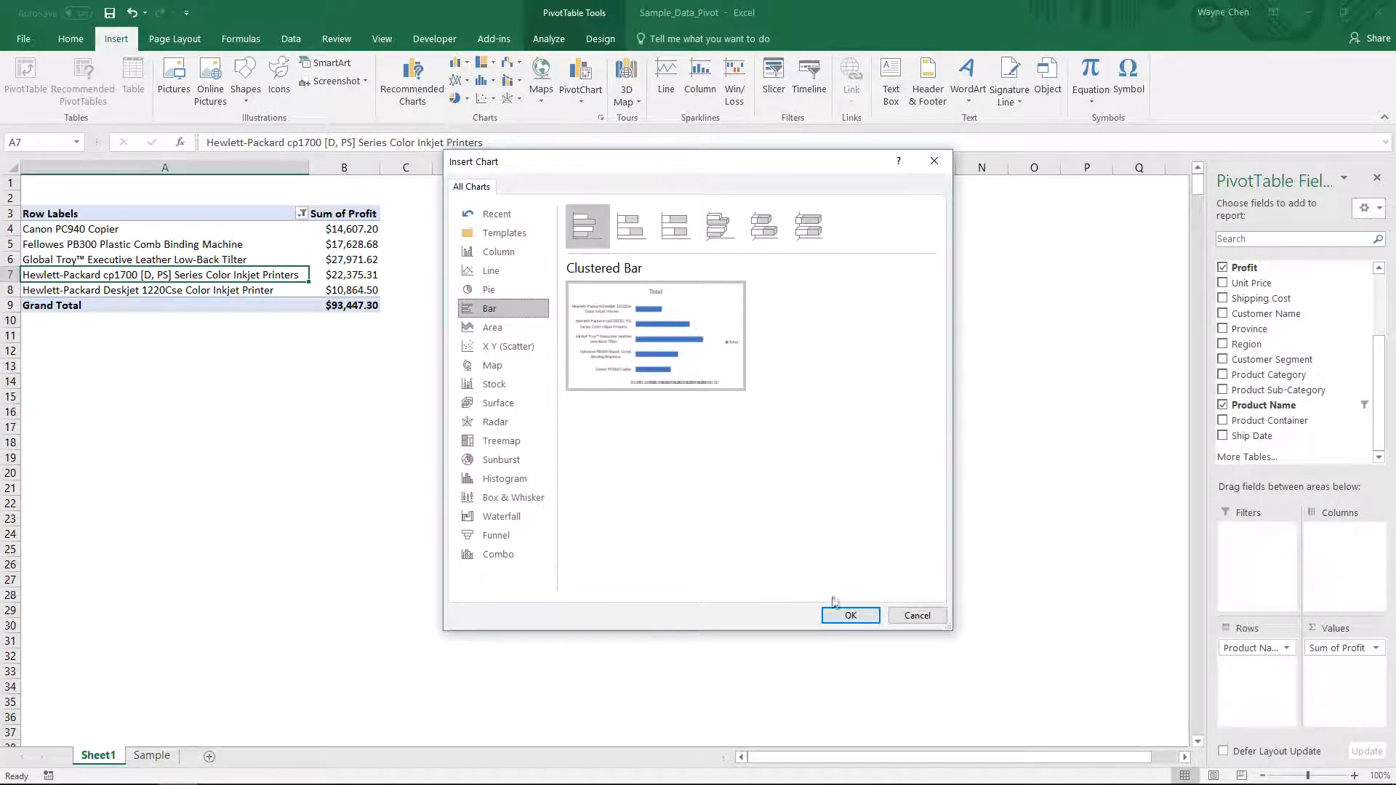
{"action": "left_click", "coordinate": [843, 617]}
- Move the chart beside the pivot table and enlarge it to span about columns C to P and rows 3 to 21
{"action": "left_click_drag", "start_coordinate": [606, 369], "coordinate": [579, 238]}
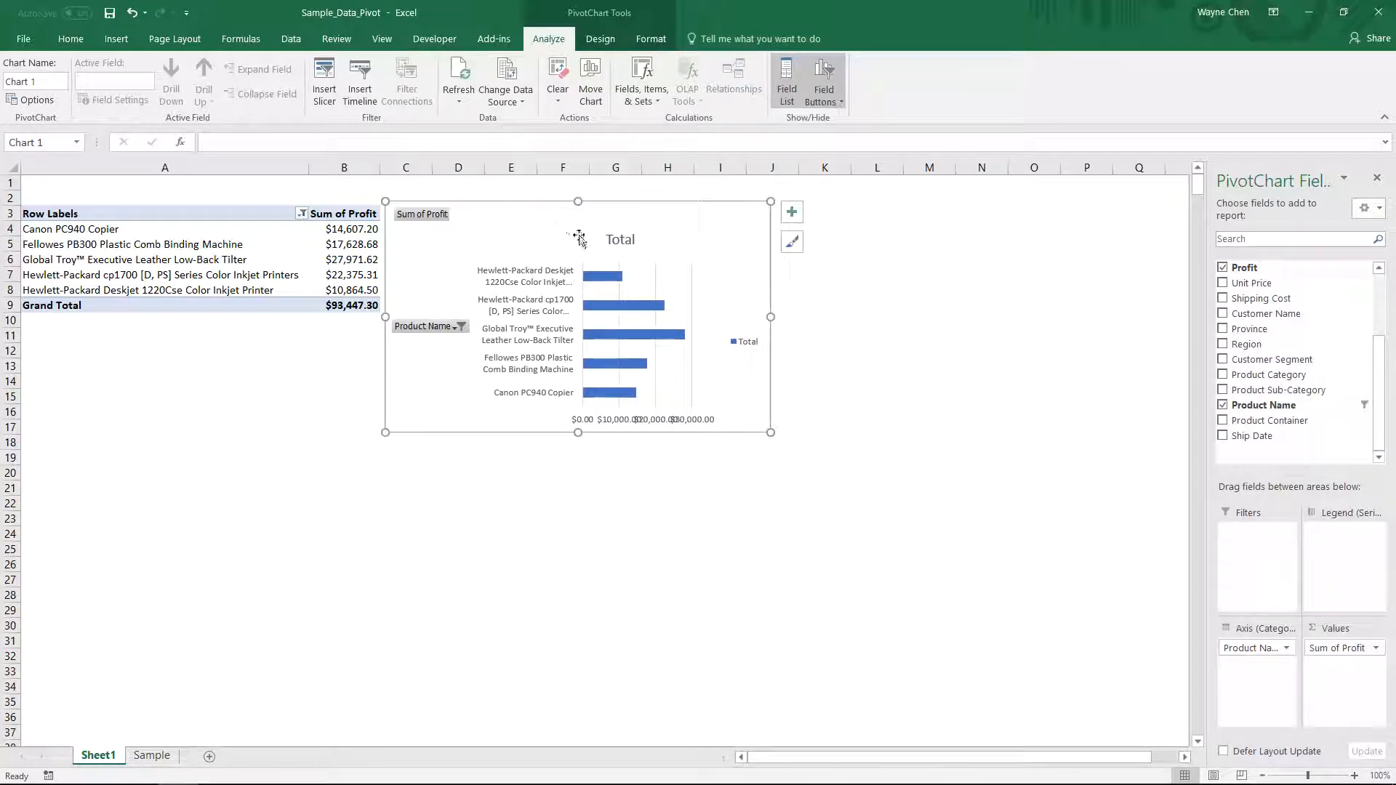
{"action": "left_click_drag", "start_coordinate": [772, 434], "coordinate": [1159, 434]}
{"action": "left_click_drag", "start_coordinate": [773, 434], "coordinate": [769, 503]}
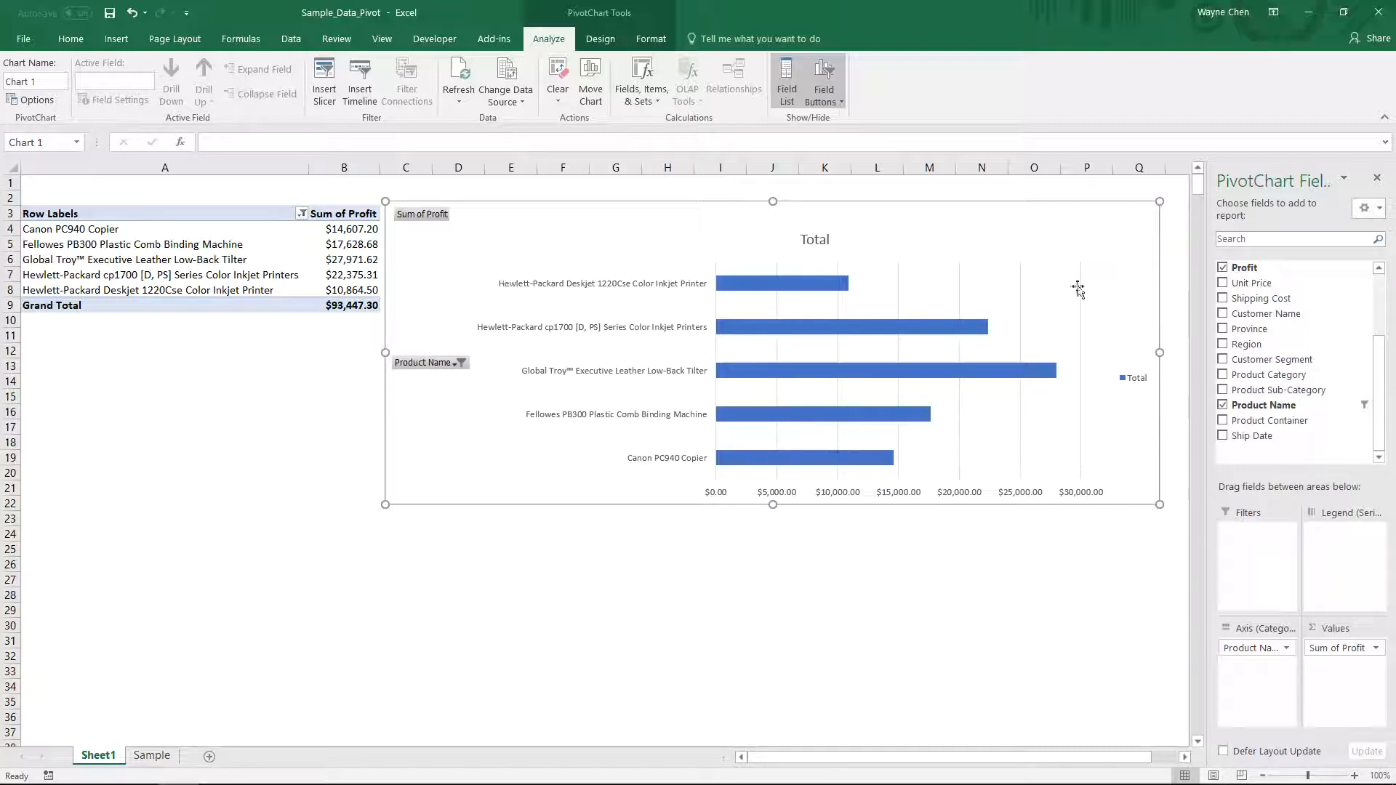
- Hide all field buttons on the PivotChart
{"action": "right_click", "coordinate": [425, 364]}
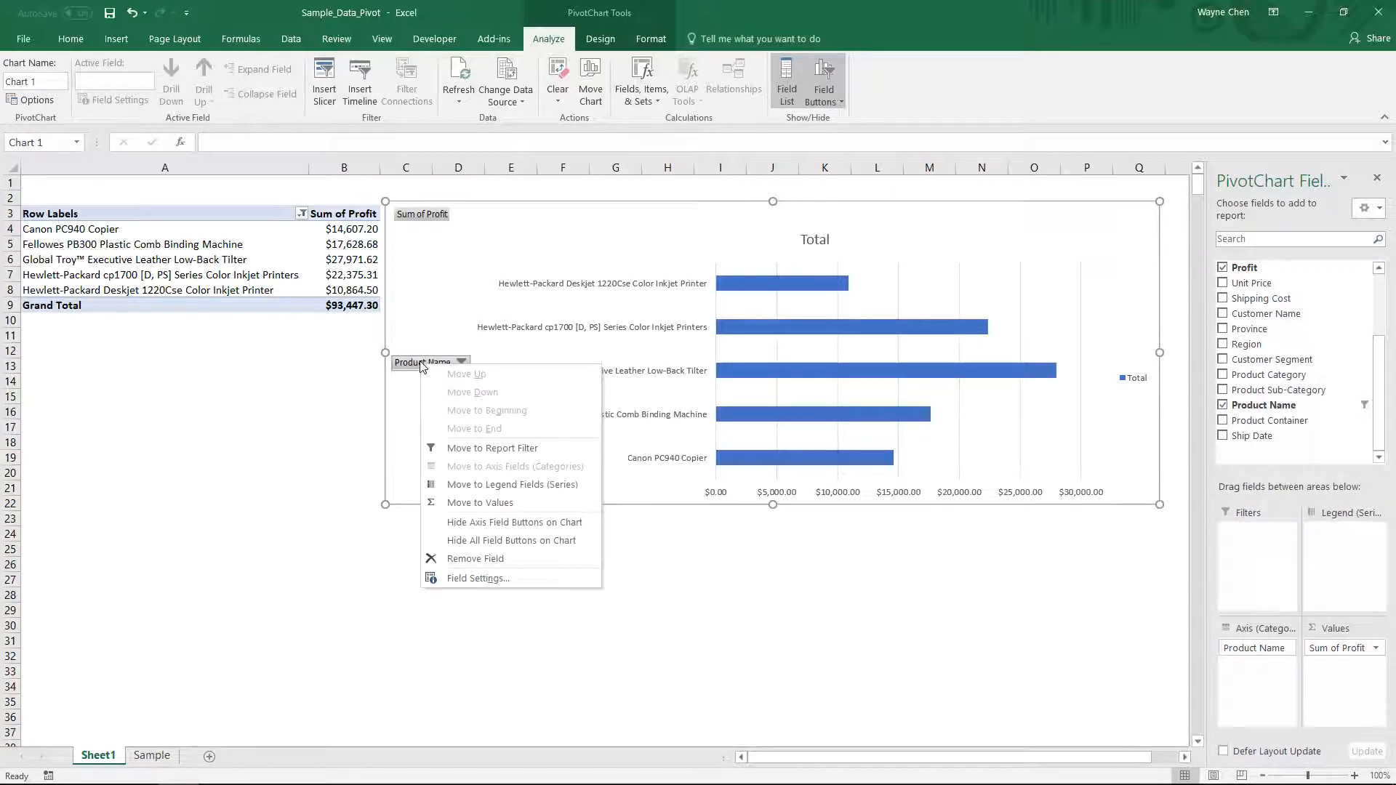
{"action": "left_click", "coordinate": [499, 542]}
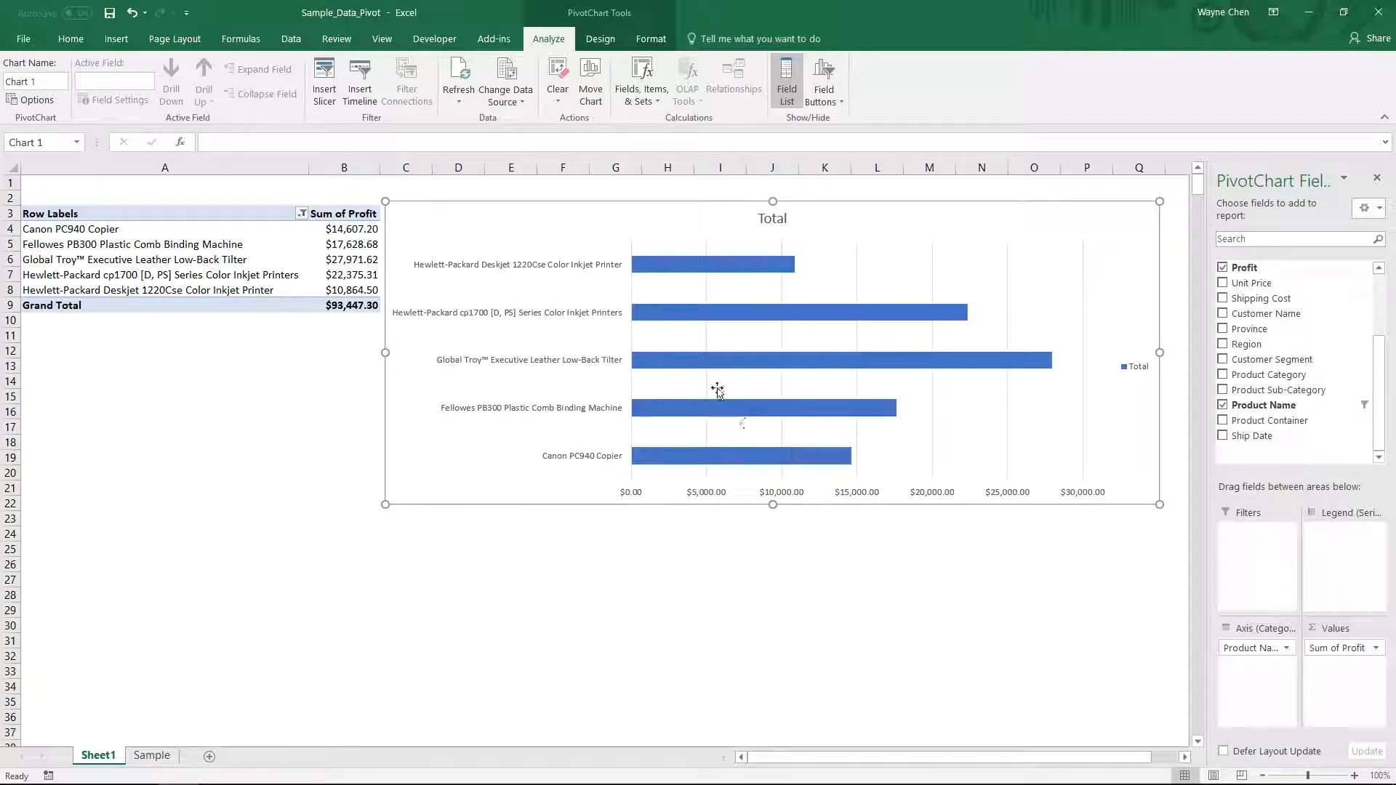
- Delete the chart's gridlines and the horizontal value axis
{"action": "left_click", "coordinate": [933, 267]}
{"action": "key", "text": "Delete"}
{"action": "left_click", "coordinate": [933, 498]}
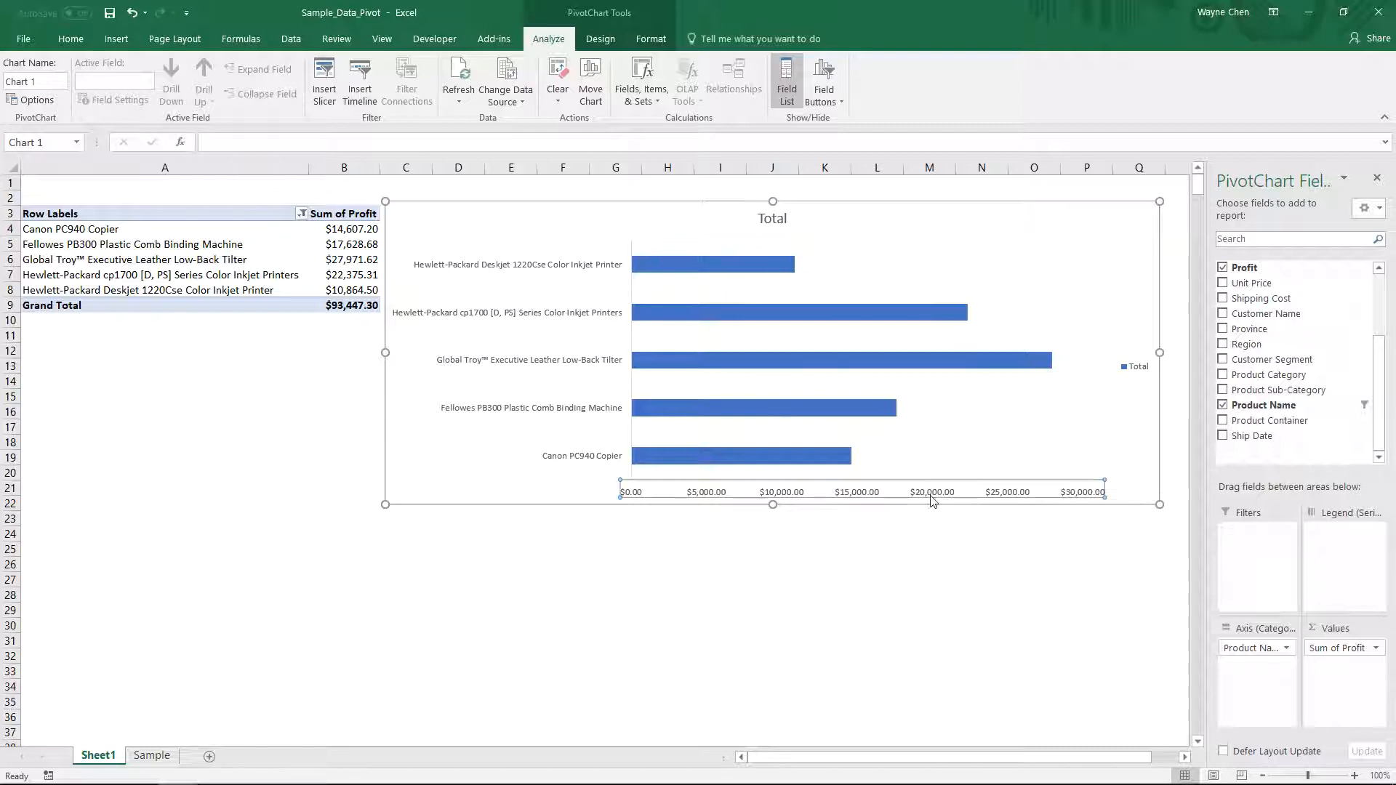
{"action": "key", "text": "Delete"}
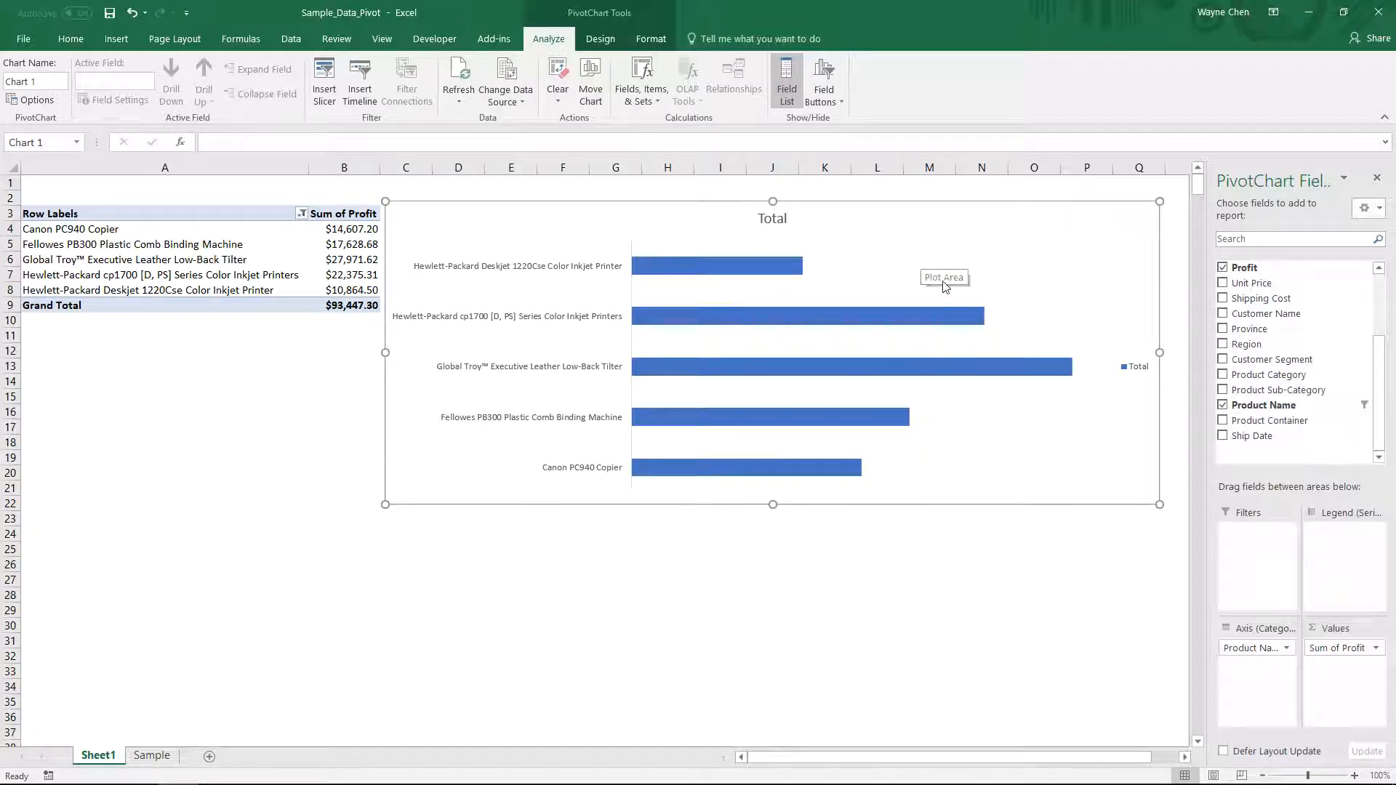
- Add data labels to the bars of the PivotChart
{"action": "left_click_drag", "start_coordinate": [1049, 759], "coordinate": [1068, 759]}
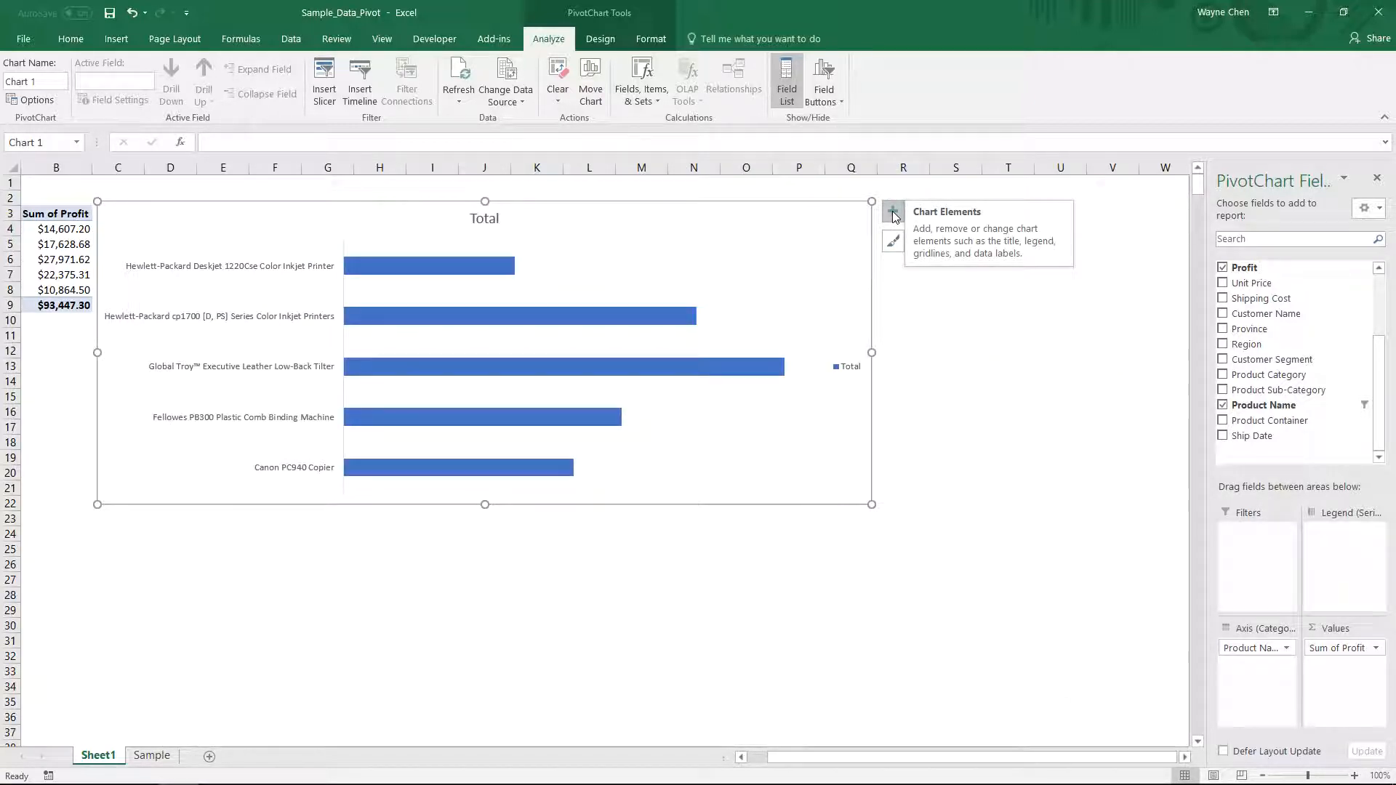
{"action": "left_click", "coordinate": [893, 216]}
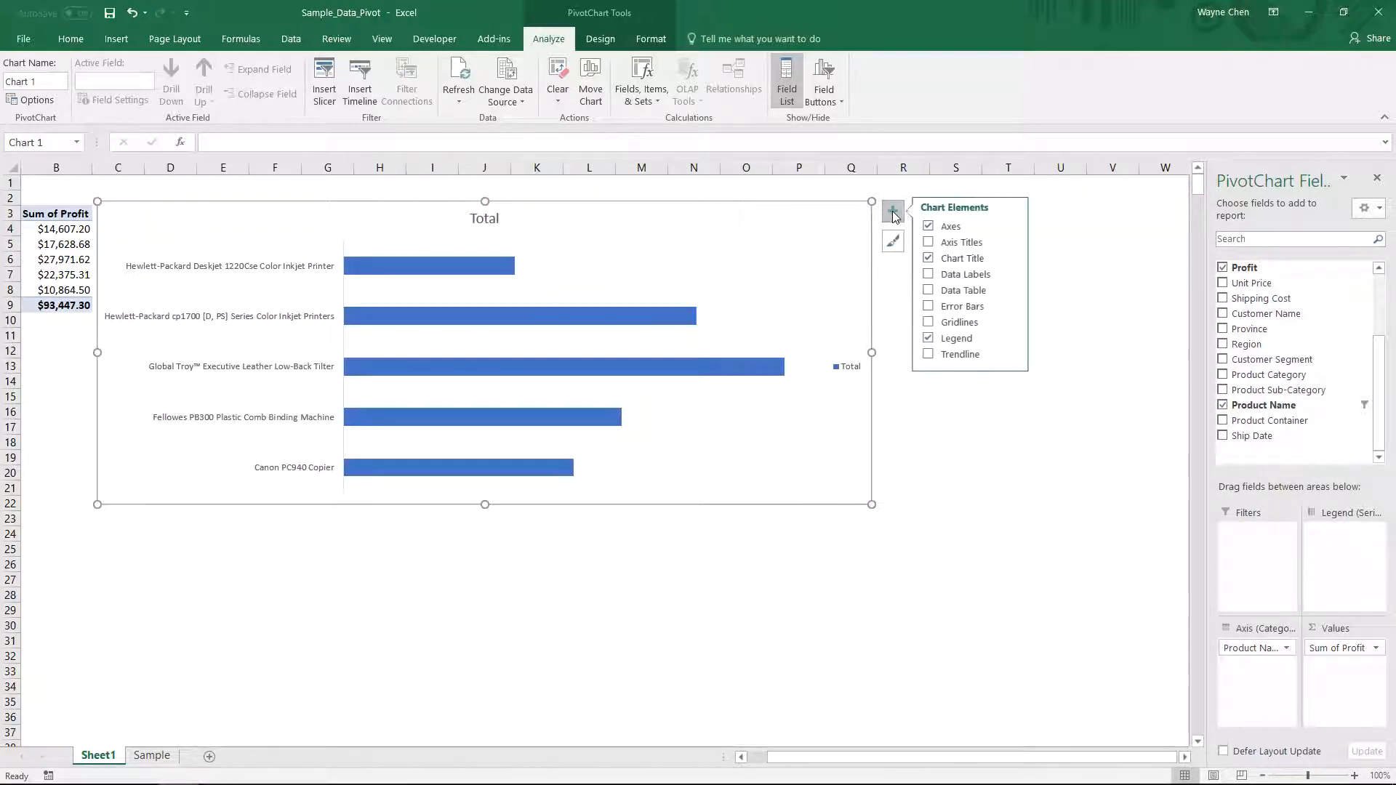
{"action": "left_click", "coordinate": [930, 275]}
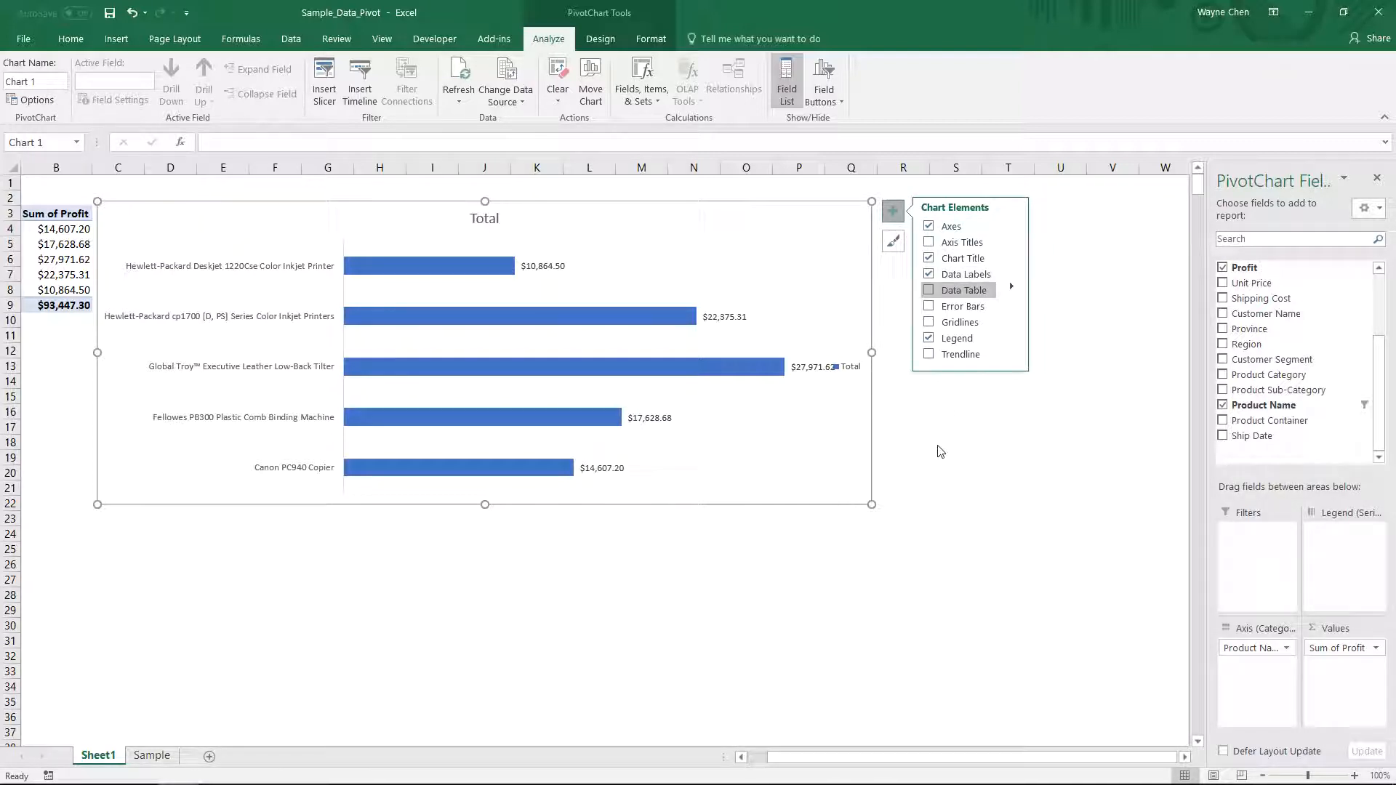
- Delete the chart legend and widen the chart slightly
{"action": "left_click", "coordinate": [858, 369]}
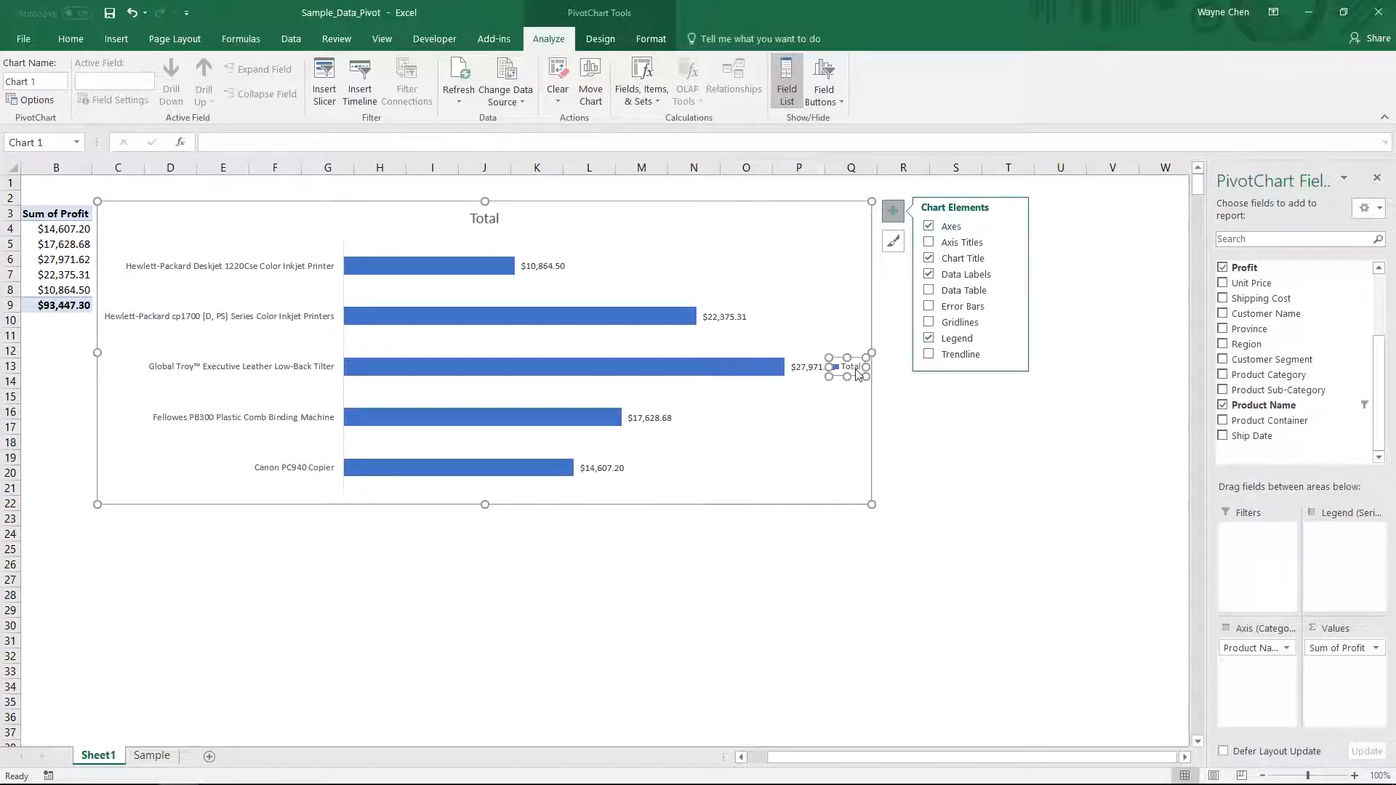
{"action": "key", "text": "Delete"}
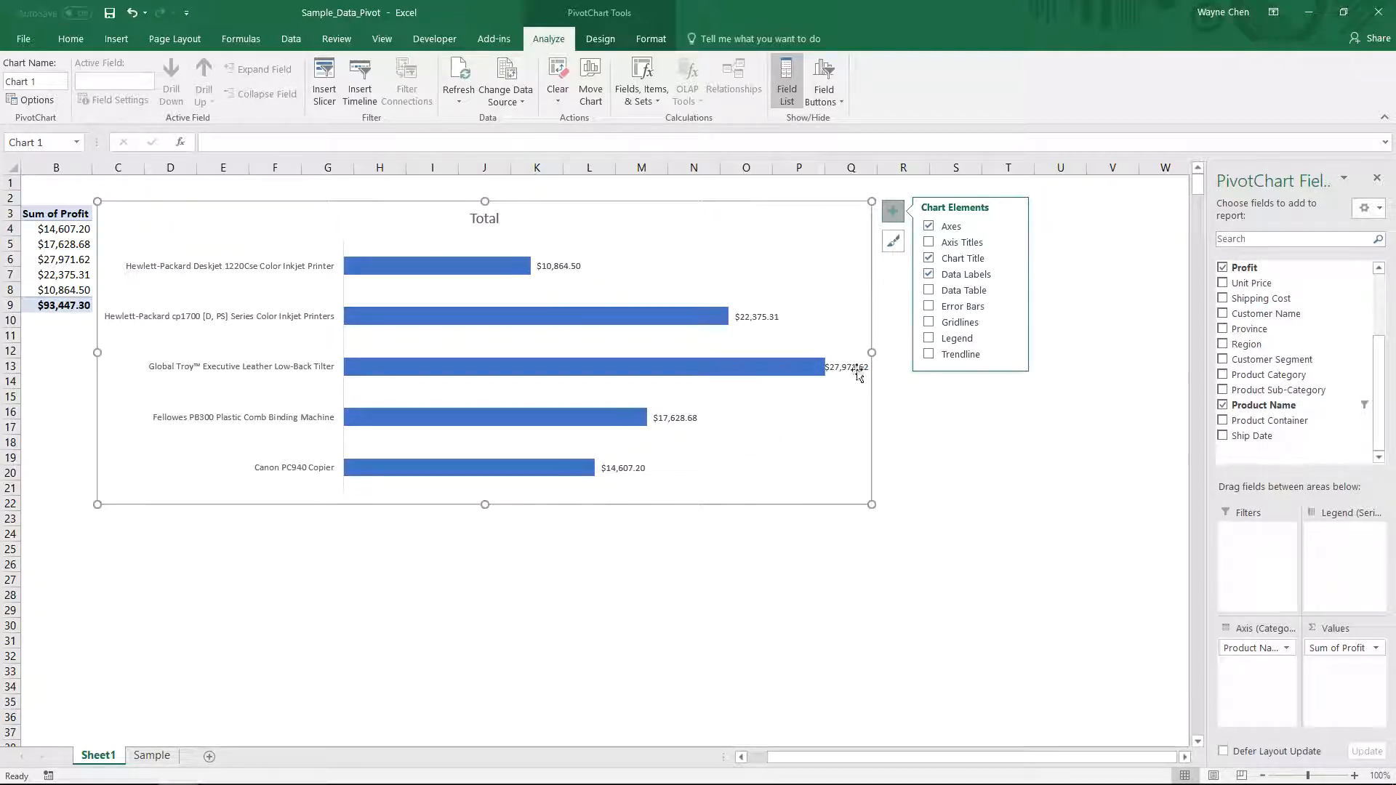
{"action": "left_click_drag", "start_coordinate": [873, 352], "coordinate": [880, 352]}
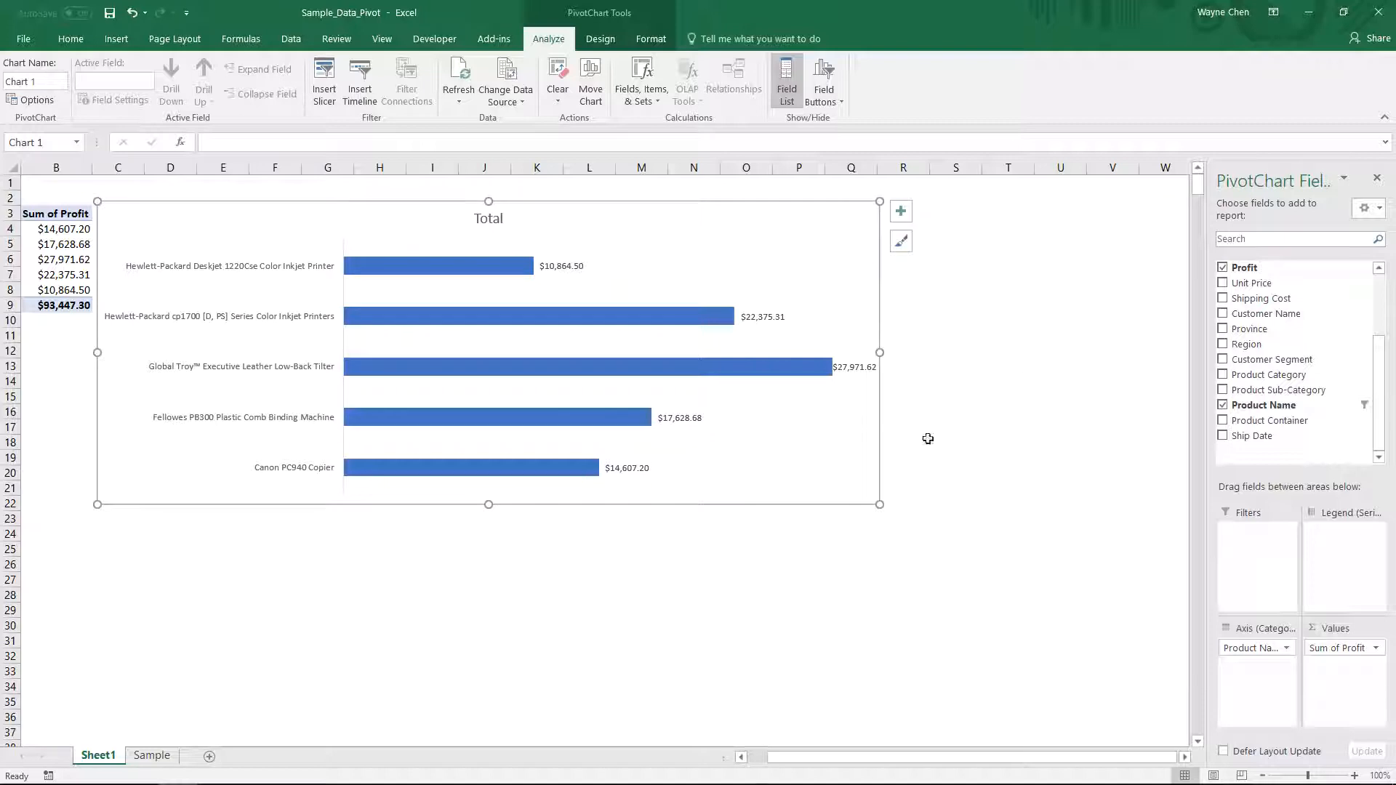
{"action": "left_click_drag", "start_coordinate": [829, 756], "coordinate": [809, 753]}
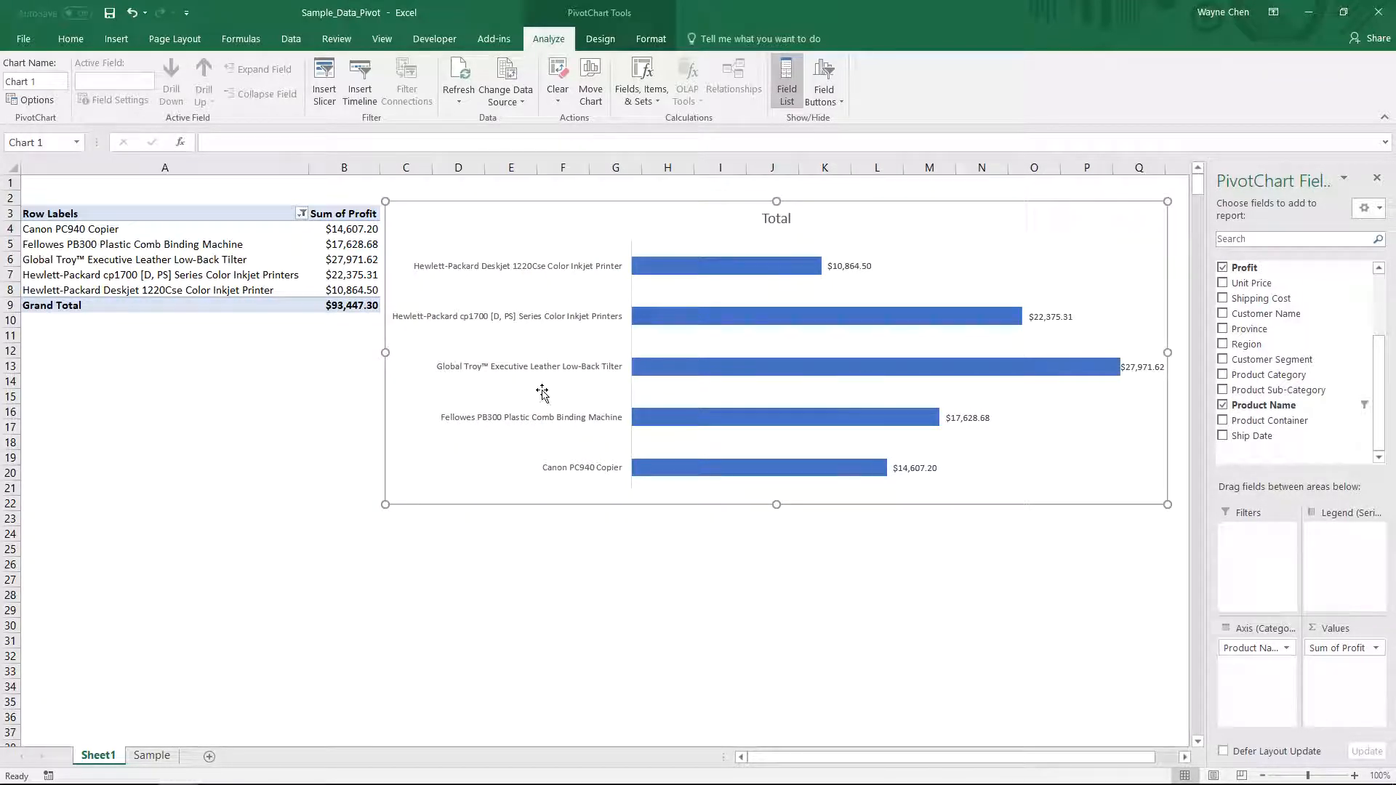
- Replace the chart title with "Top 5 Products by Profit"
{"action": "left_click", "coordinate": [776, 219]}
{"action": "double_click", "coordinate": [783, 219]}
{"action": "key", "text": "Delete"}
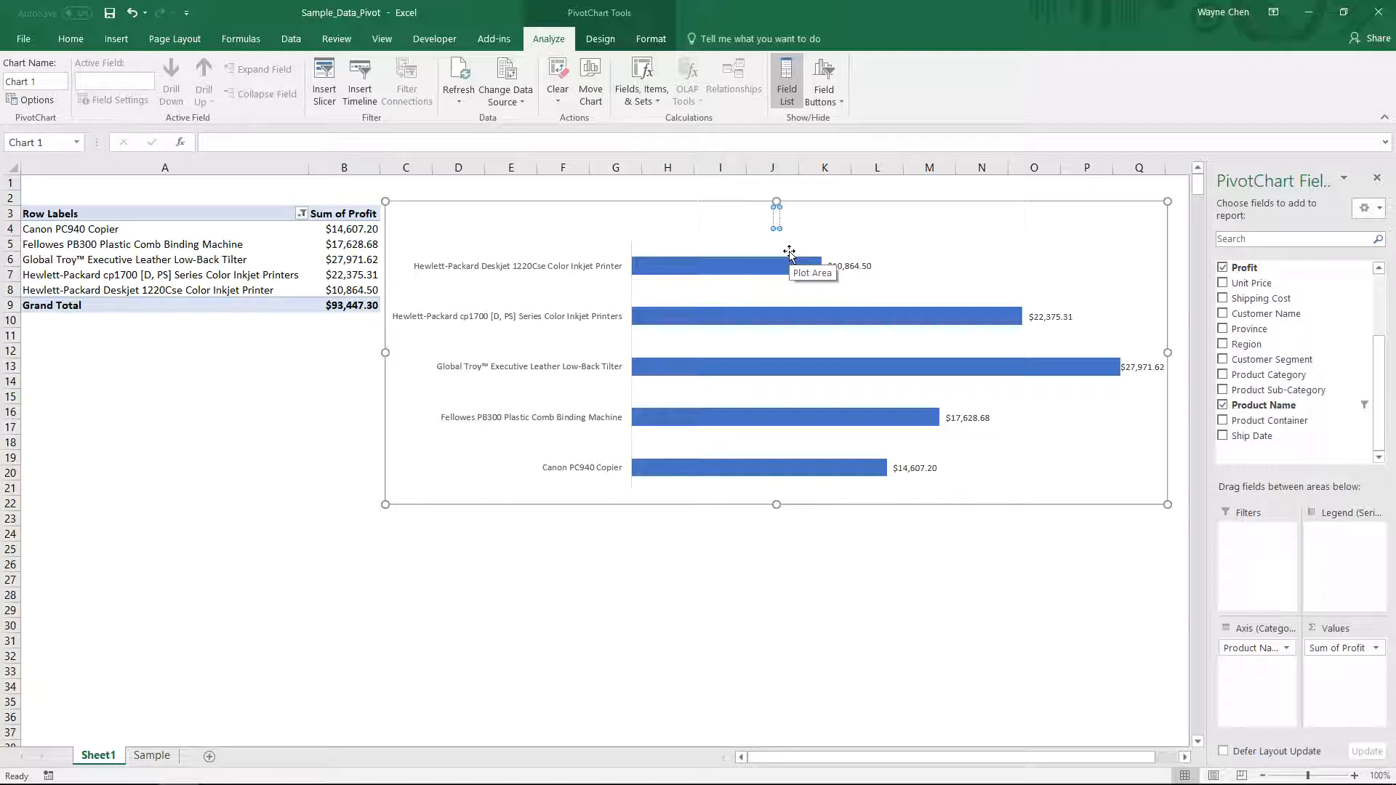
{"action": "type", "text": "Top 5 Products by Profit"}
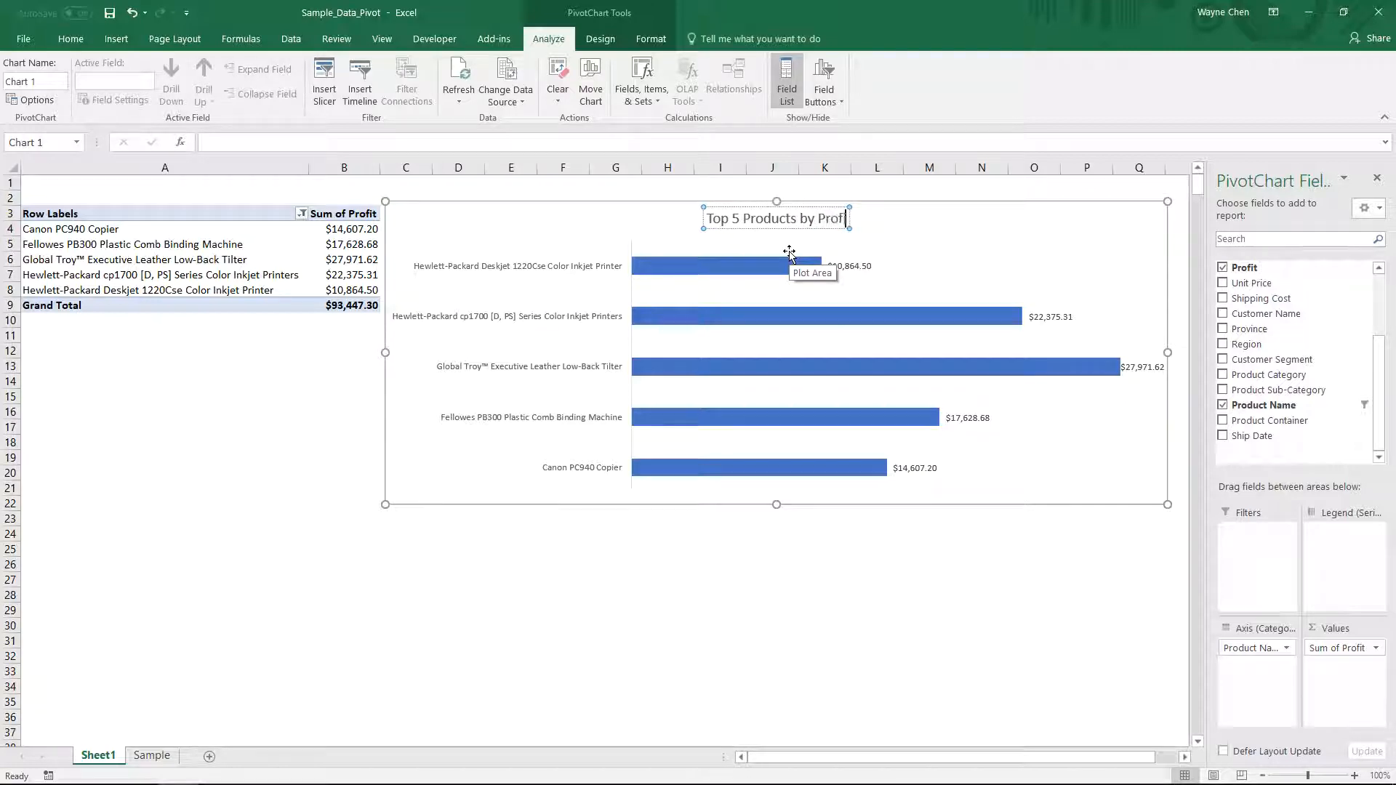
{"action": "left_click", "coordinate": [887, 680]}
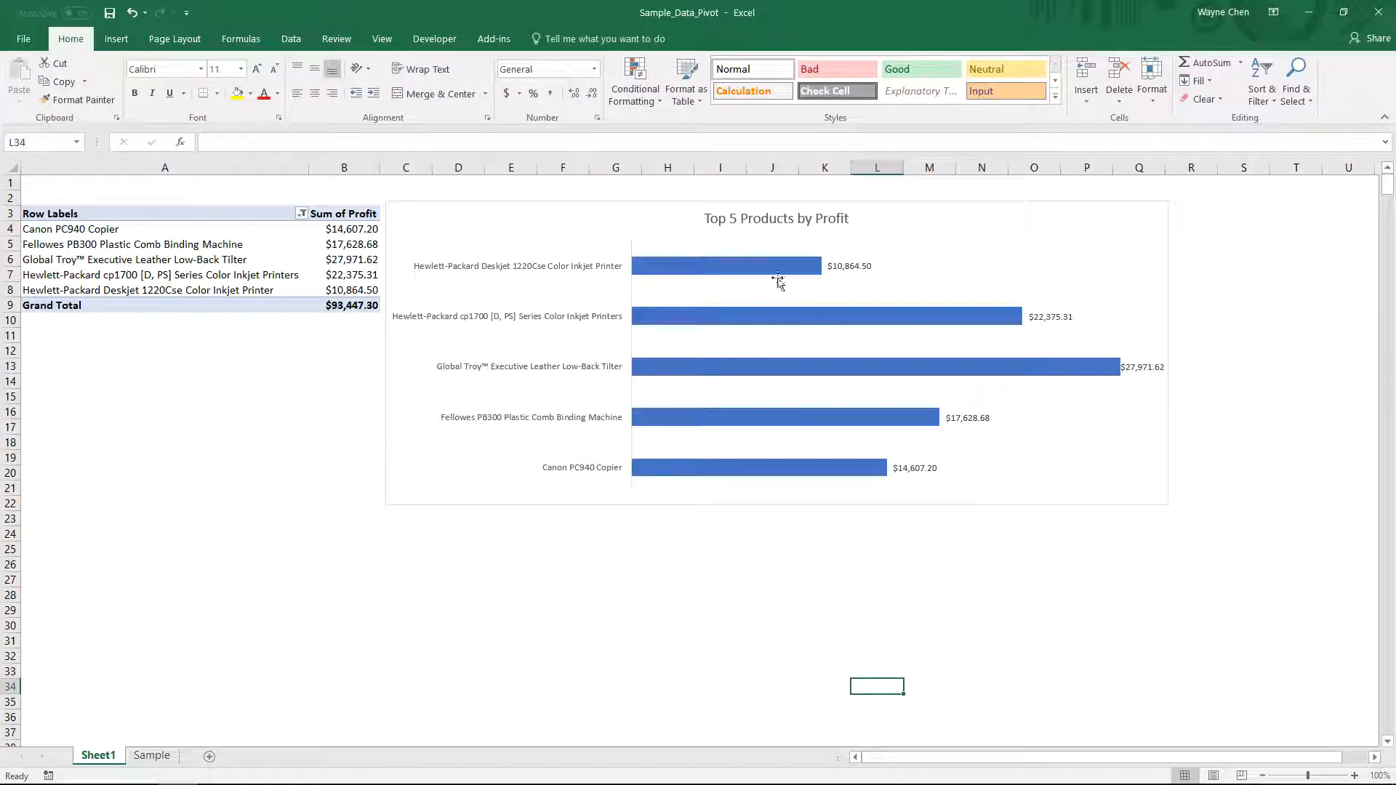
- Thicken the bars by setting the data series gap width to 34%
{"action": "left_click", "coordinate": [800, 266]}
{"action": "double_click", "coordinate": [732, 311]}
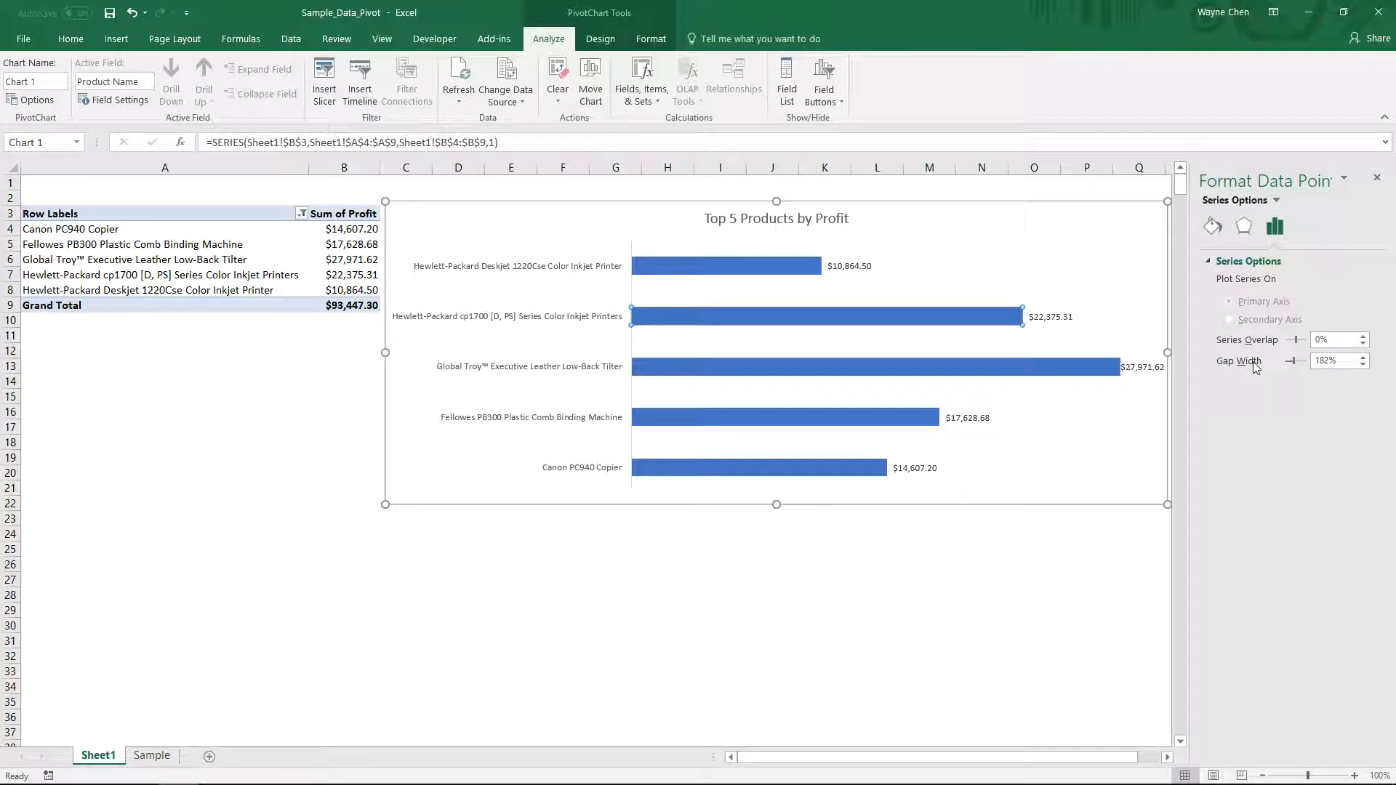
{"action": "left_click_drag", "start_coordinate": [1293, 362], "coordinate": [1291, 362]}
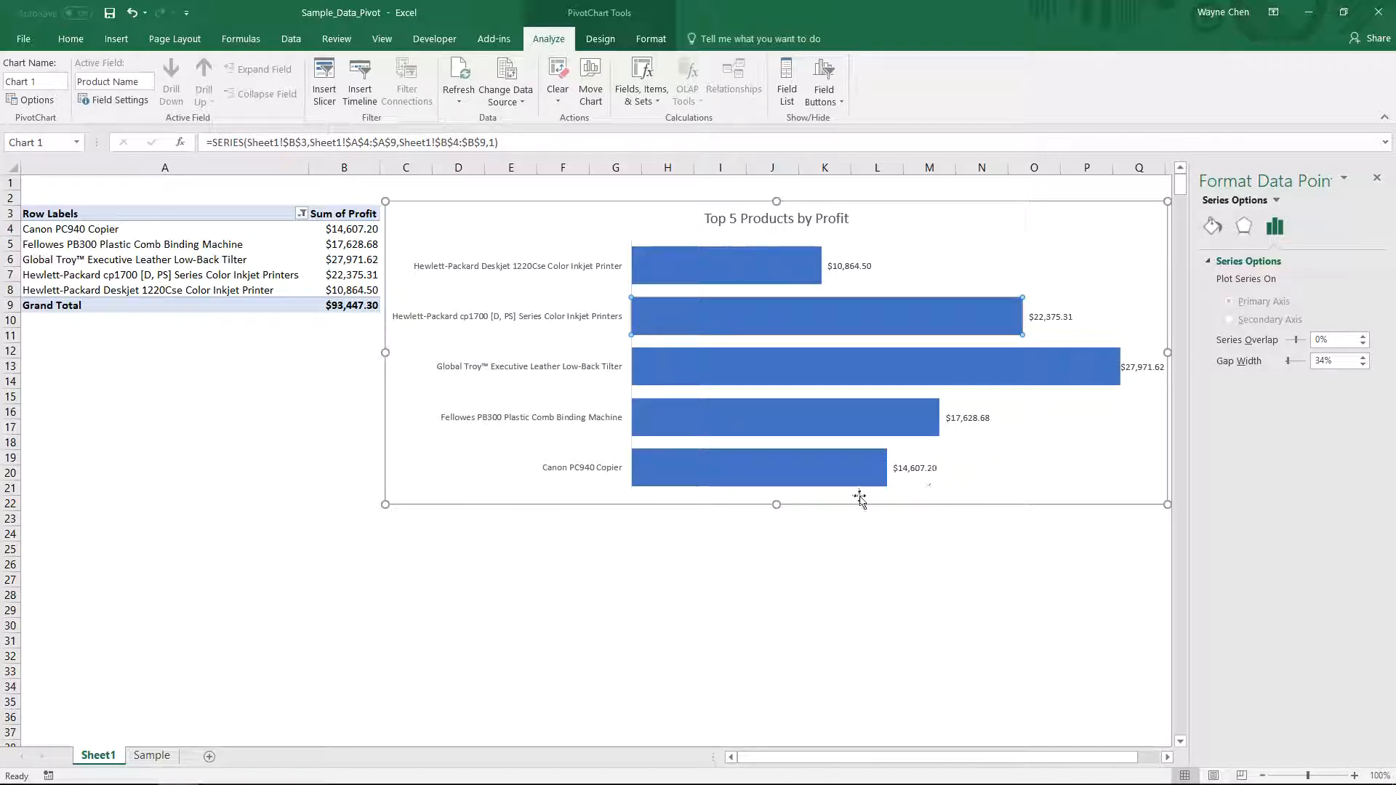
- Sort the pivot table's Sum of Profit values from largest to smallest
{"action": "left_click", "coordinate": [164, 275]}
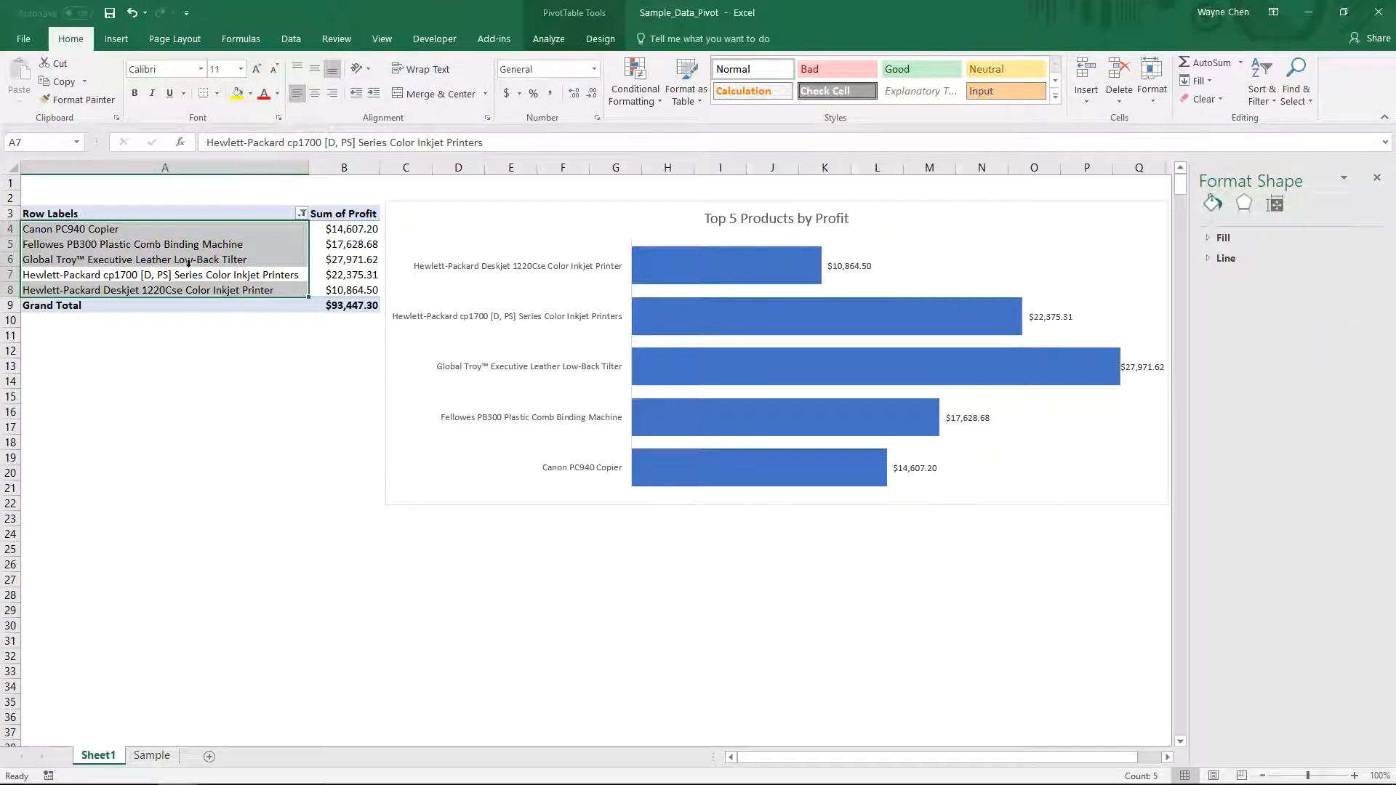
{"action": "left_click", "coordinate": [201, 260]}
{"action": "left_click", "coordinate": [351, 246]}
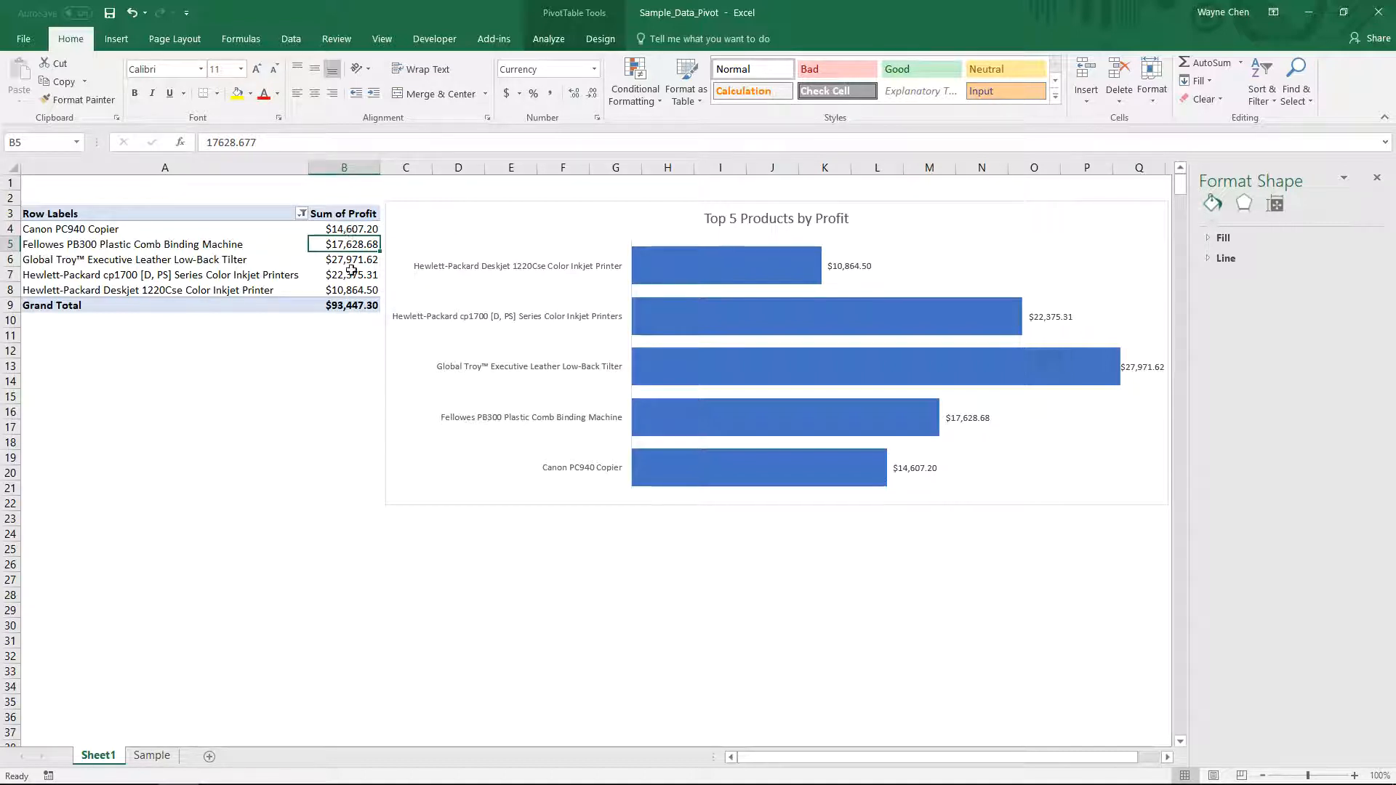
{"action": "left_click", "coordinate": [1376, 177]}
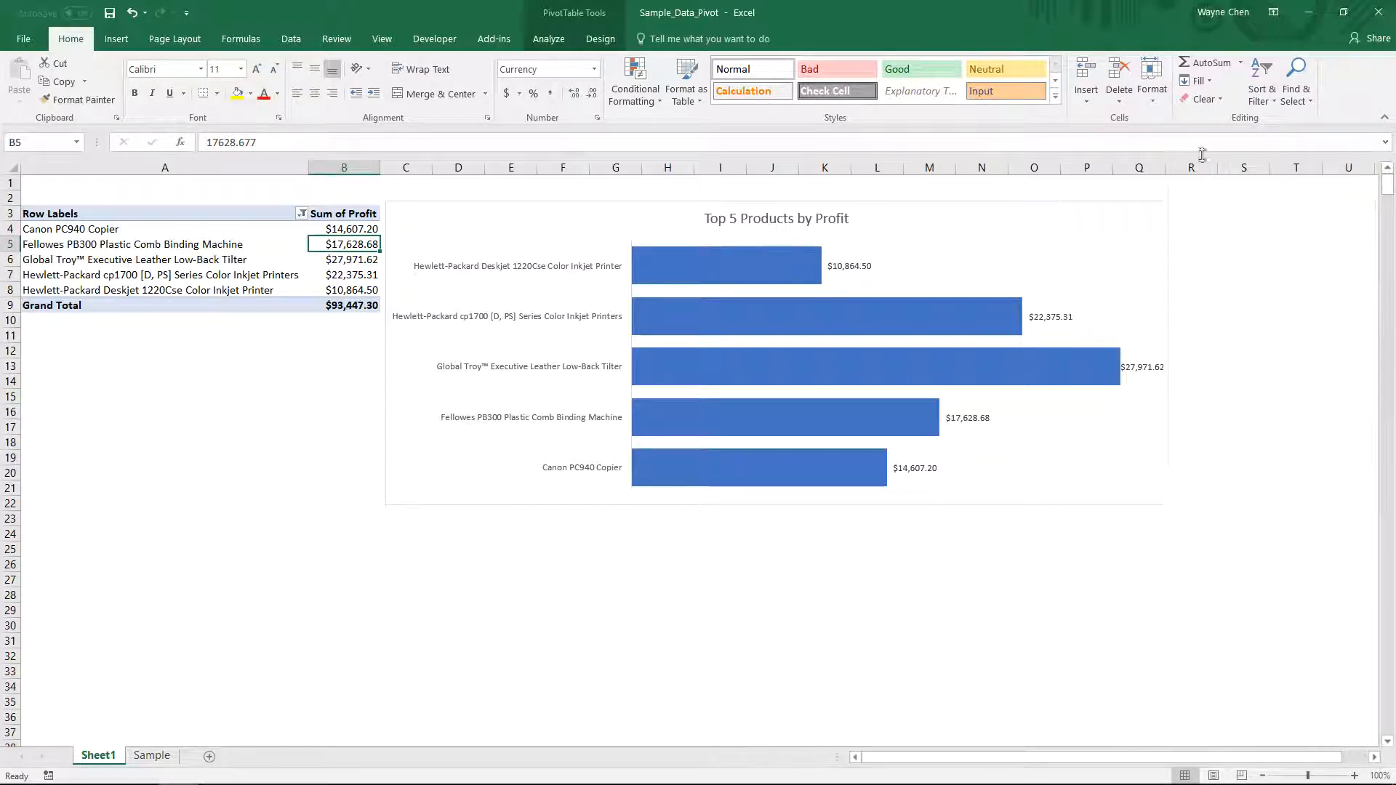
{"action": "left_click", "coordinate": [1265, 101]}
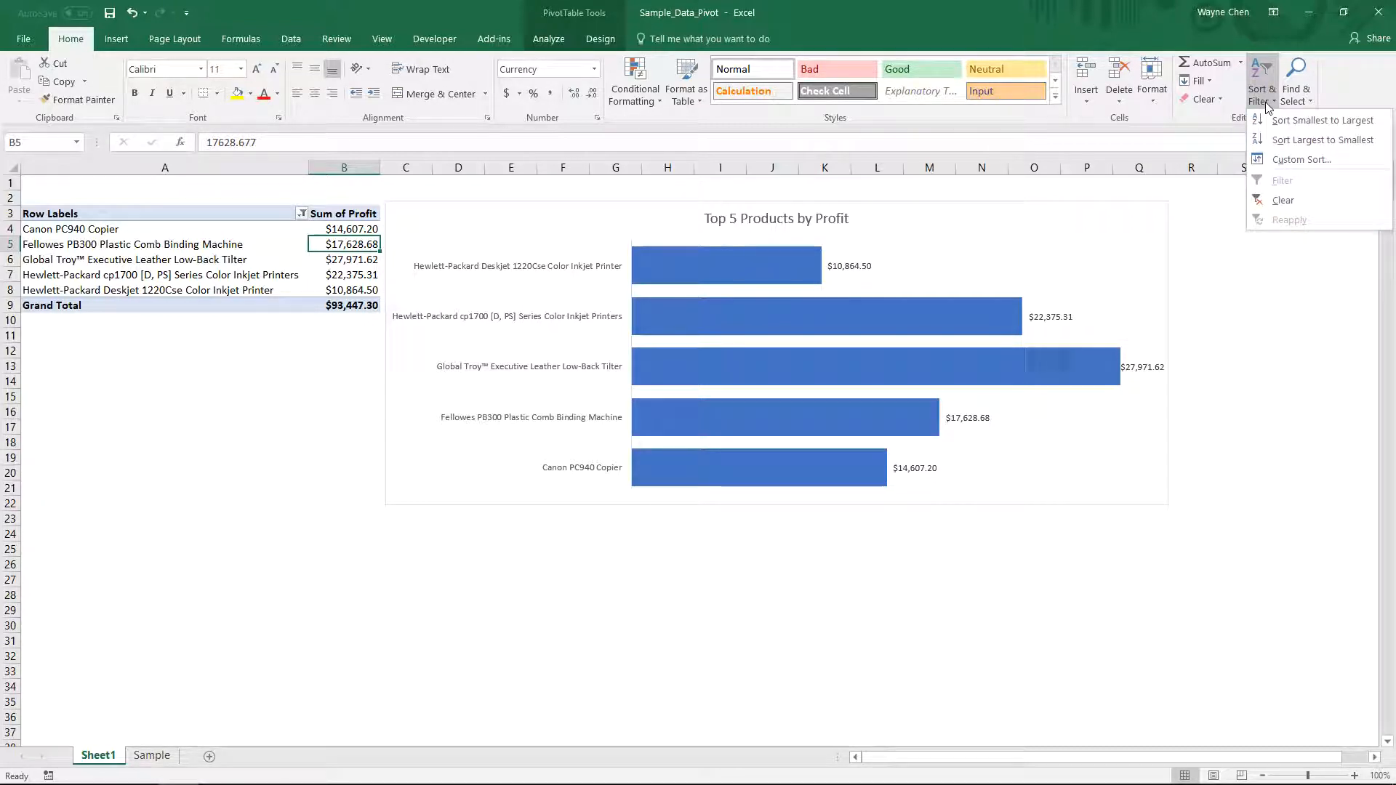
{"action": "left_click", "coordinate": [1301, 140]}
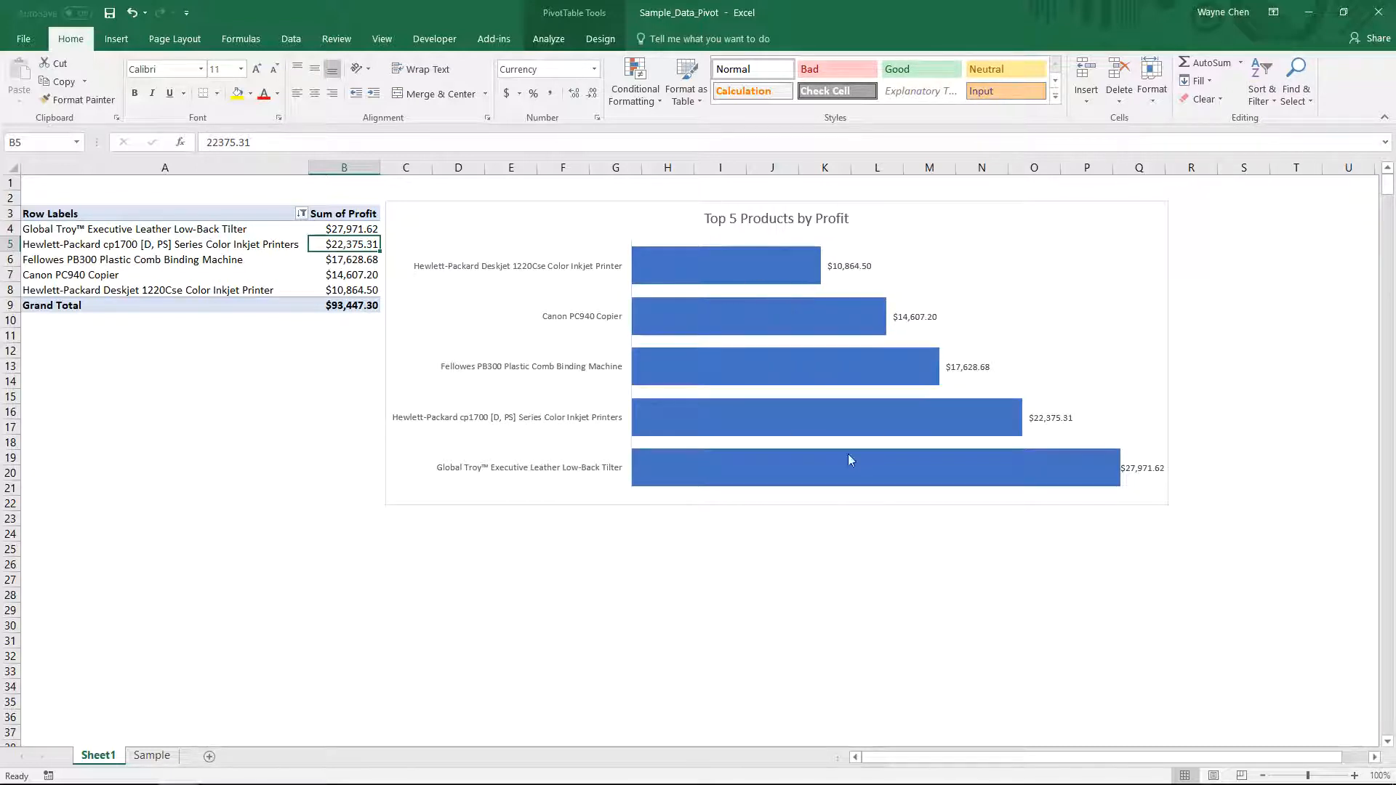
- Set the vertical category axis to show categories in reverse order
{"action": "right_click", "coordinate": [551, 273]}
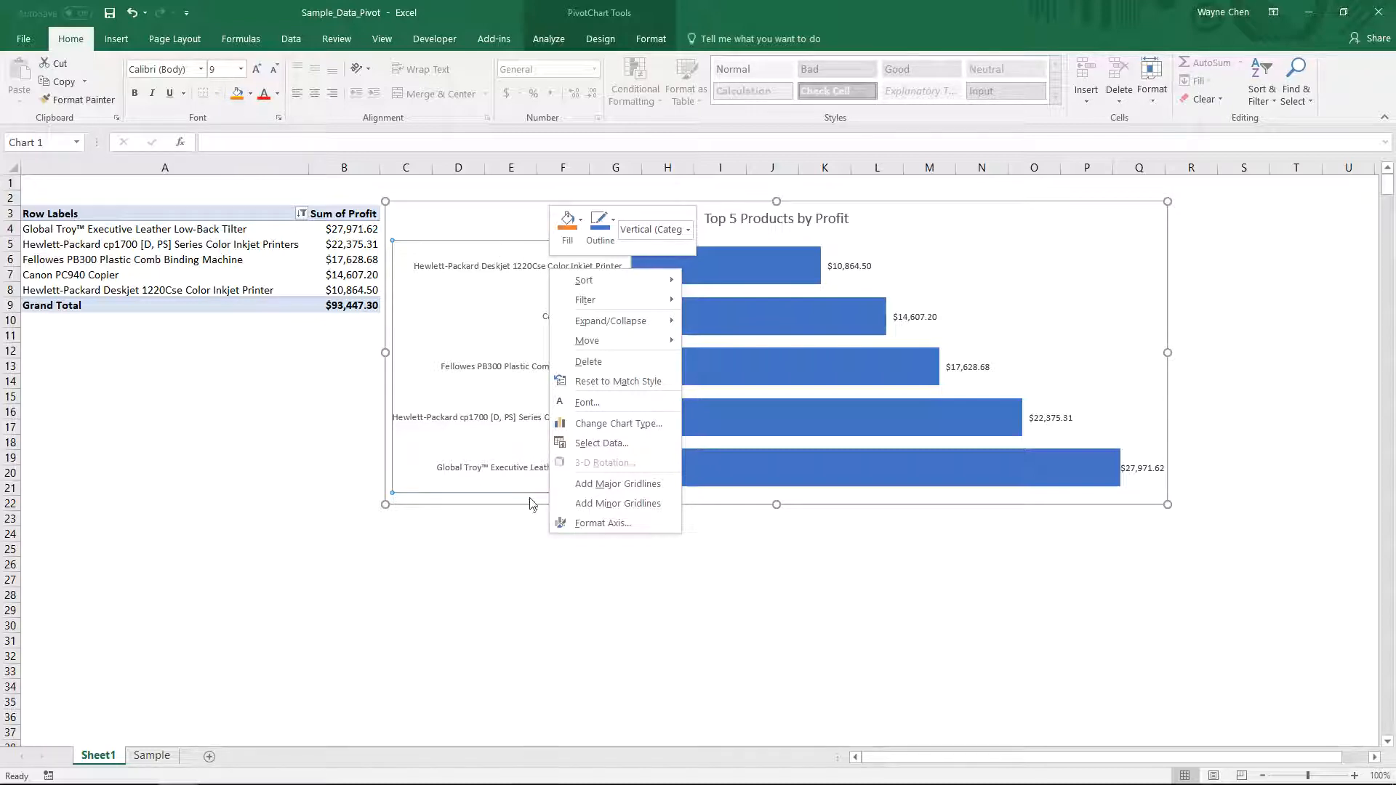
{"action": "left_click", "coordinate": [608, 522]}
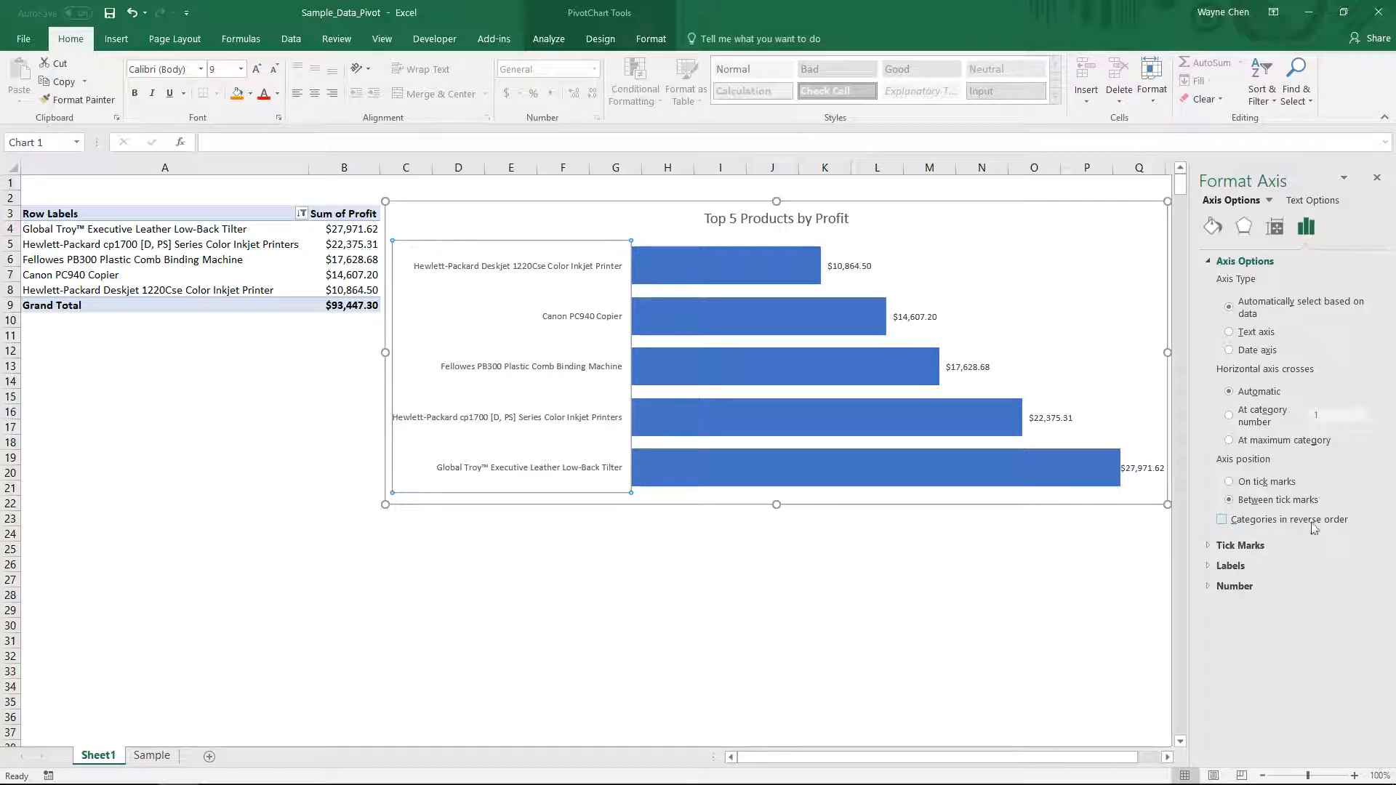
{"action": "left_click", "coordinate": [1221, 521]}
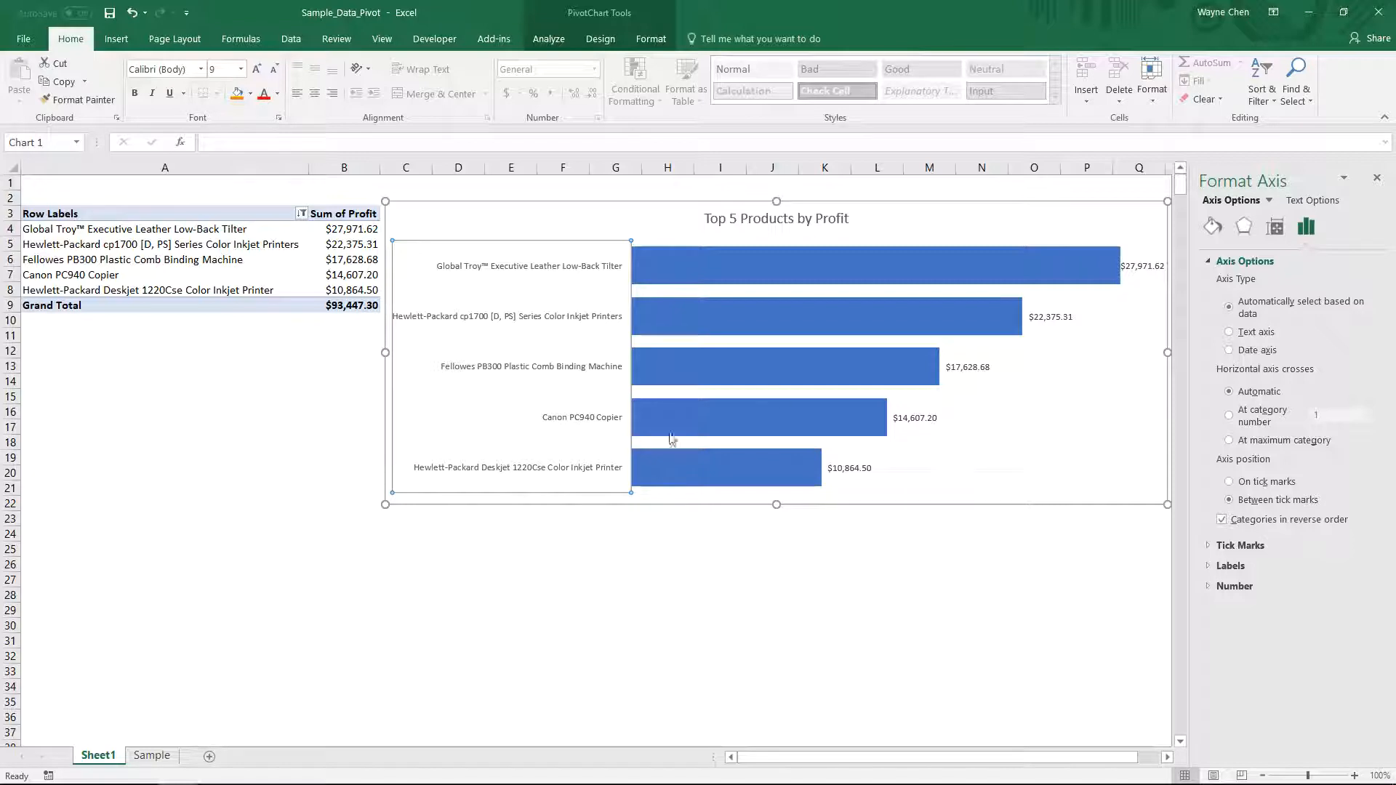
{"action": "left_click", "coordinate": [1374, 175]}
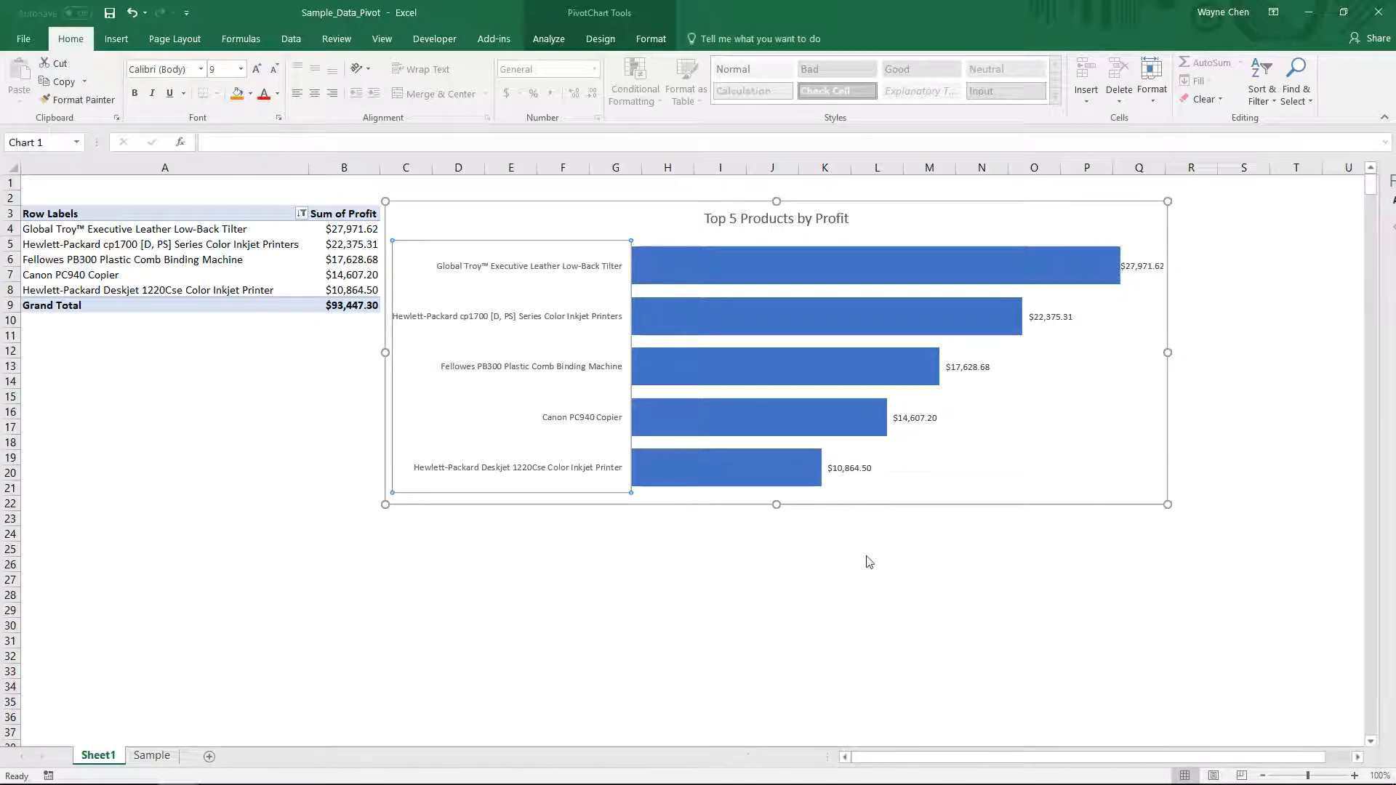
- Hide worksheet columns A and B containing the pivot table
{"action": "left_click", "coordinate": [610, 609]}
{"action": "left_click_drag", "start_coordinate": [344, 167], "coordinate": [201, 168]}
{"action": "right_click", "coordinate": [201, 168]}
{"action": "left_click", "coordinate": [226, 388]}
{"action": "left_click", "coordinate": [509, 564]}
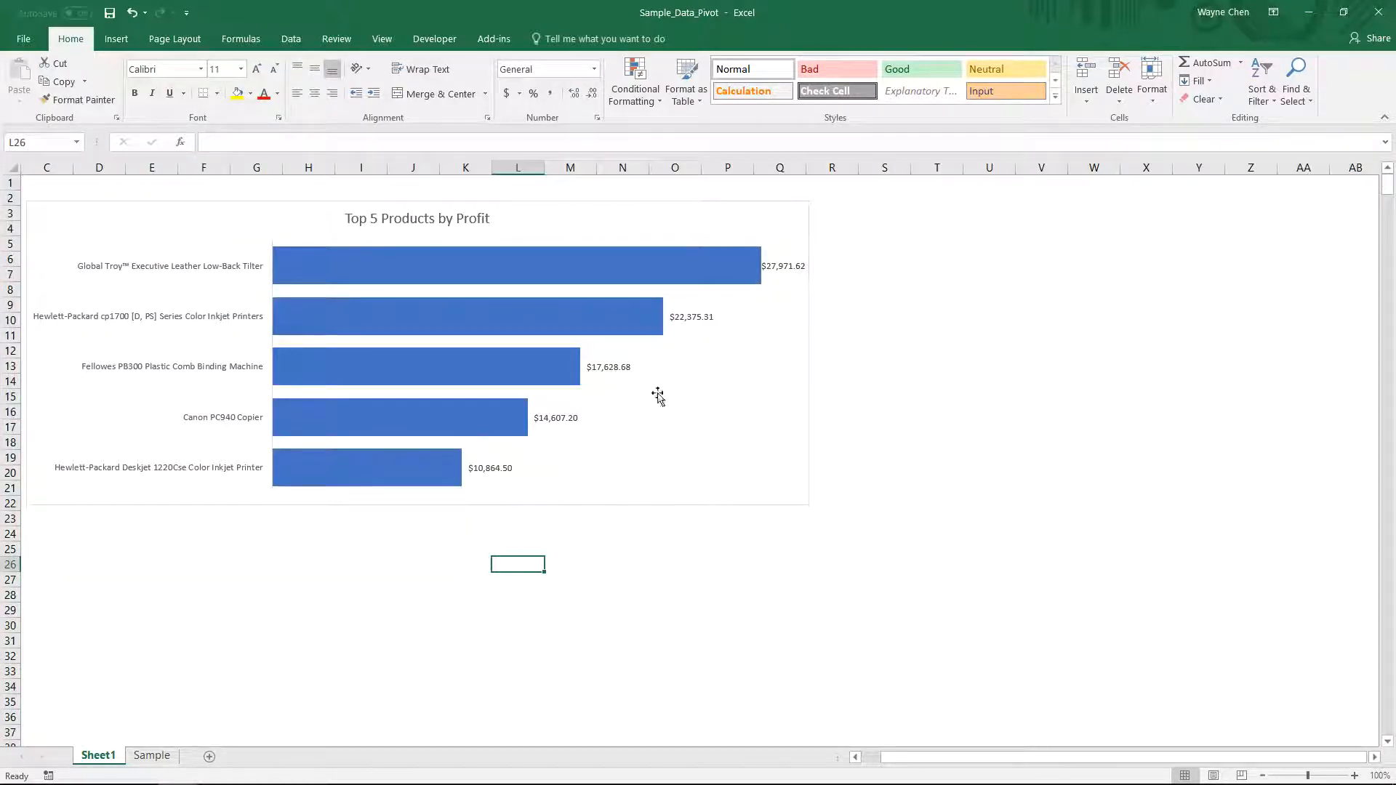
{"action": "left_click", "coordinate": [116, 39]}
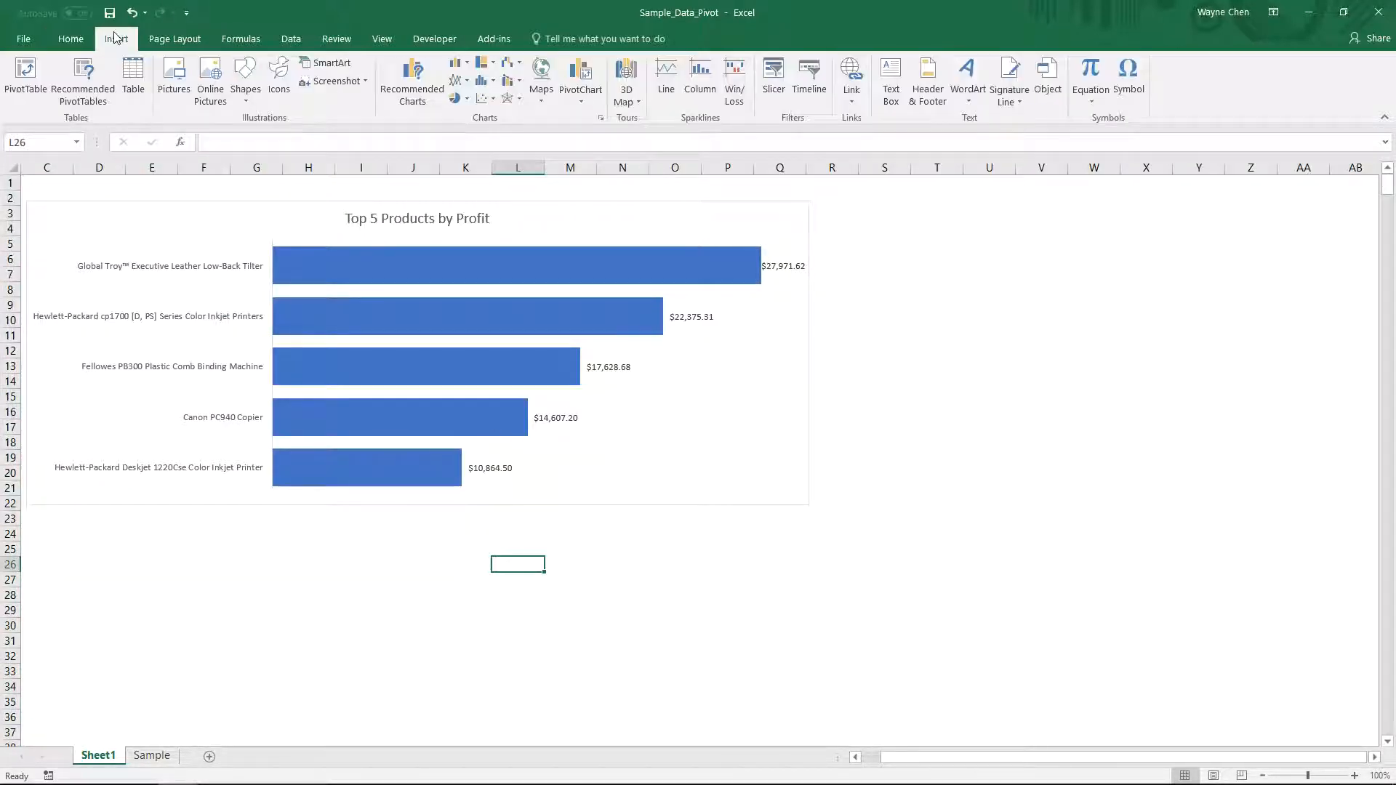
{"action": "left_click", "coordinate": [588, 98]}
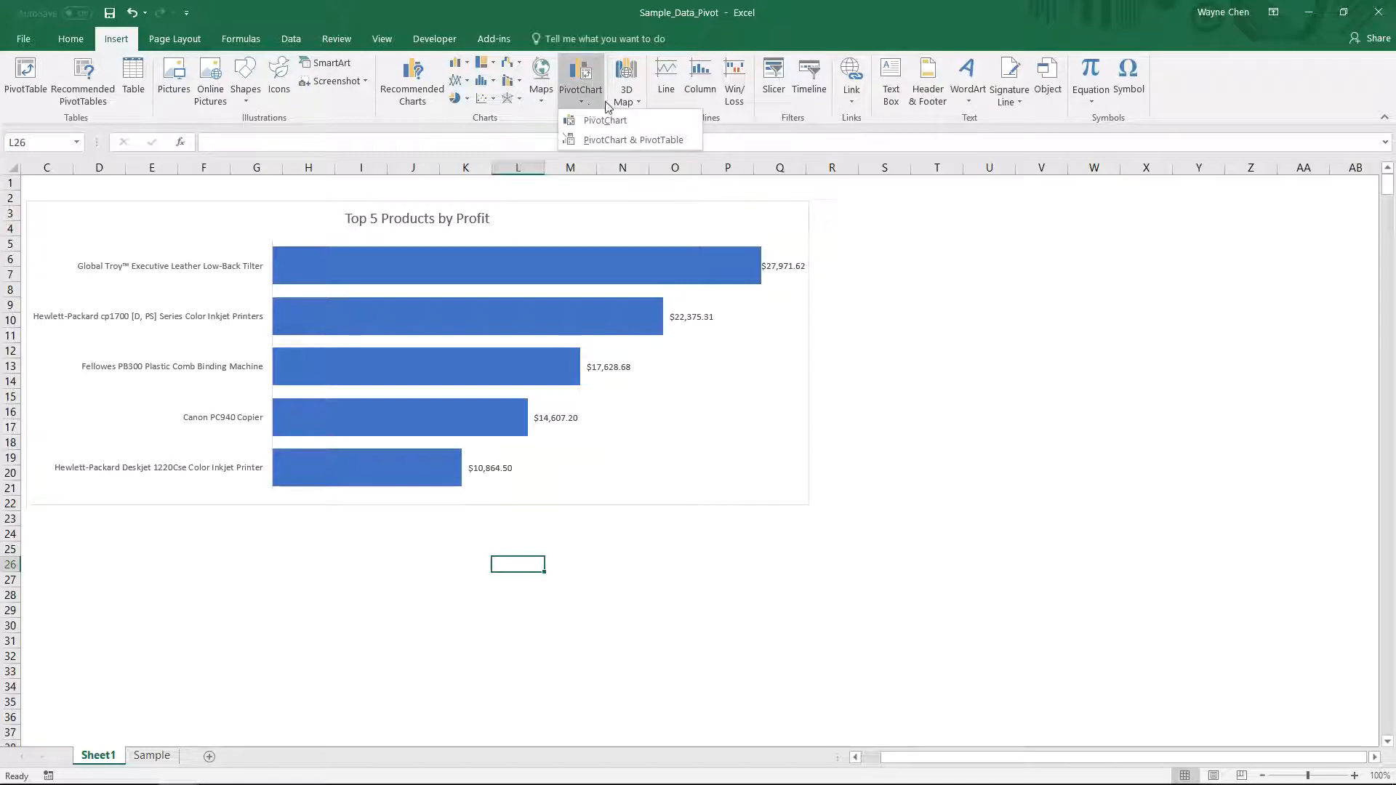
{"action": "left_click", "coordinate": [529, 125]}
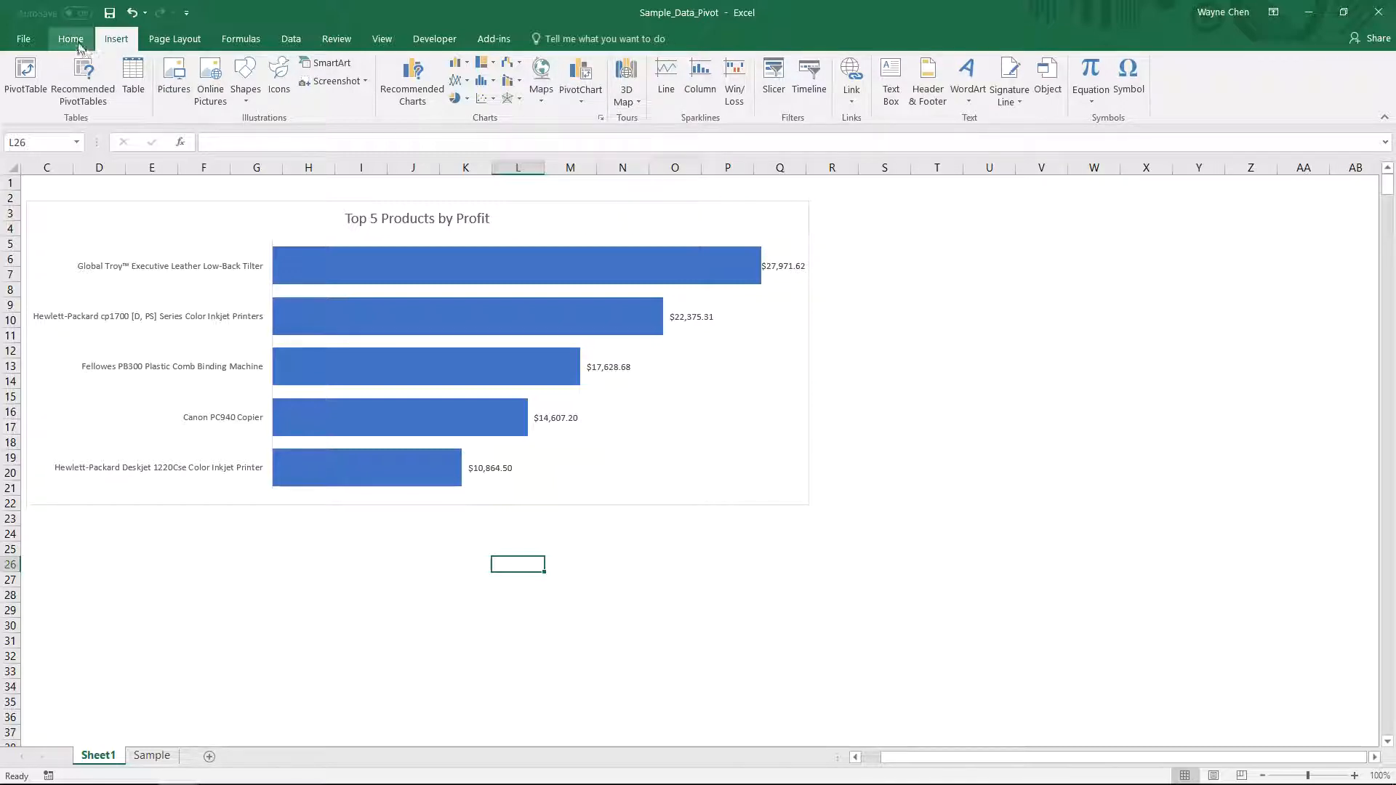
{"action": "left_click", "coordinate": [774, 73]}
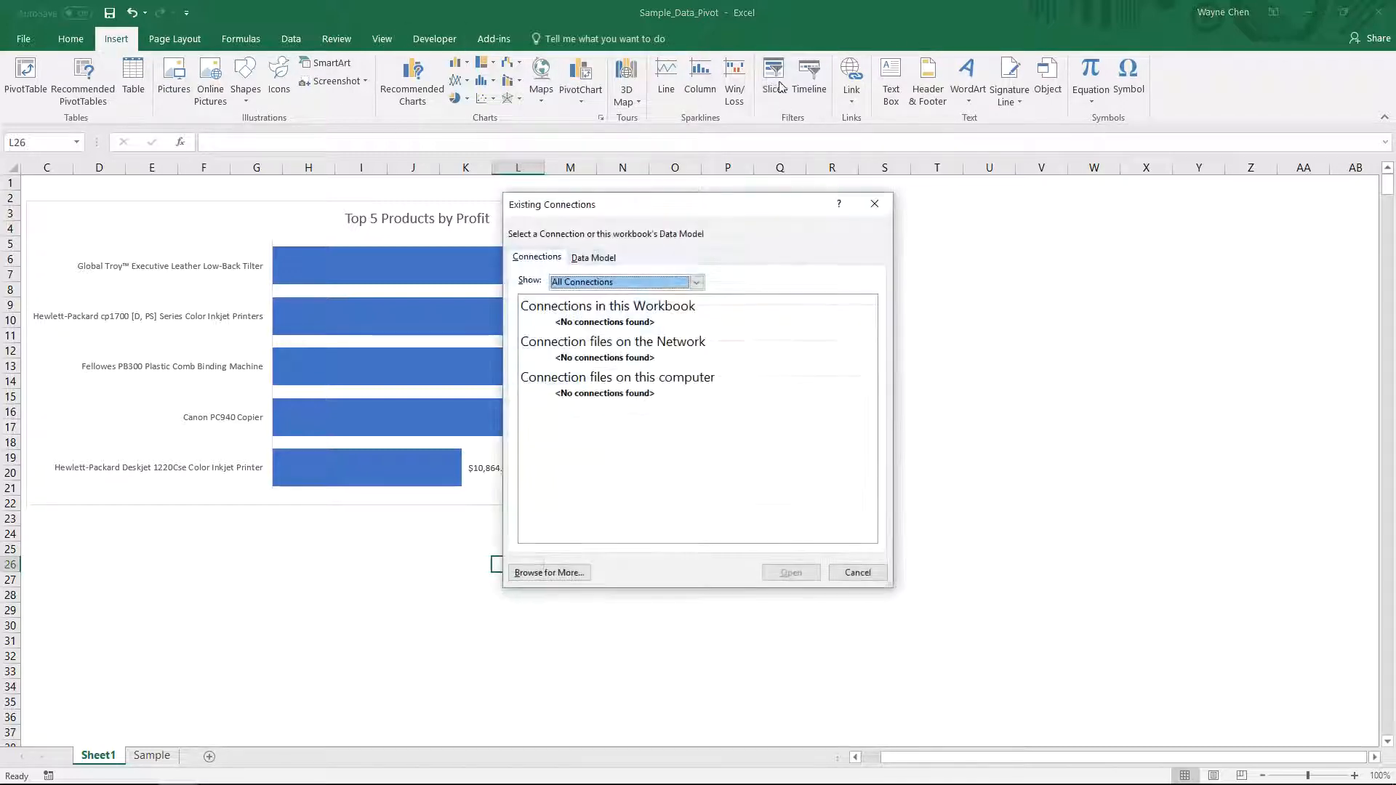
{"action": "left_click", "coordinate": [857, 574]}
- Insert a Product Category slicer for the chart and place it below the chart
{"action": "left_click", "coordinate": [600, 432]}
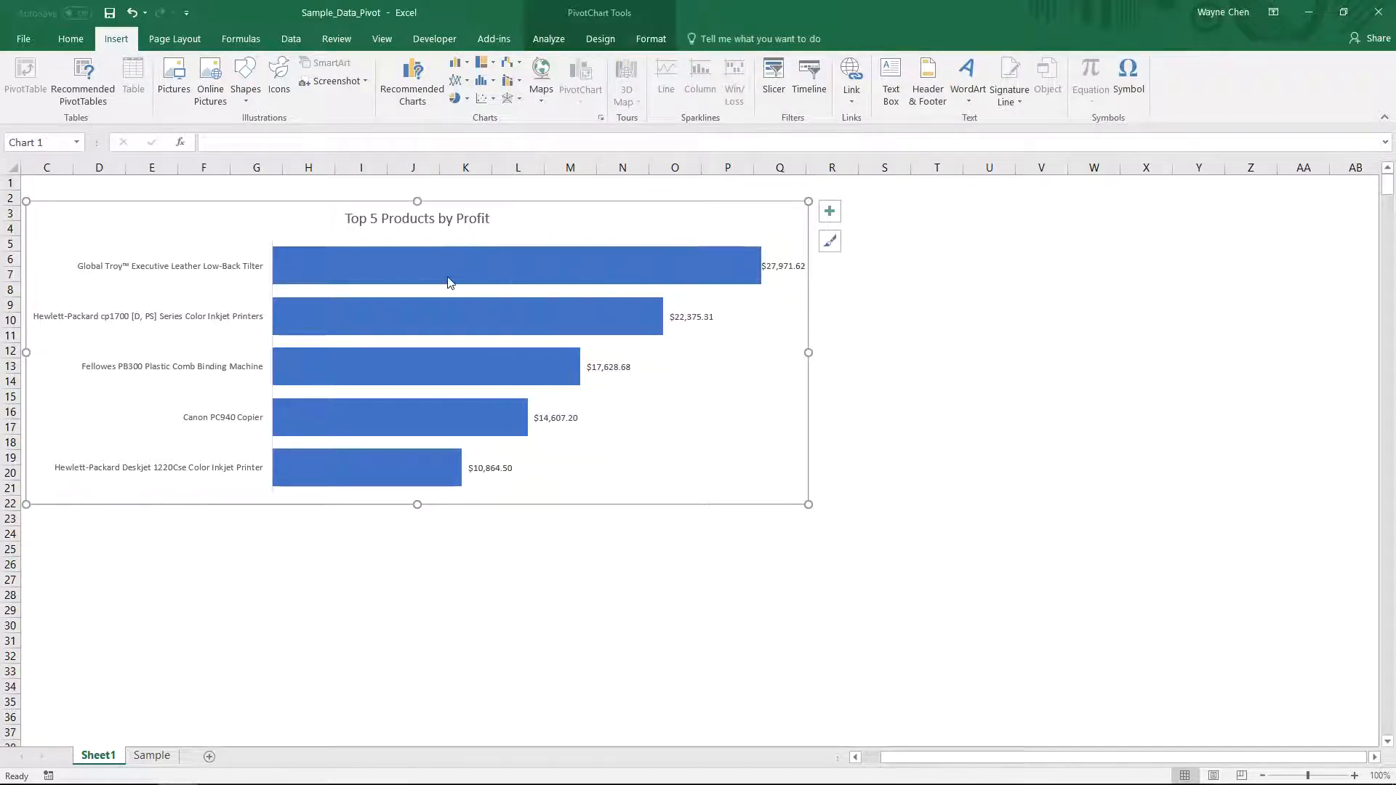
{"action": "left_click", "coordinate": [773, 73]}
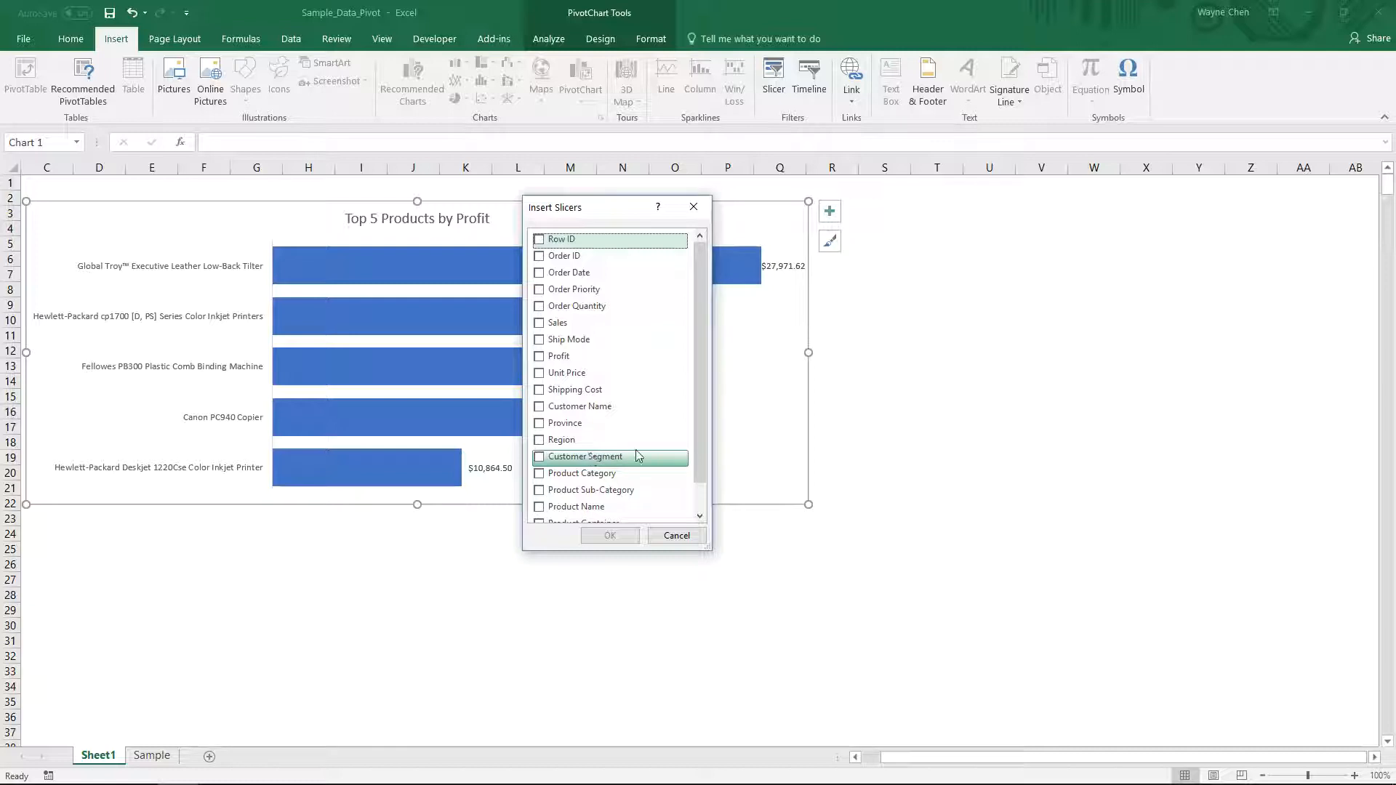
{"action": "left_click", "coordinate": [540, 474]}
{"action": "left_click", "coordinate": [609, 535]}
{"action": "left_click_drag", "start_coordinate": [699, 379], "coordinate": [101, 530]}
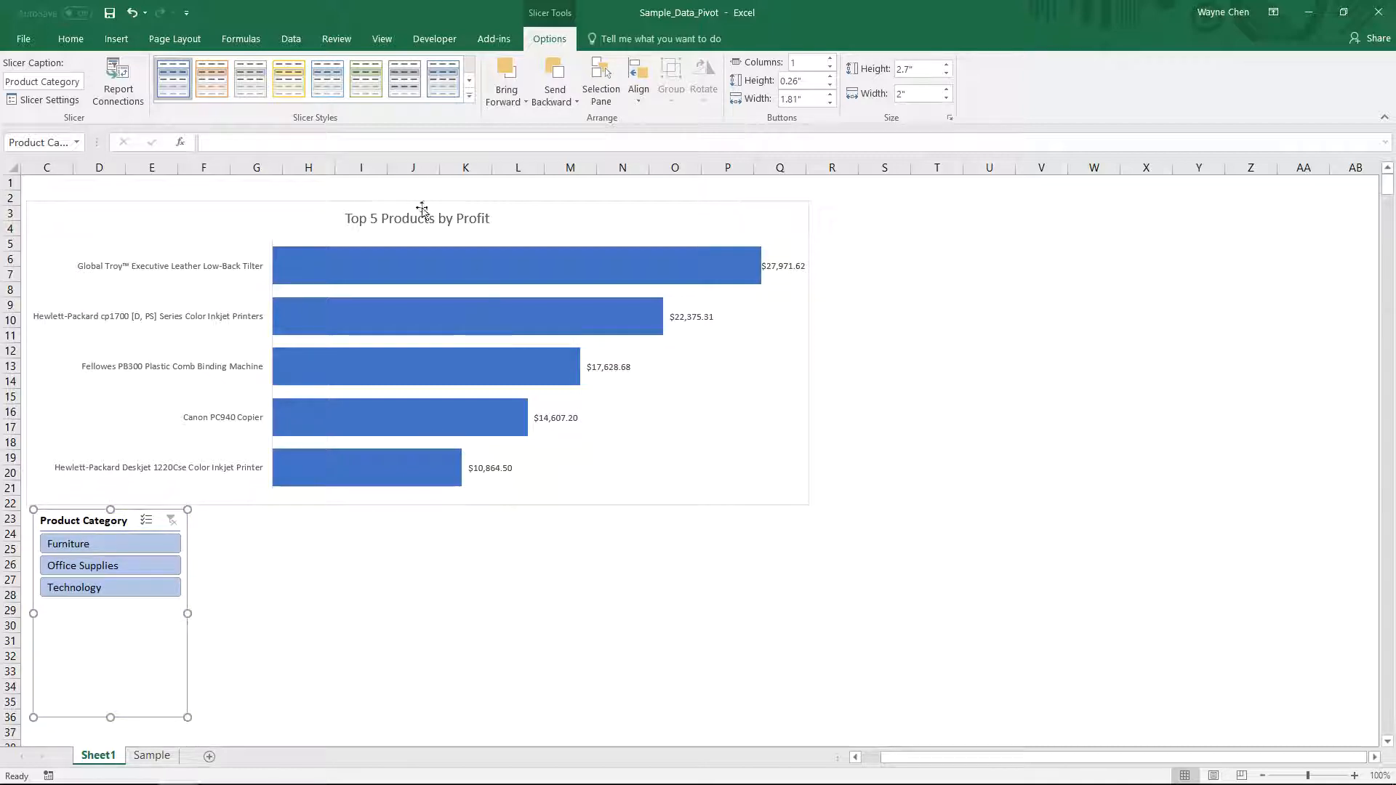
- Delete worksheet row 2 and shorten the Product Category slicer to fit its three items
{"action": "right_click", "coordinate": [11, 197]}
{"action": "left_click", "coordinate": [50, 331]}
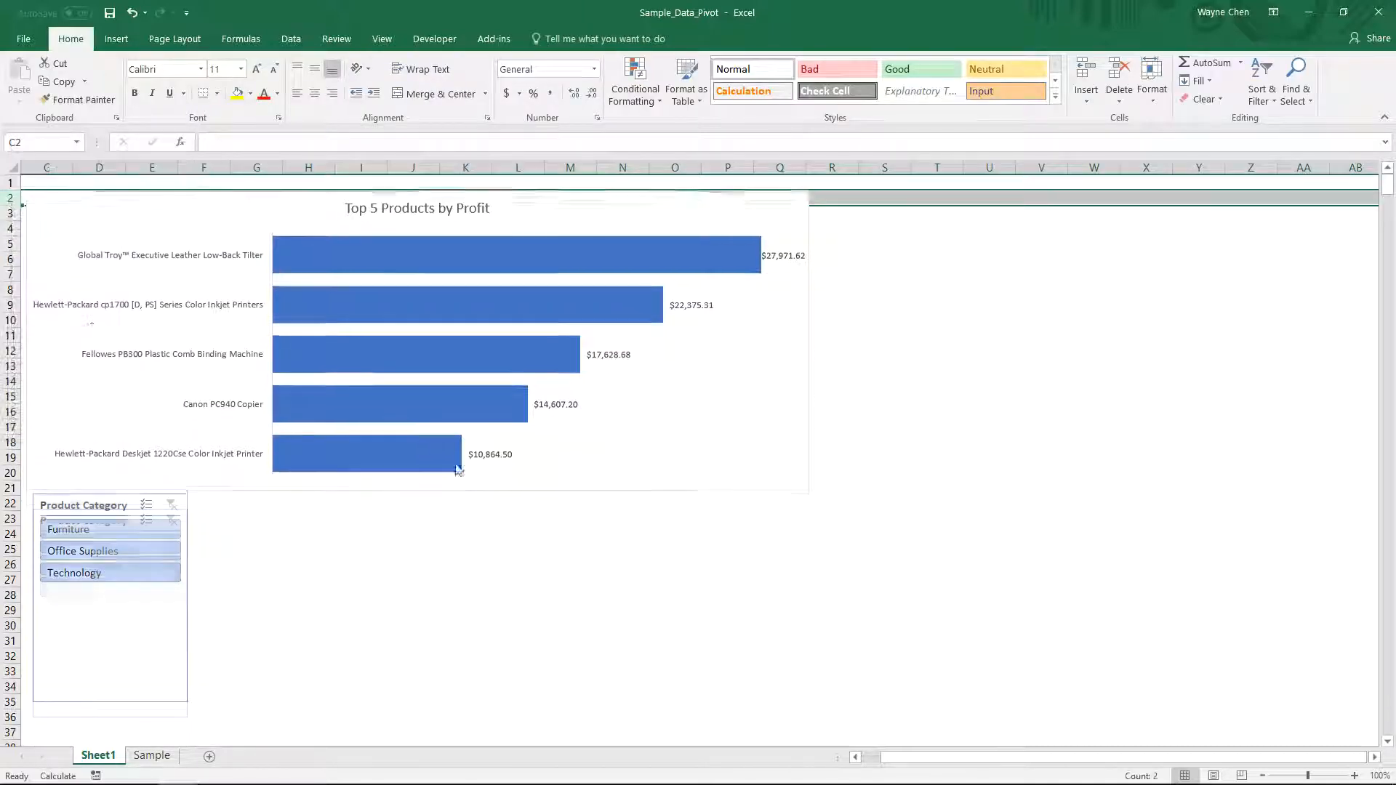
{"action": "left_click", "coordinate": [142, 676]}
{"action": "left_click_drag", "start_coordinate": [109, 647], "coordinate": [109, 600]}
- Fill the chart bars with Blue, Accent 1, Lighter 60%
{"action": "left_click", "coordinate": [398, 452]}
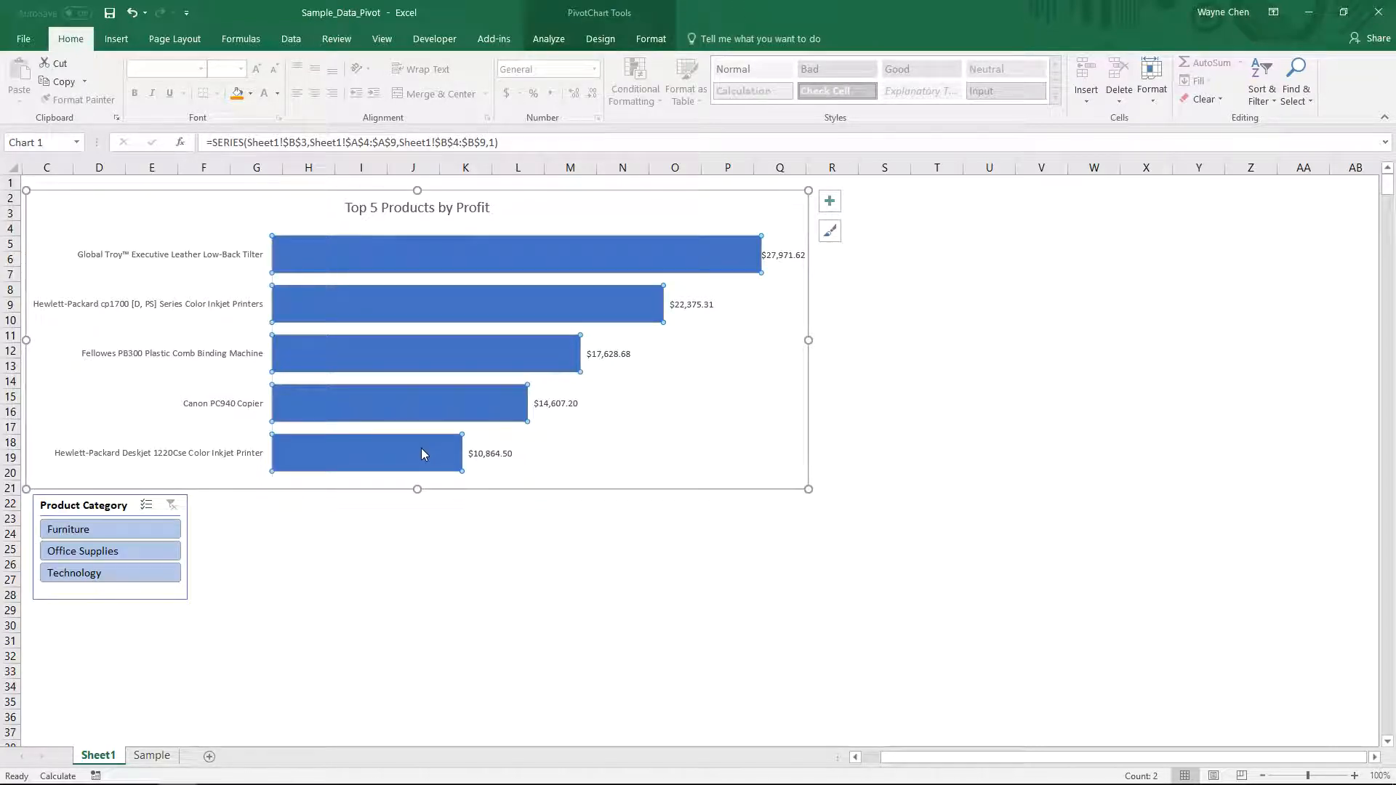
{"action": "left_click", "coordinate": [250, 93]}
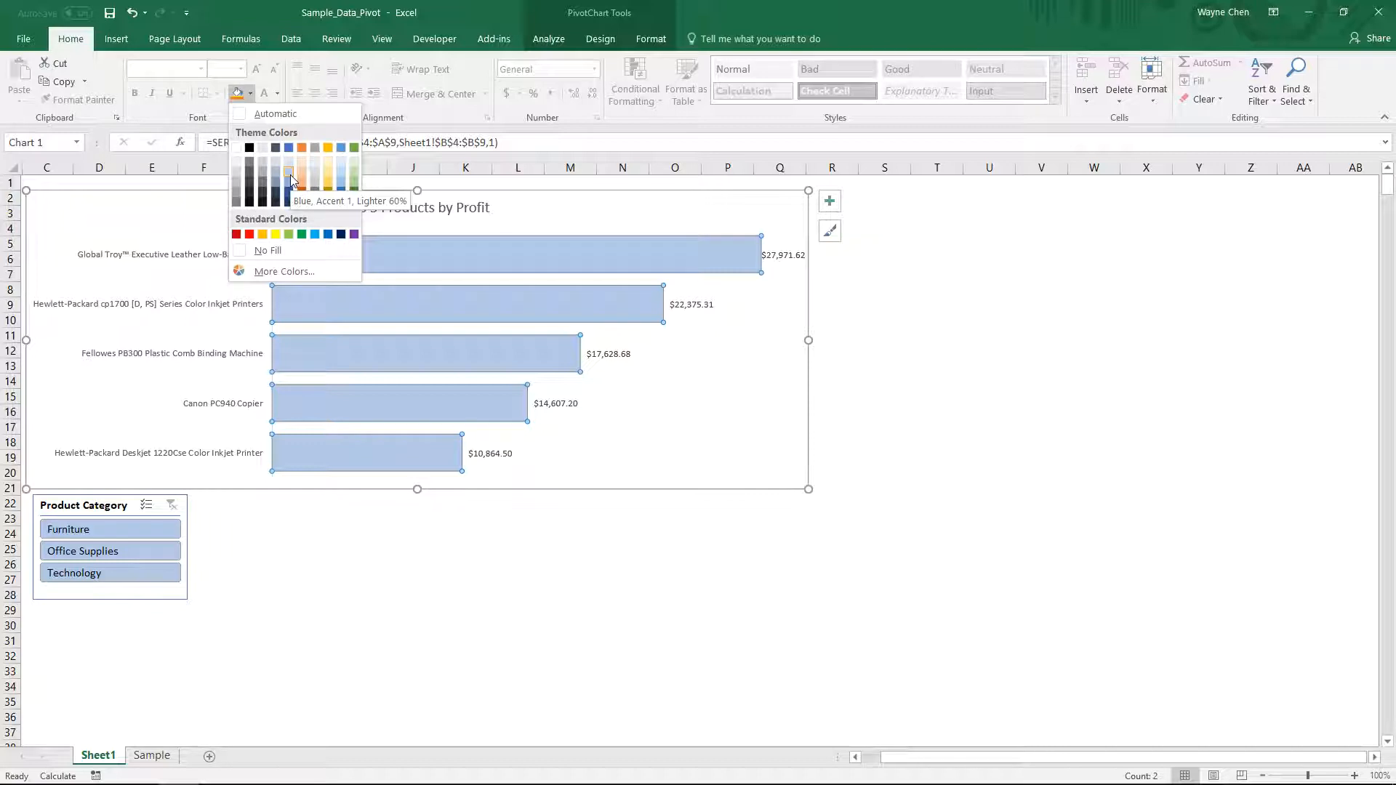
{"action": "left_click", "coordinate": [290, 175]}
- Make the data labels and the product name axis labels bold
{"action": "left_click", "coordinate": [557, 402]}
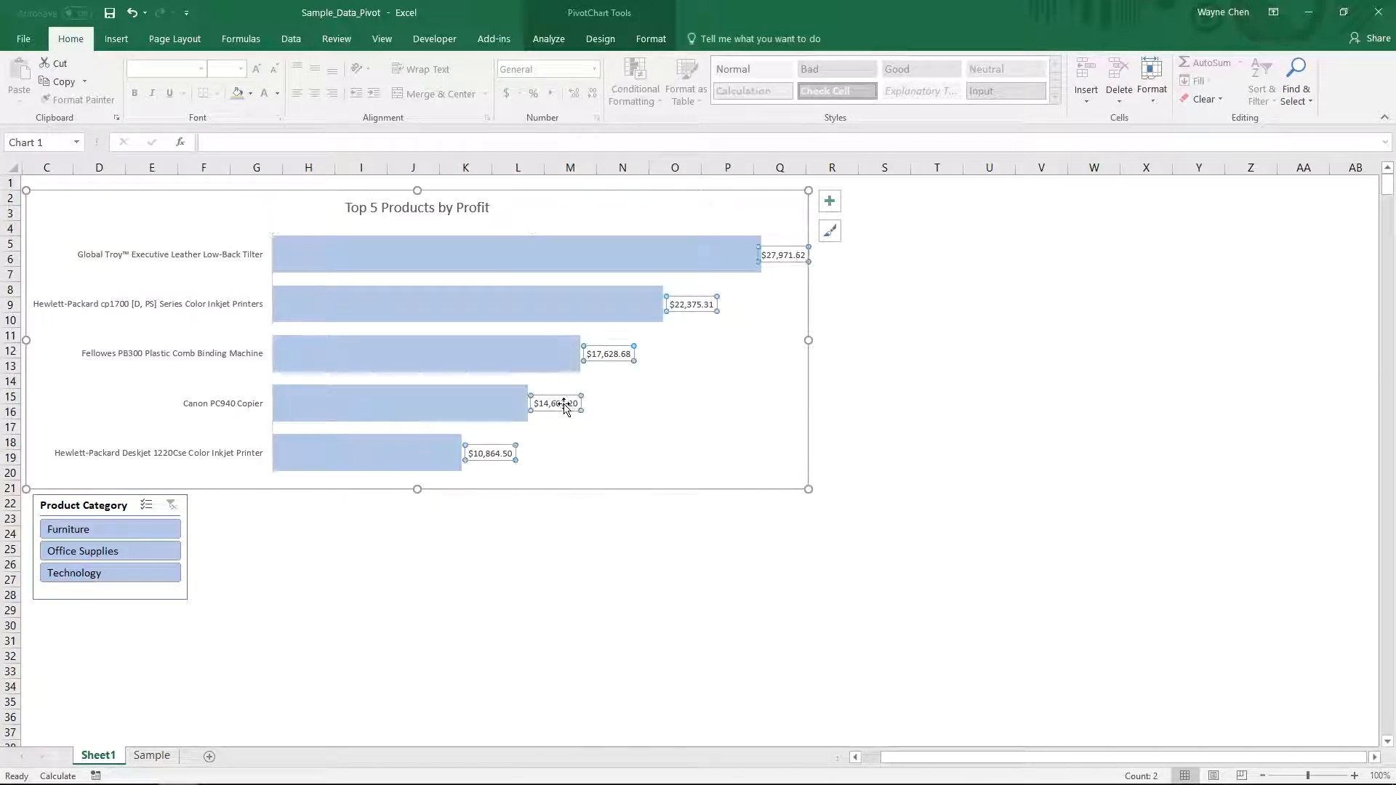
{"action": "key", "text": "ctrl+b"}
{"action": "left_click", "coordinate": [235, 364]}
{"action": "key", "text": "ctrl+b"}
{"action": "left_click", "coordinate": [413, 564]}
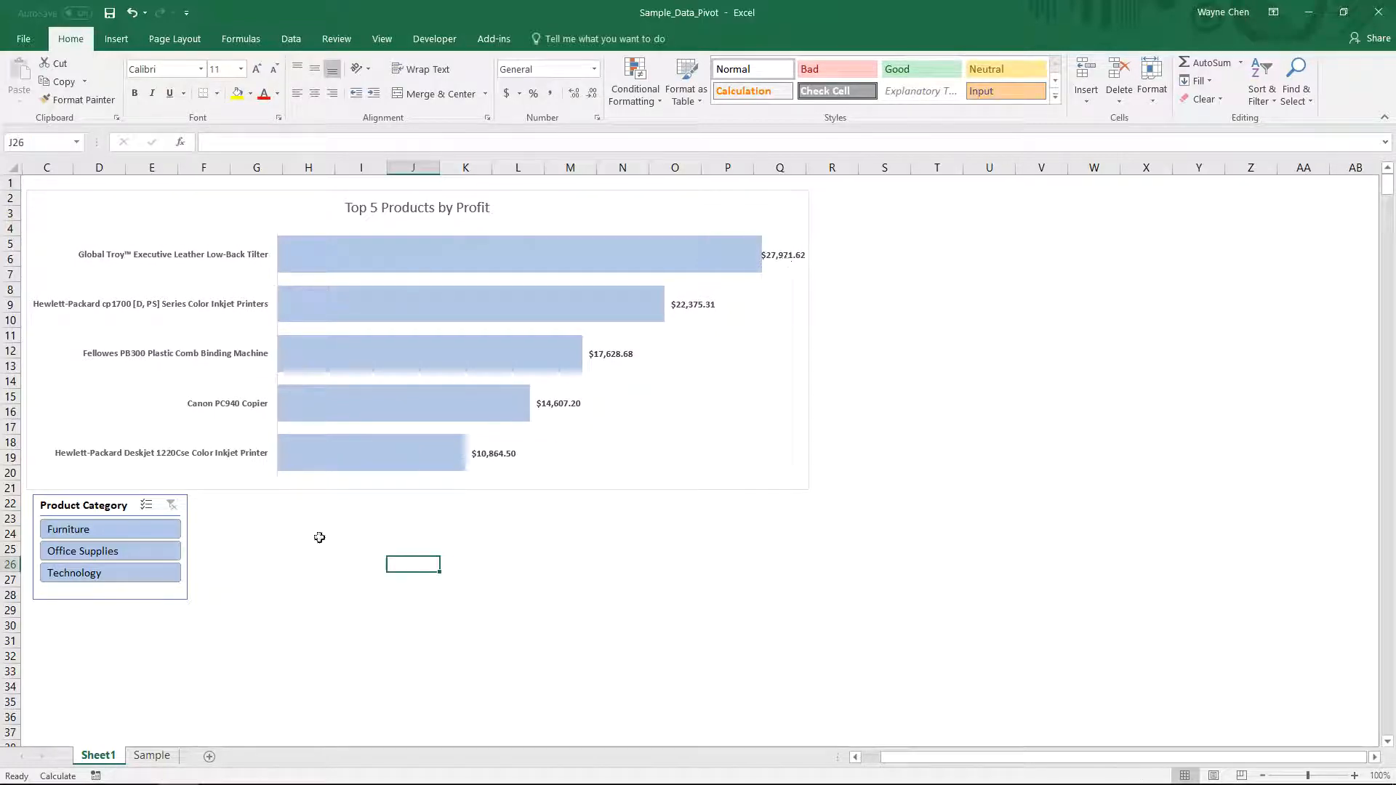
- Test the slicer by filtering each product category in turn, then clear the slicer filter
{"action": "left_click", "coordinate": [124, 530]}
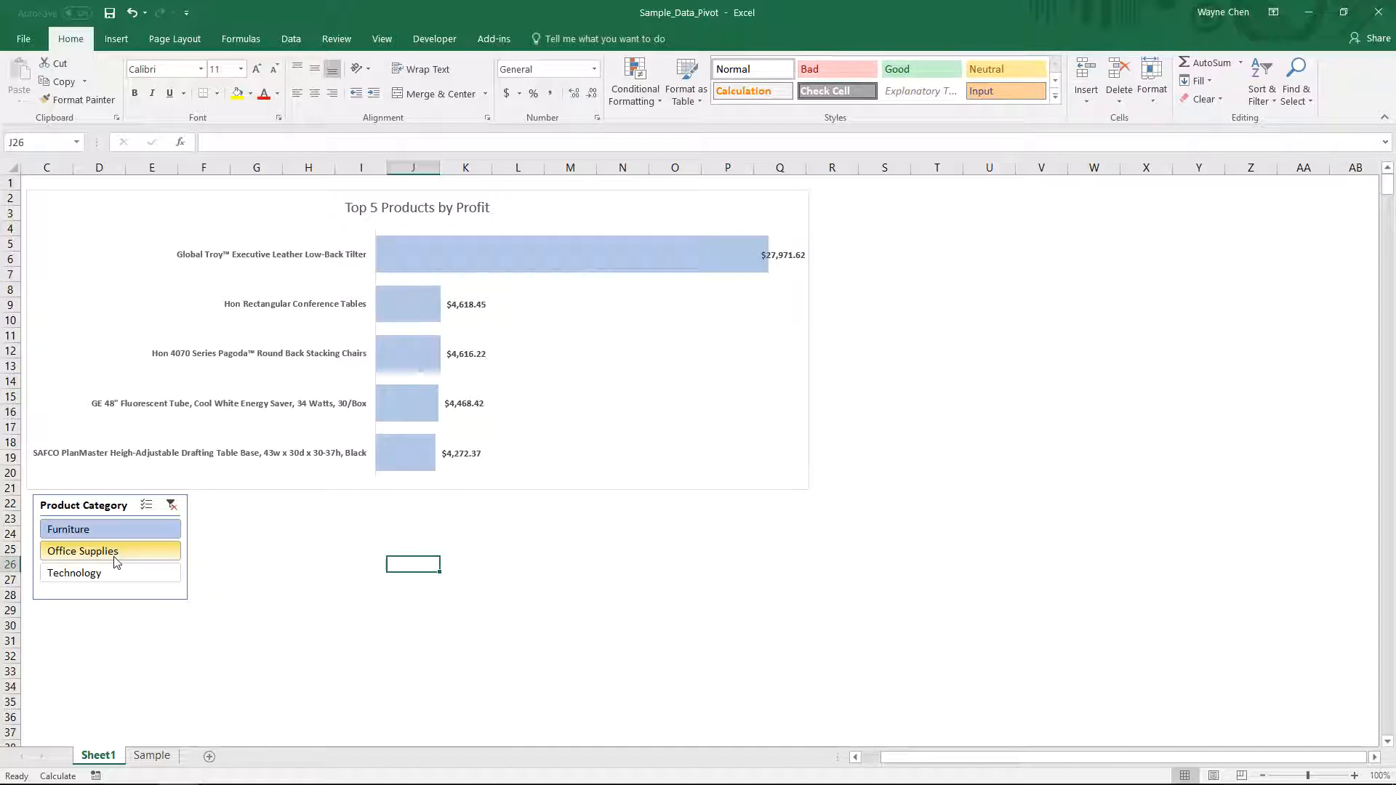
{"action": "left_click", "coordinate": [114, 554]}
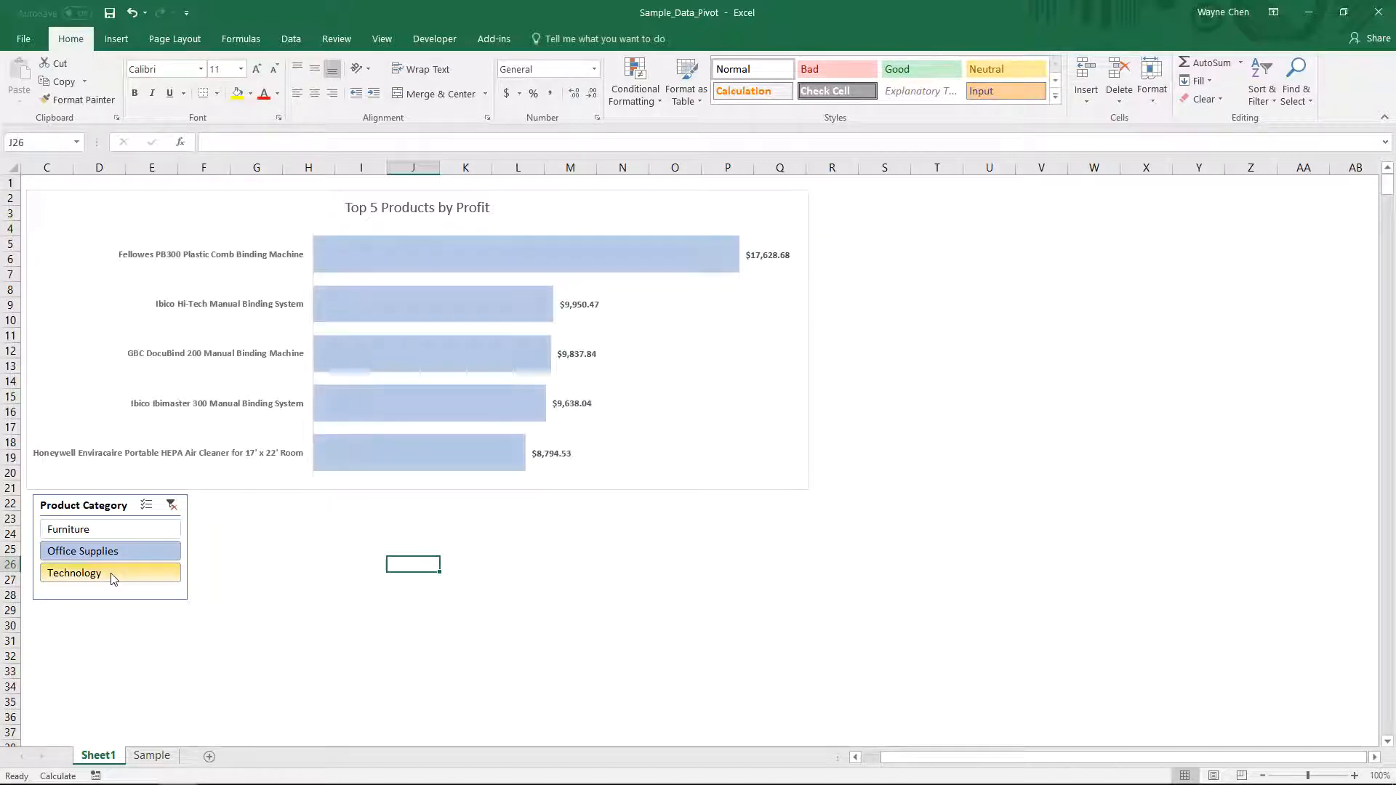
{"action": "left_click", "coordinate": [112, 573]}
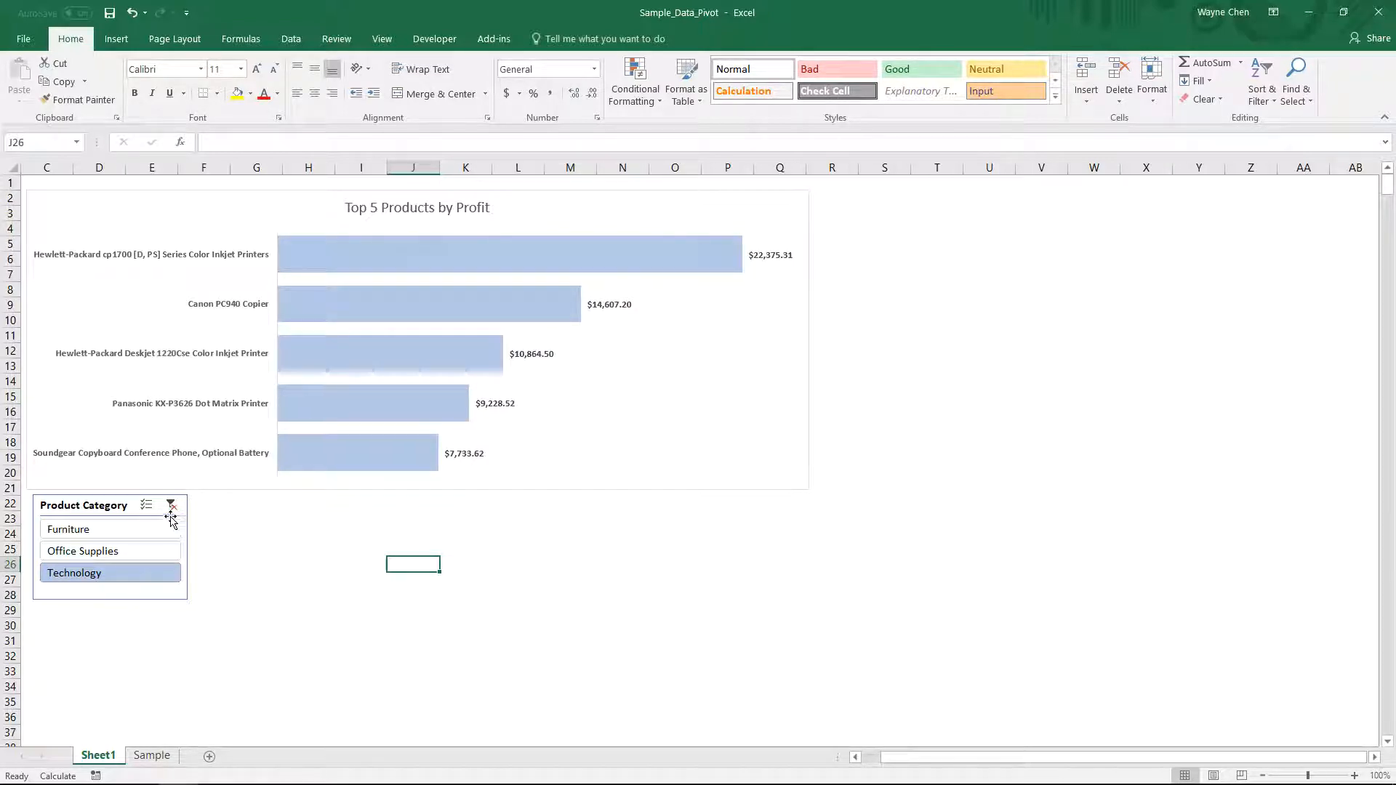
{"action": "left_click", "coordinate": [246, 507]}
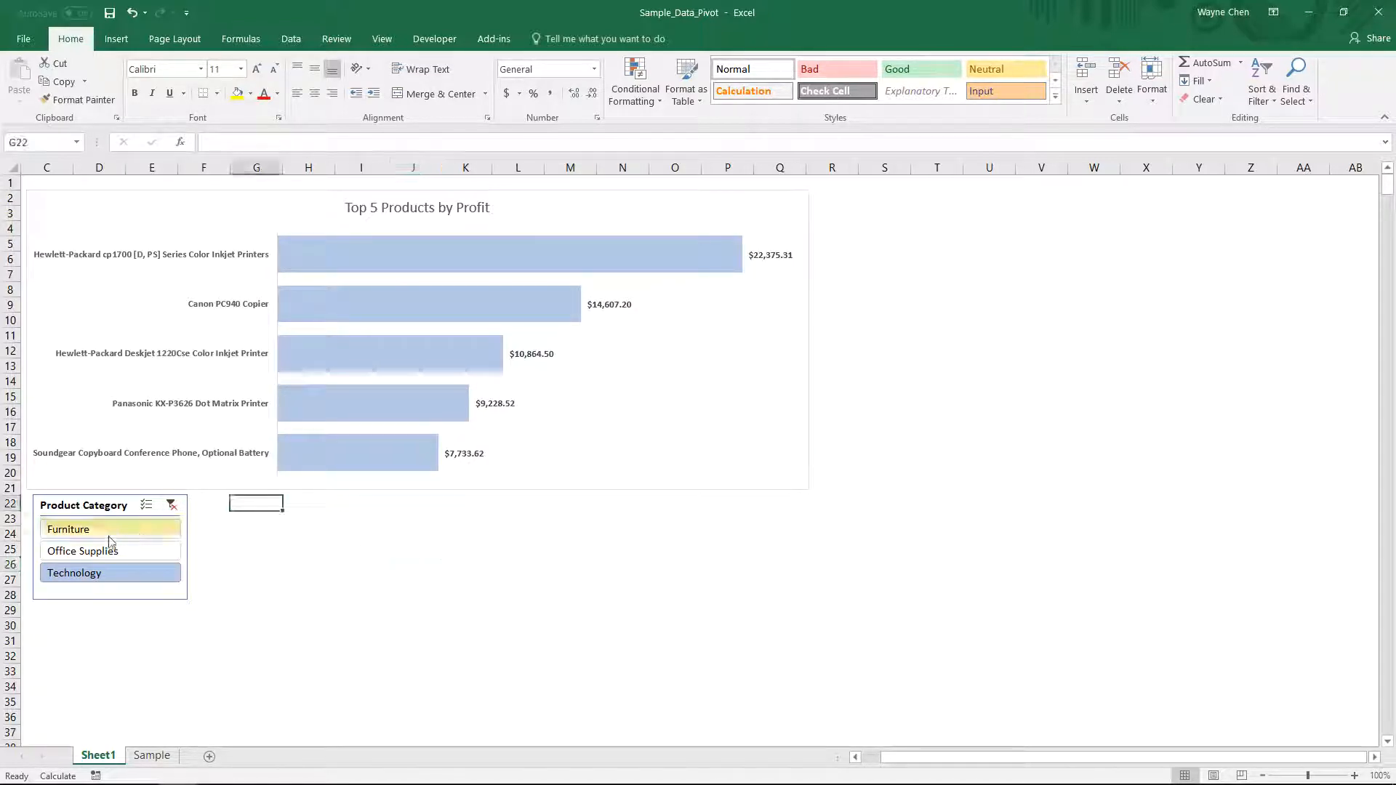
{"action": "left_click", "coordinate": [173, 505]}
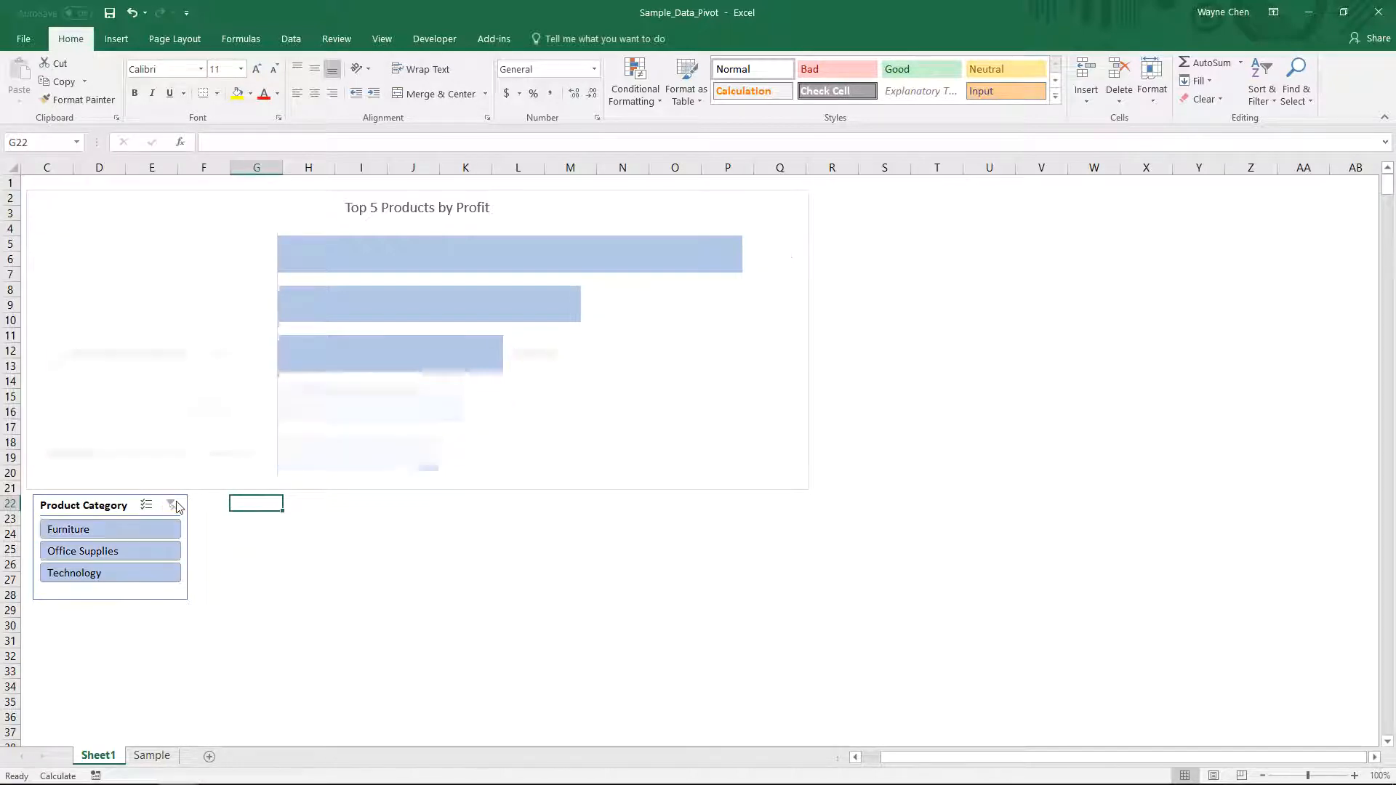
- Create a new PivotTable from the Sample data, placed on the existing Sheet1 at cell G22
{"action": "left_click", "coordinate": [152, 756]}
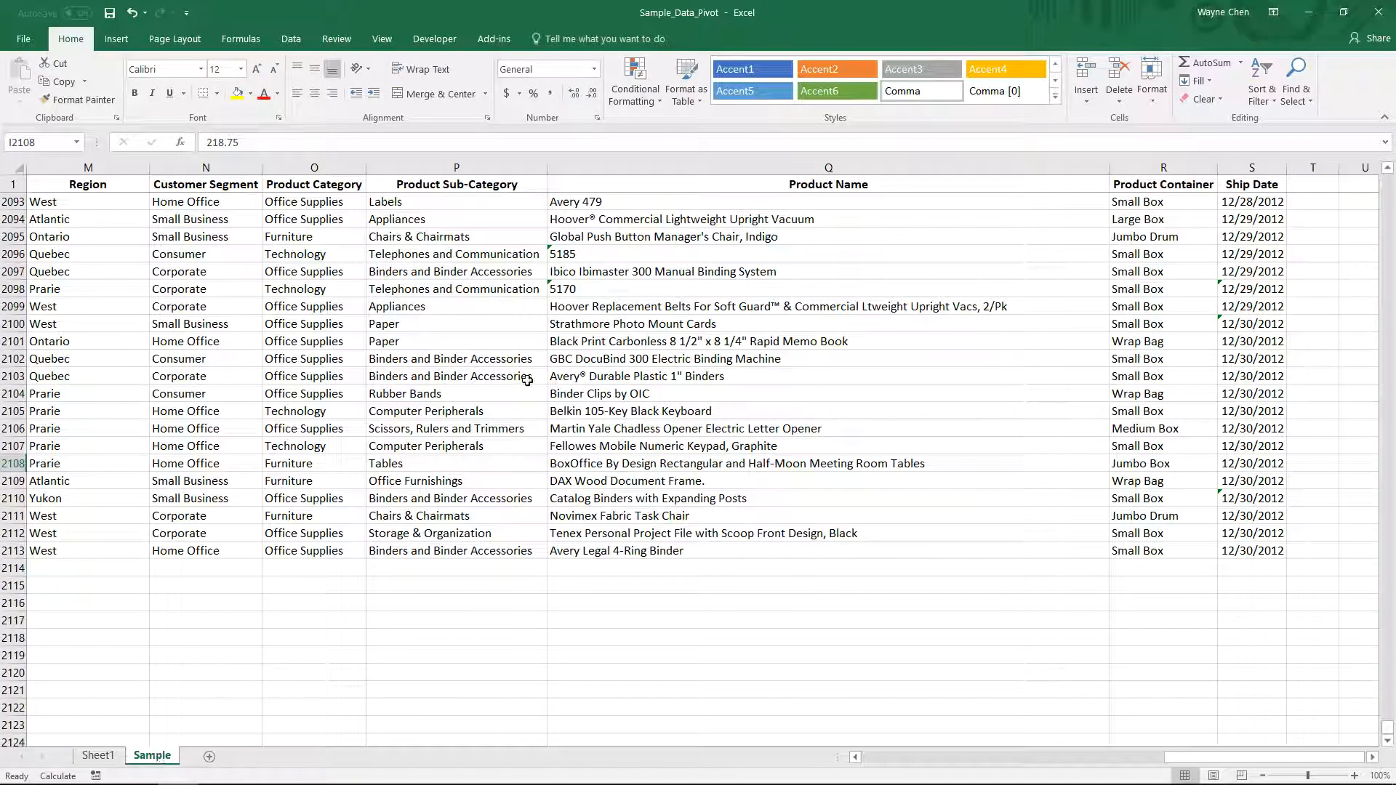
{"action": "left_click", "coordinate": [116, 38]}
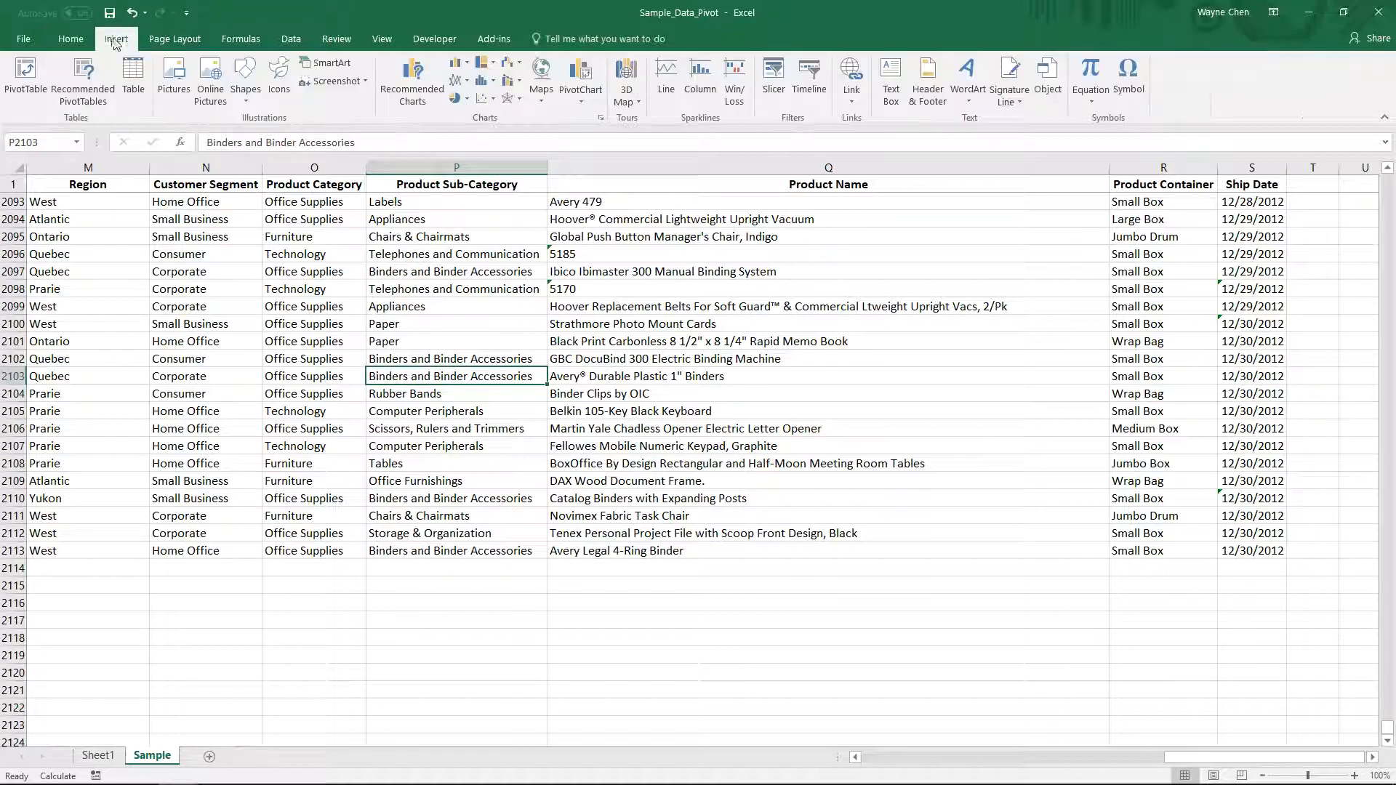
{"action": "left_click", "coordinate": [26, 77]}
{"action": "left_click", "coordinate": [462, 395]}
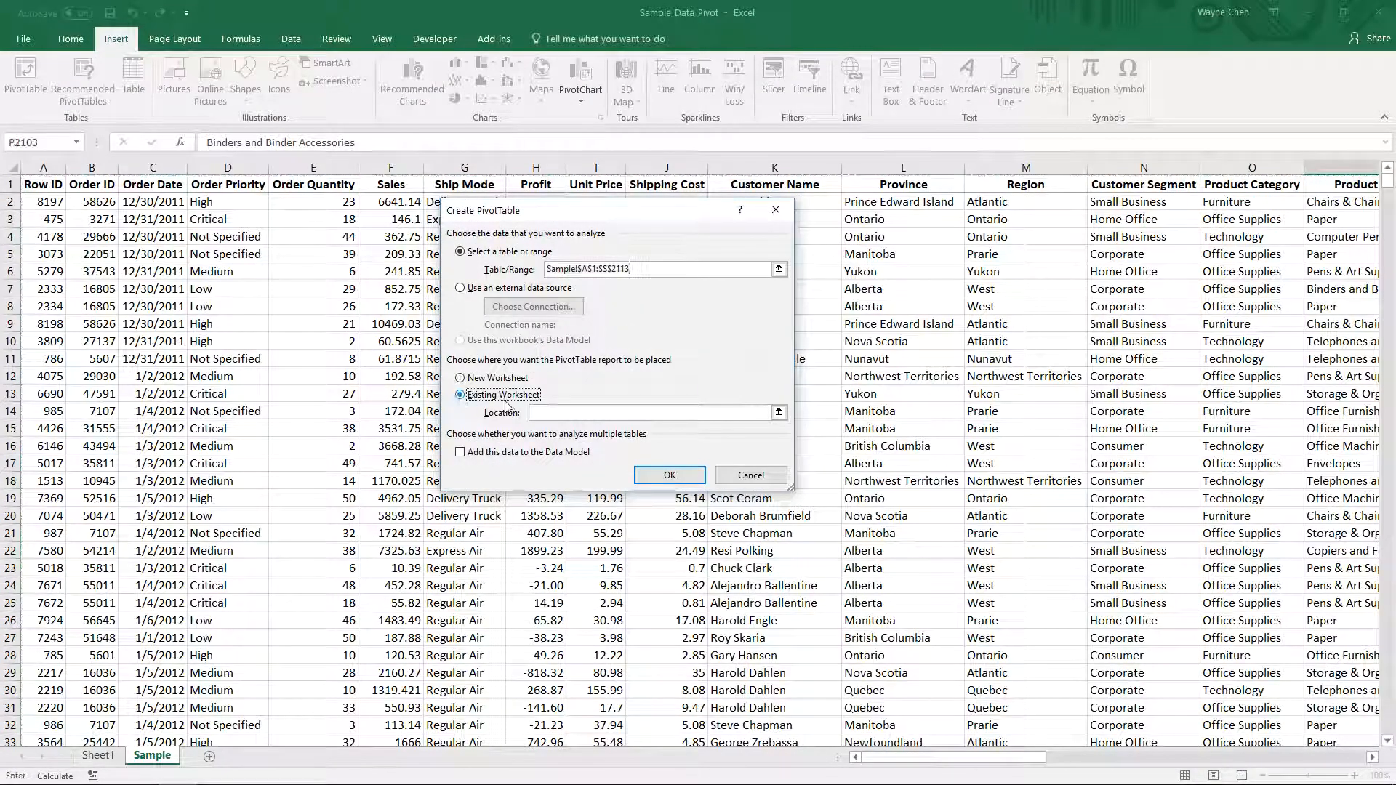
{"action": "left_click", "coordinate": [779, 414]}
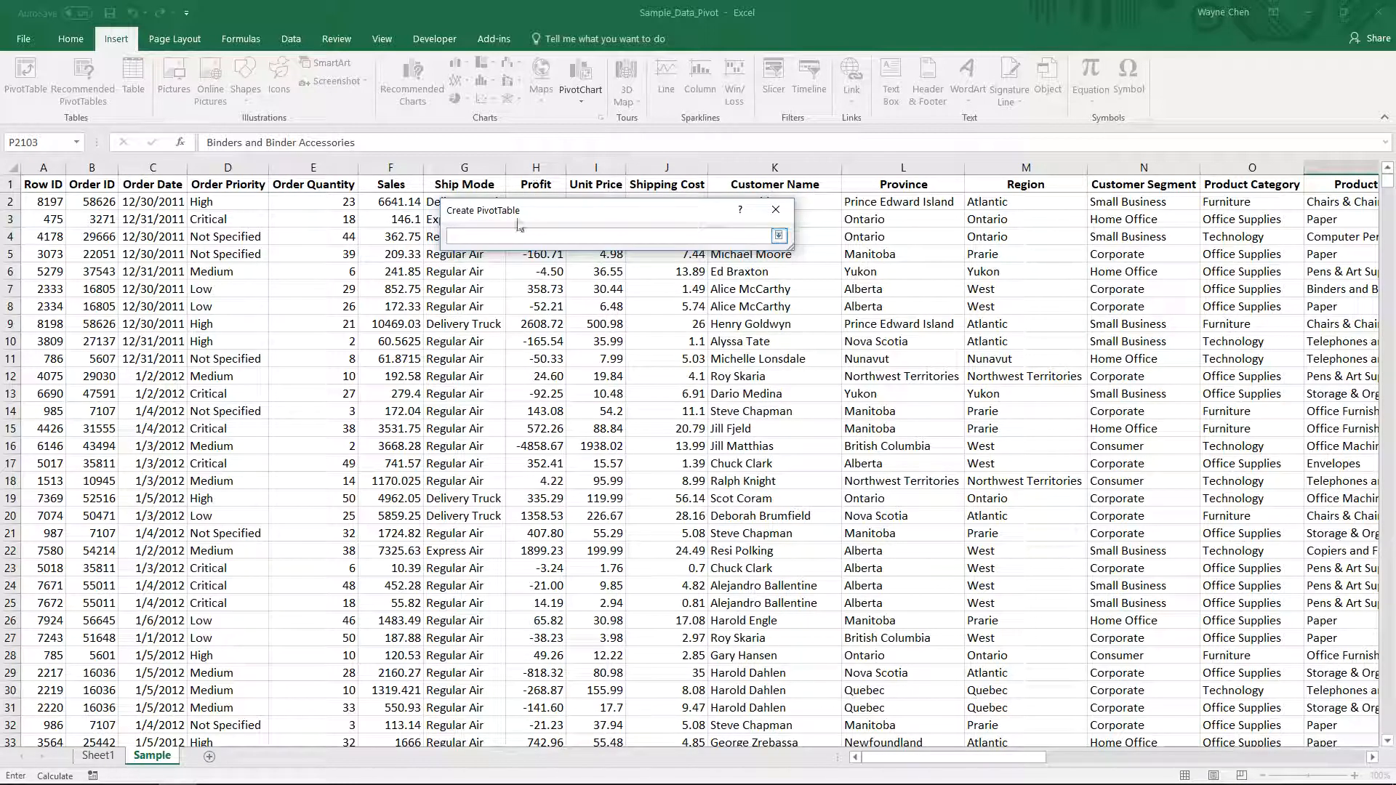
{"action": "left_click_drag", "start_coordinate": [519, 226], "coordinate": [253, 279]}
{"action": "left_click", "coordinate": [108, 759]}
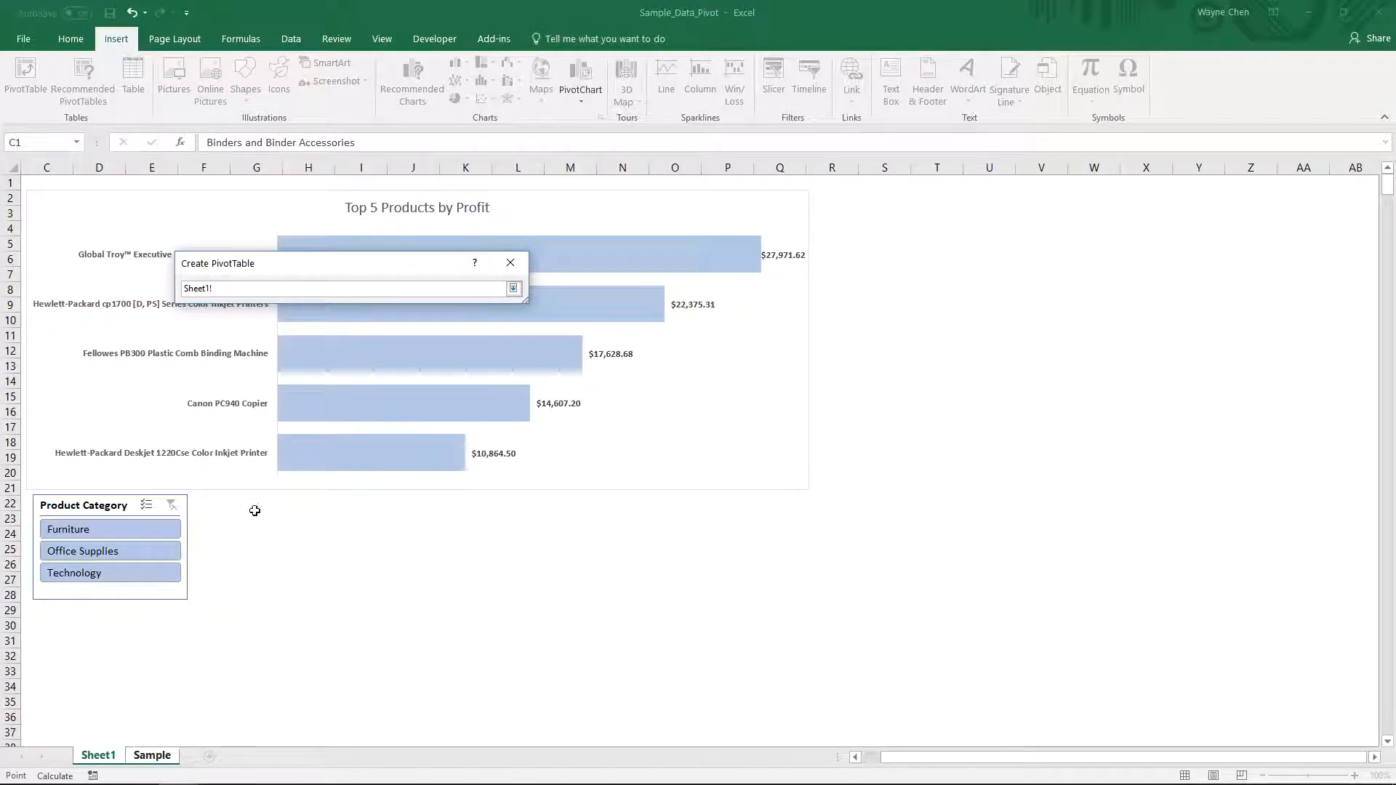
{"action": "left_click", "coordinate": [227, 504]}
{"action": "left_click", "coordinate": [263, 503]}
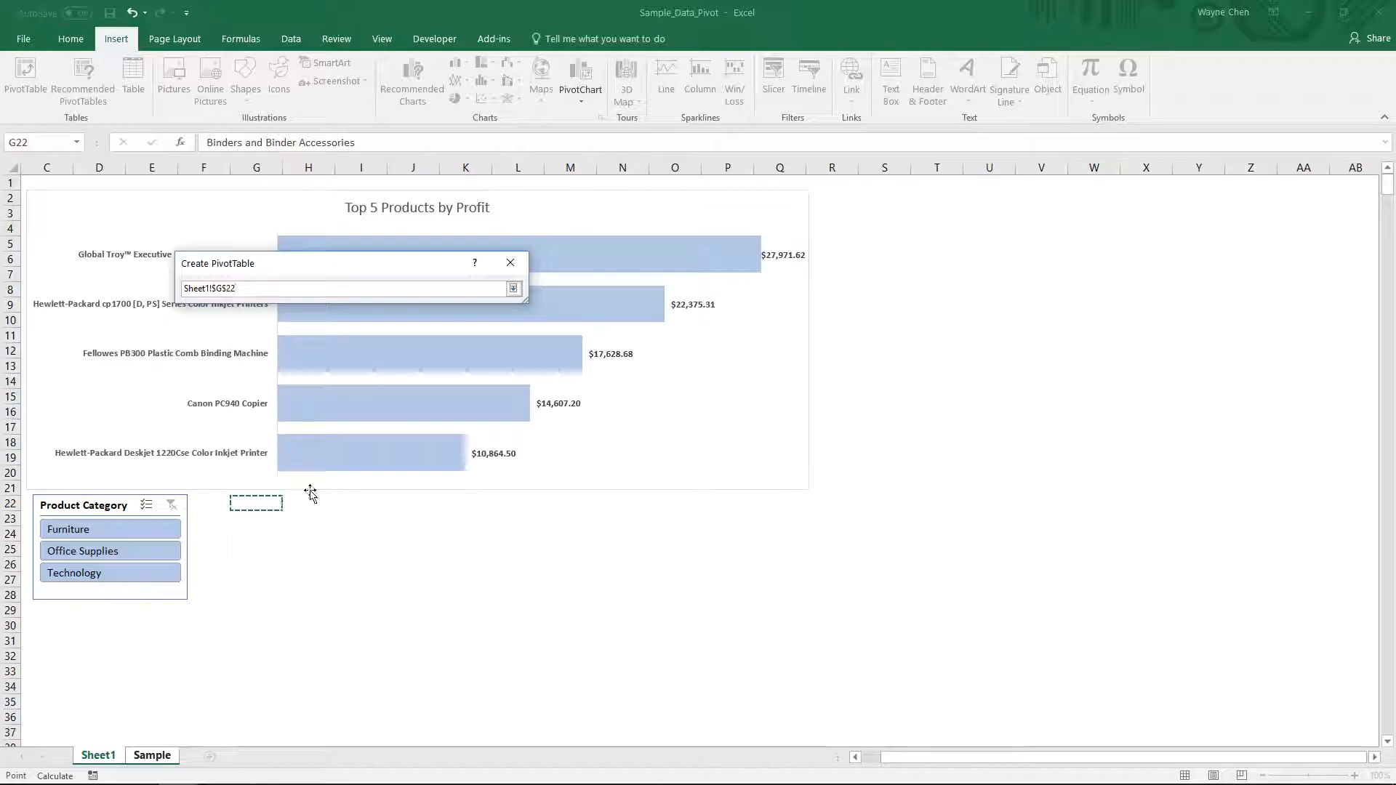
{"action": "key", "text": "Return"}
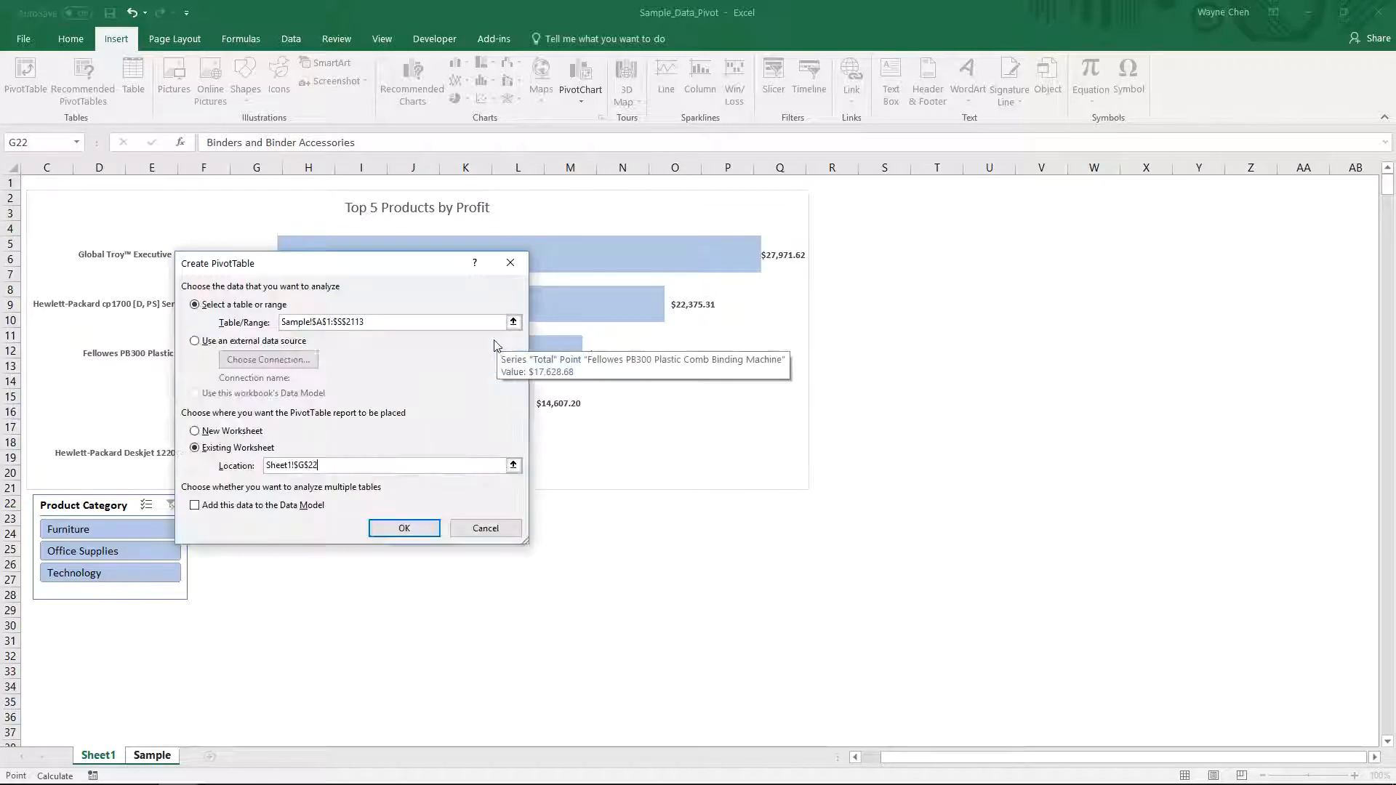
{"action": "left_click", "coordinate": [404, 529]}
- Add the Profit field to the new PivotTable's values
{"action": "scroll", "coordinate": [325, 539], "scroll_direction": "down", "scroll_amount": 5}
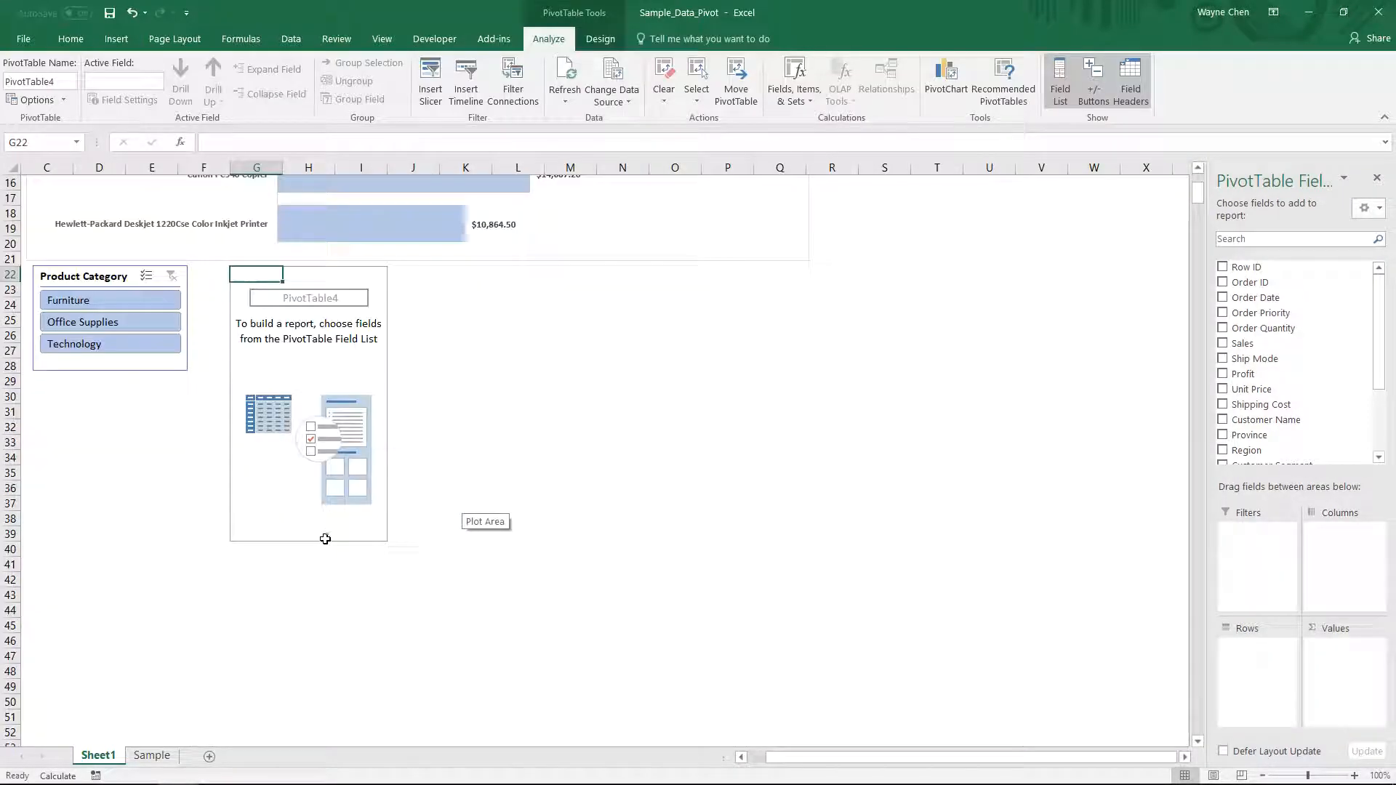
{"action": "scroll", "coordinate": [325, 539], "scroll_direction": "up", "scroll_amount": 5}
{"action": "left_click_drag", "start_coordinate": [248, 505], "coordinate": [387, 751]}
{"action": "left_click", "coordinate": [361, 534]}
{"action": "left_click", "coordinate": [564, 581]}
{"action": "left_click", "coordinate": [359, 477]}
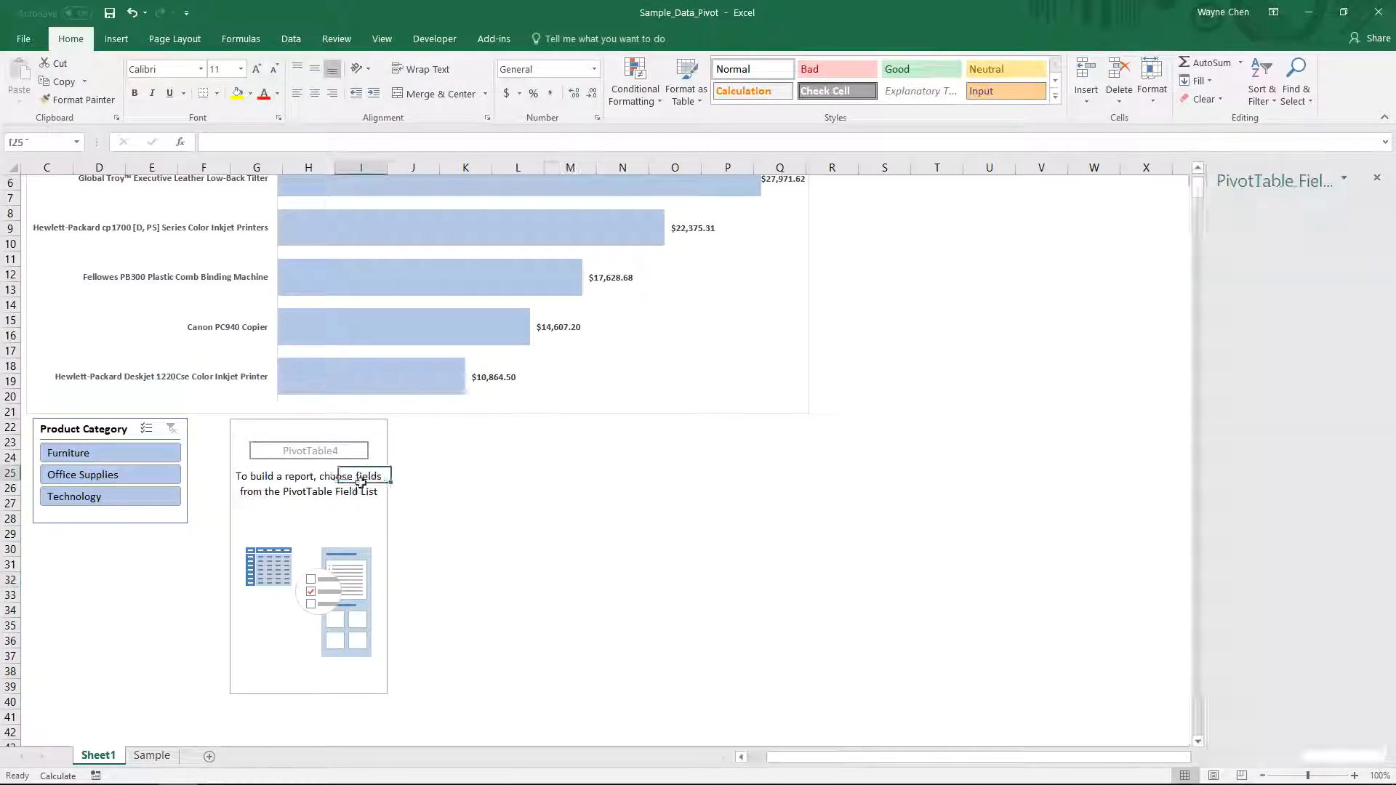
{"action": "left_click_drag", "start_coordinate": [1381, 334], "coordinate": [1381, 390]}
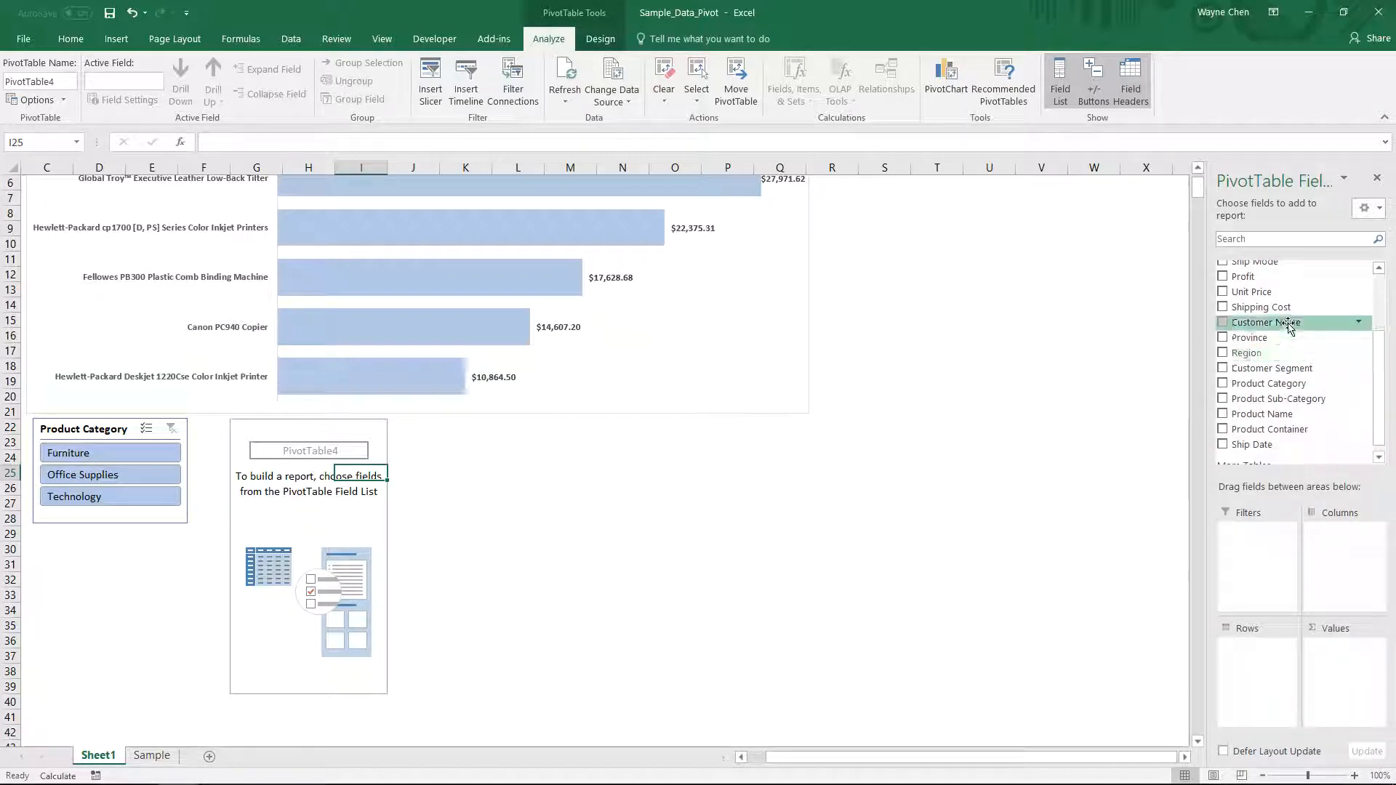
{"action": "left_click_drag", "start_coordinate": [1272, 287], "coordinate": [1376, 665]}
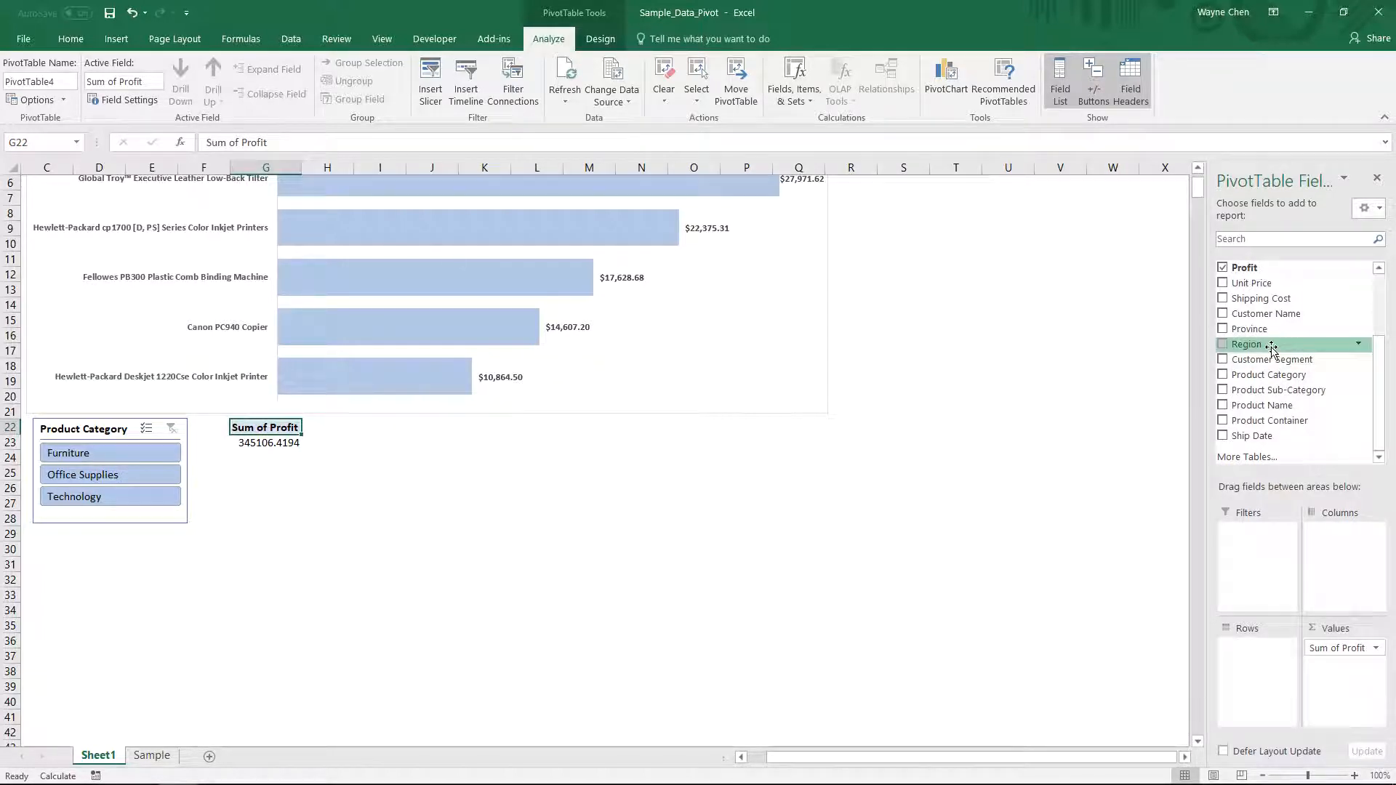
- Add the Region field to the new PivotTable's rows
{"action": "scroll", "coordinate": [334, 282], "scroll_direction": "up", "scroll_amount": 2}
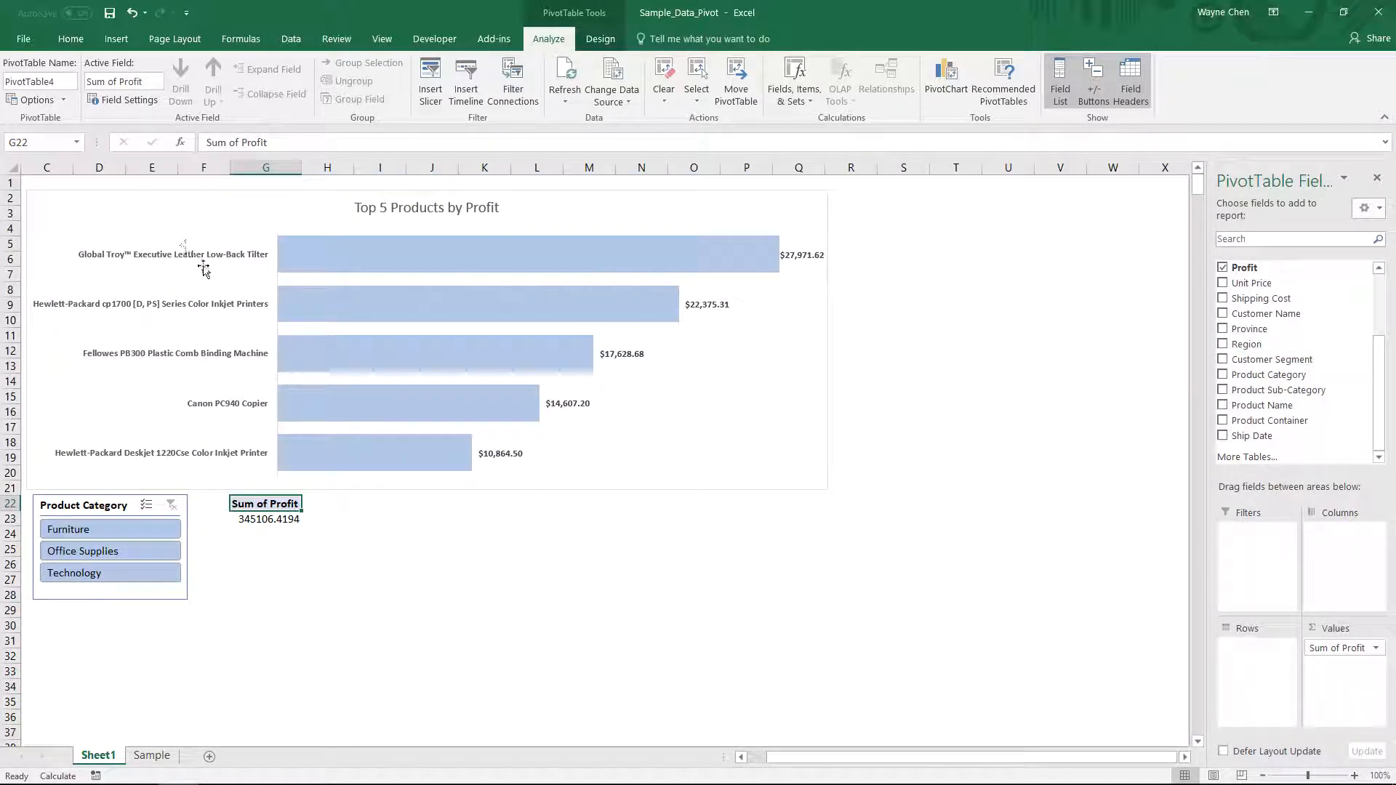
{"action": "left_click_drag", "start_coordinate": [1262, 344], "coordinate": [1265, 642]}
{"action": "left_click", "coordinate": [380, 590]}
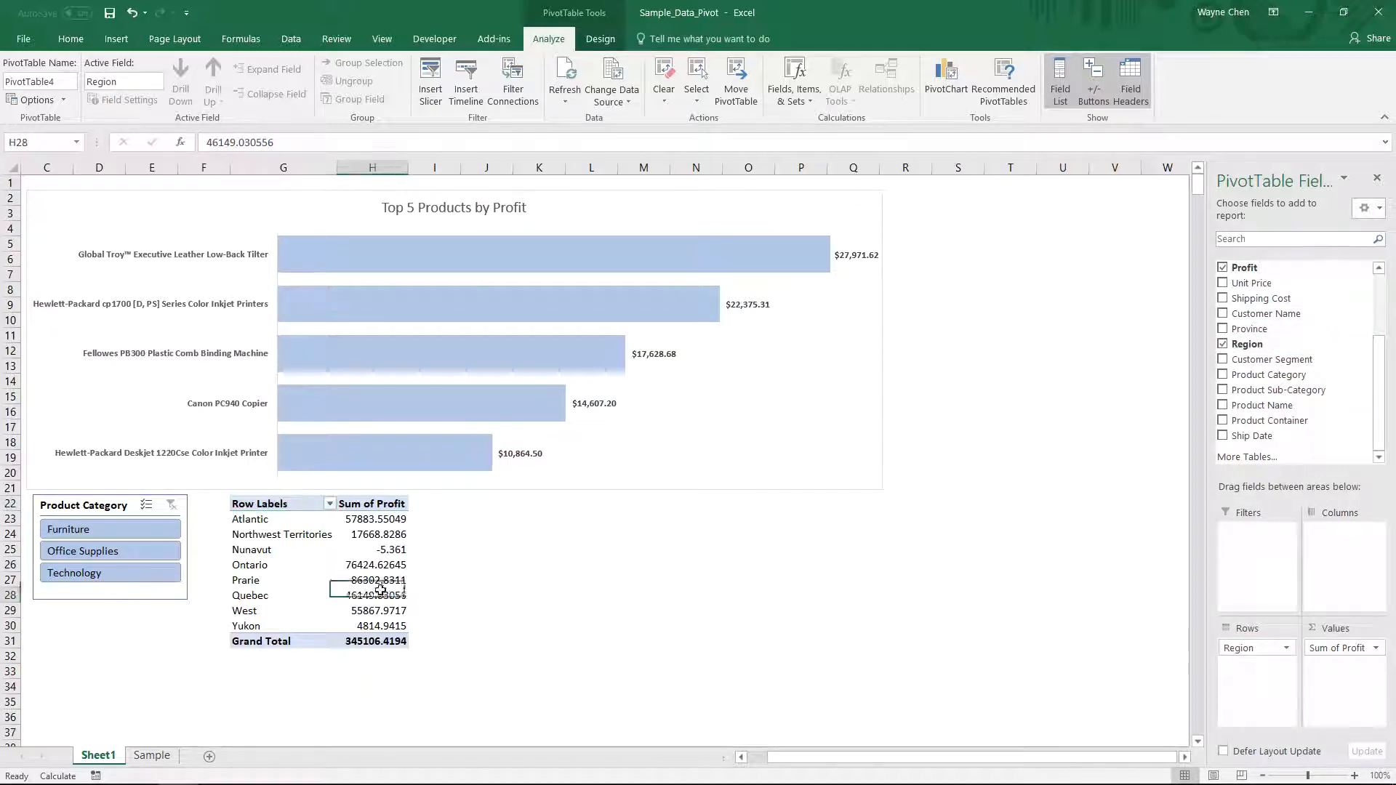
- Rename the new PivotTable as Profit_by_Region
{"action": "left_click_drag", "start_coordinate": [372, 640], "coordinate": [274, 505]}
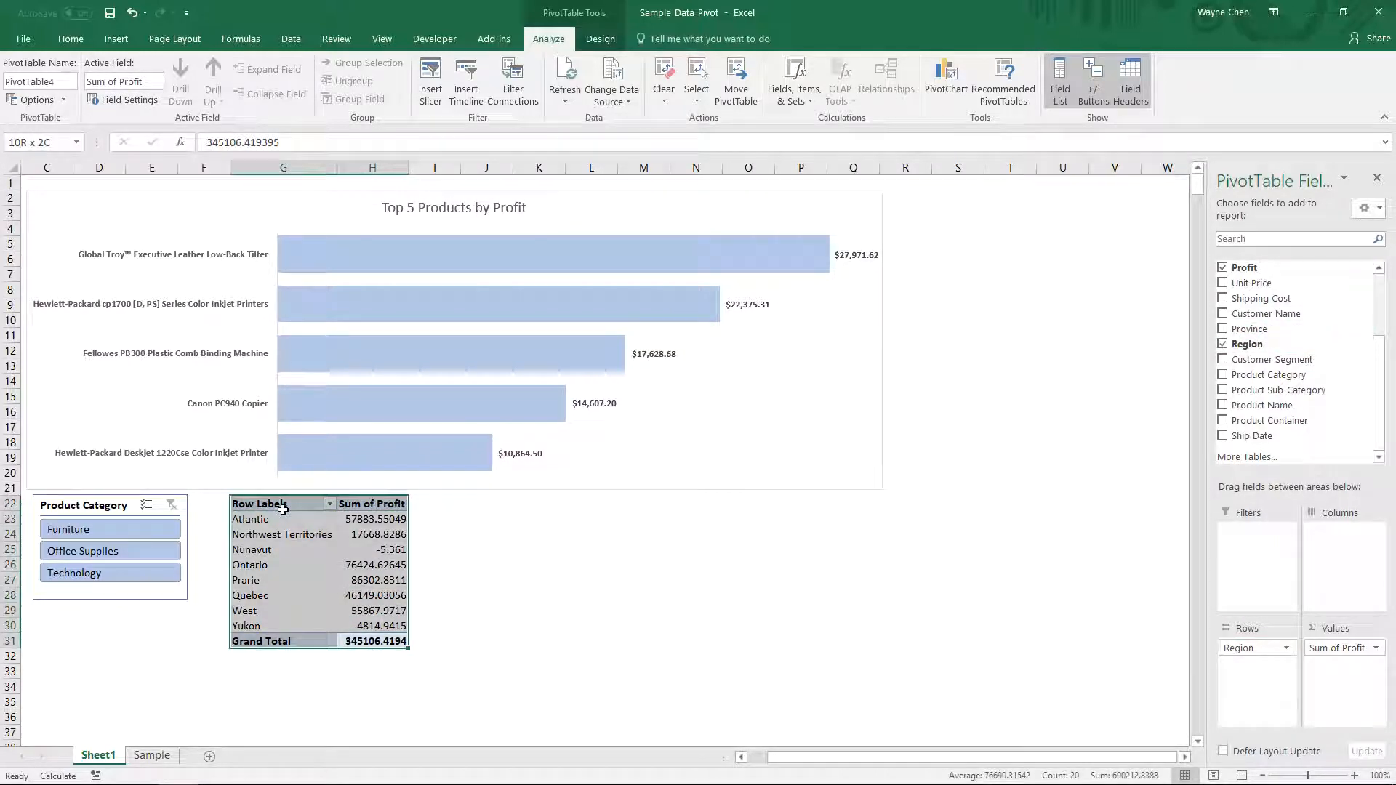
{"action": "left_click", "coordinate": [308, 550]}
{"action": "left_click", "coordinate": [63, 78]}
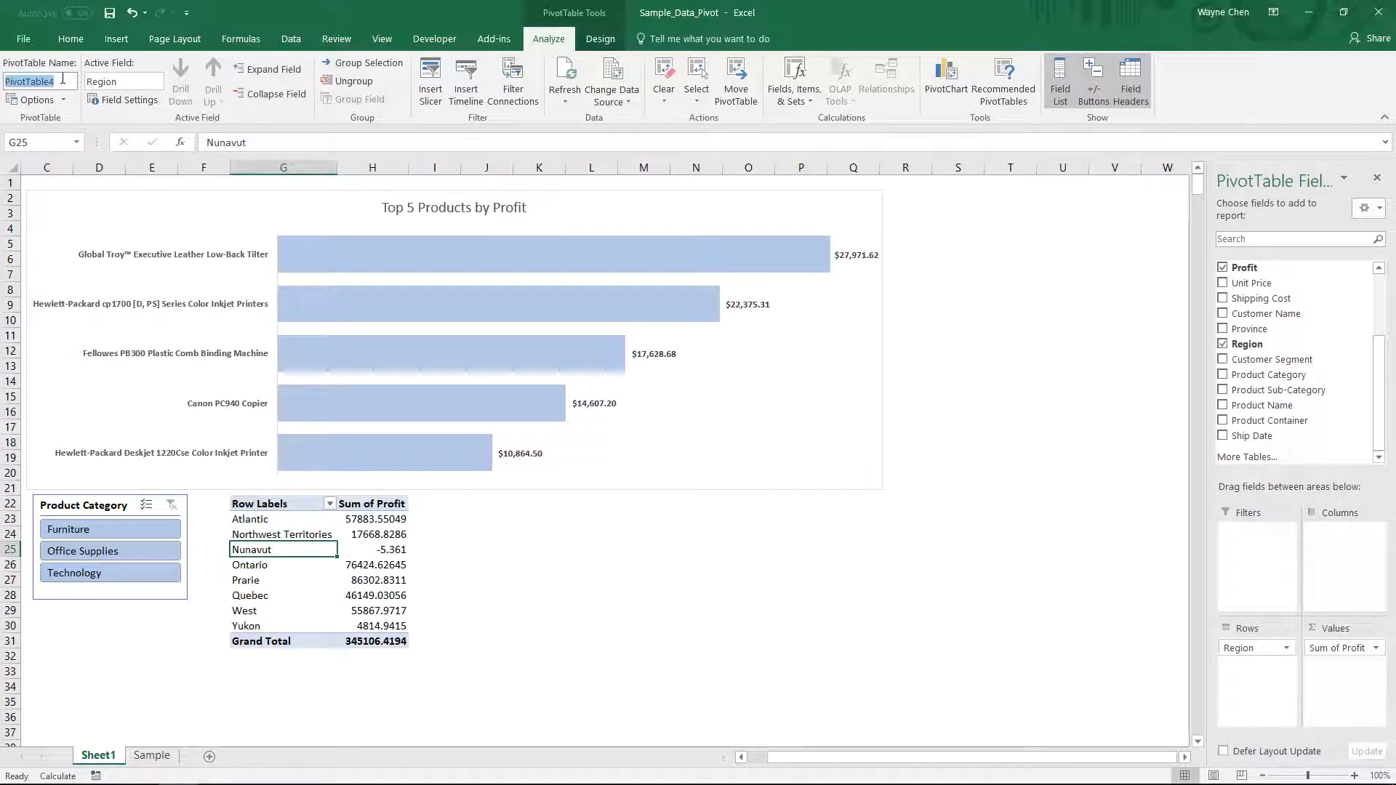
{"action": "type", "text": "Profit_by_Region"}
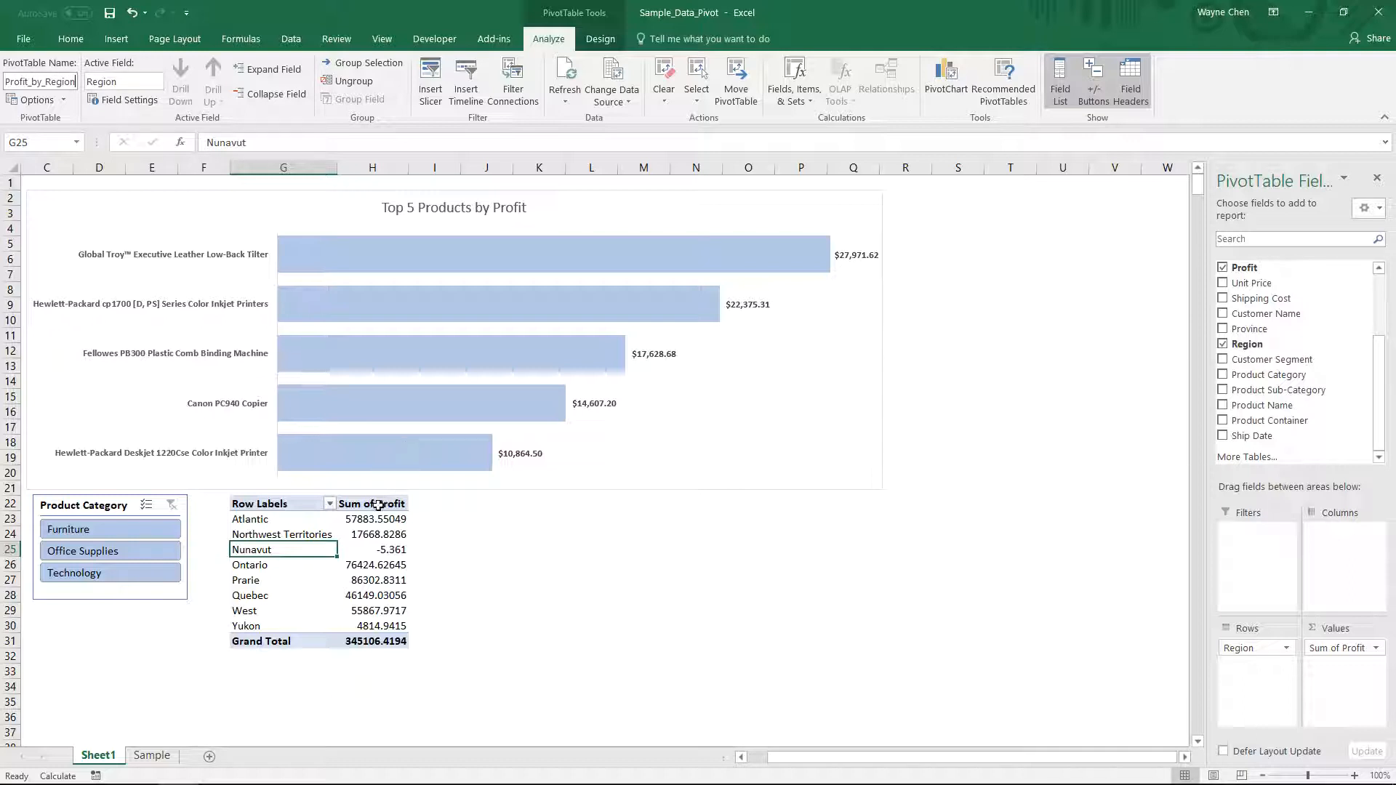
{"action": "left_click", "coordinate": [644, 580]}
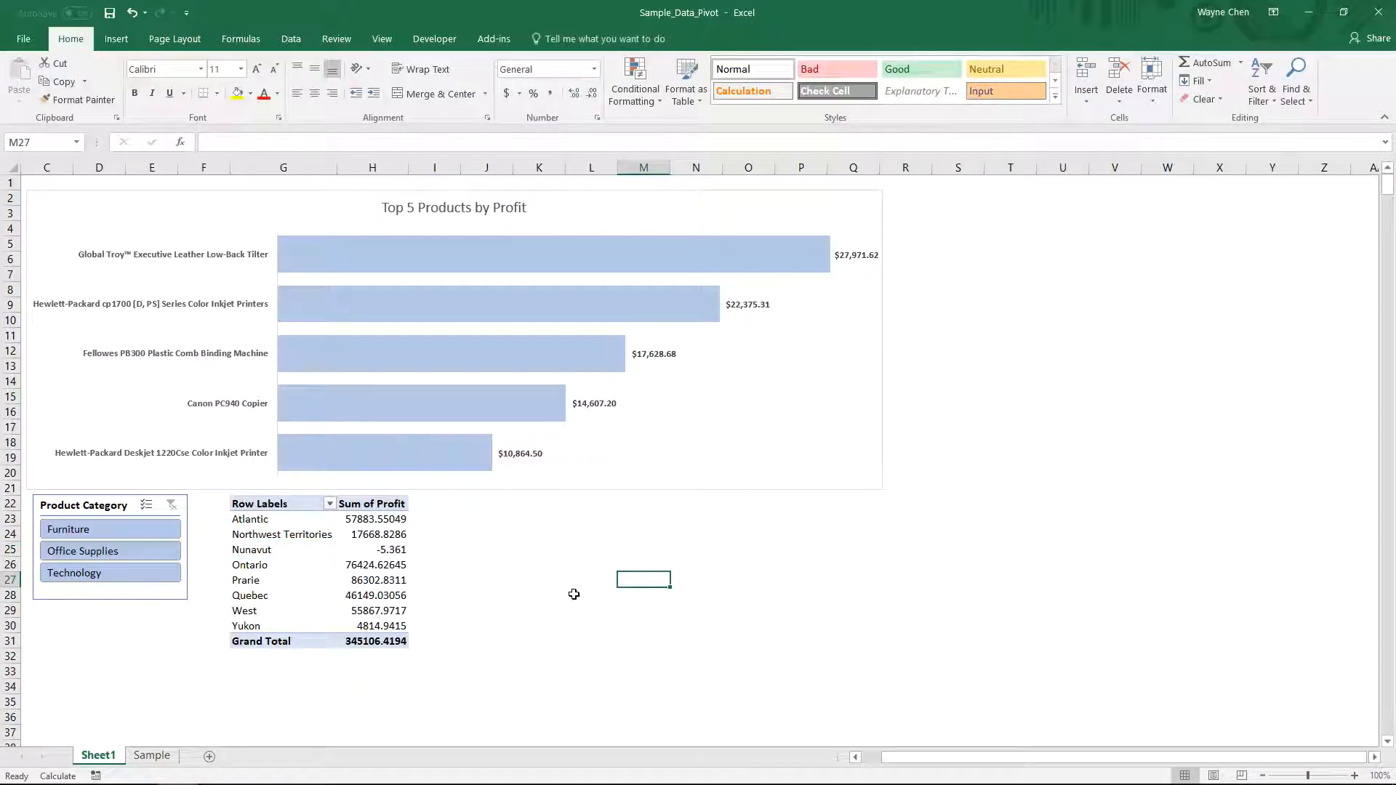
- Try each Product Category slicer item to see which reports it filters, then clear the filter
{"action": "left_click", "coordinate": [301, 519]}
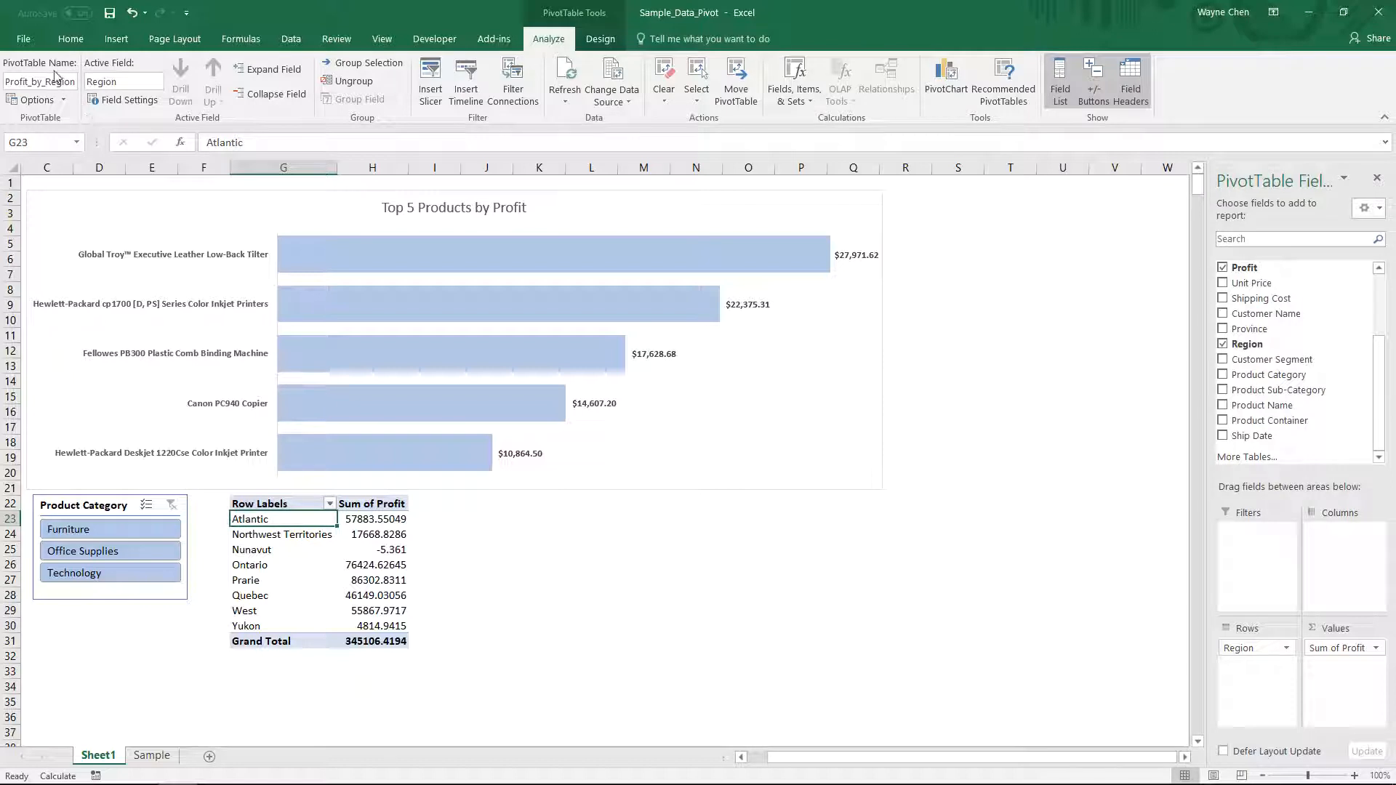
{"action": "left_click", "coordinate": [397, 207]}
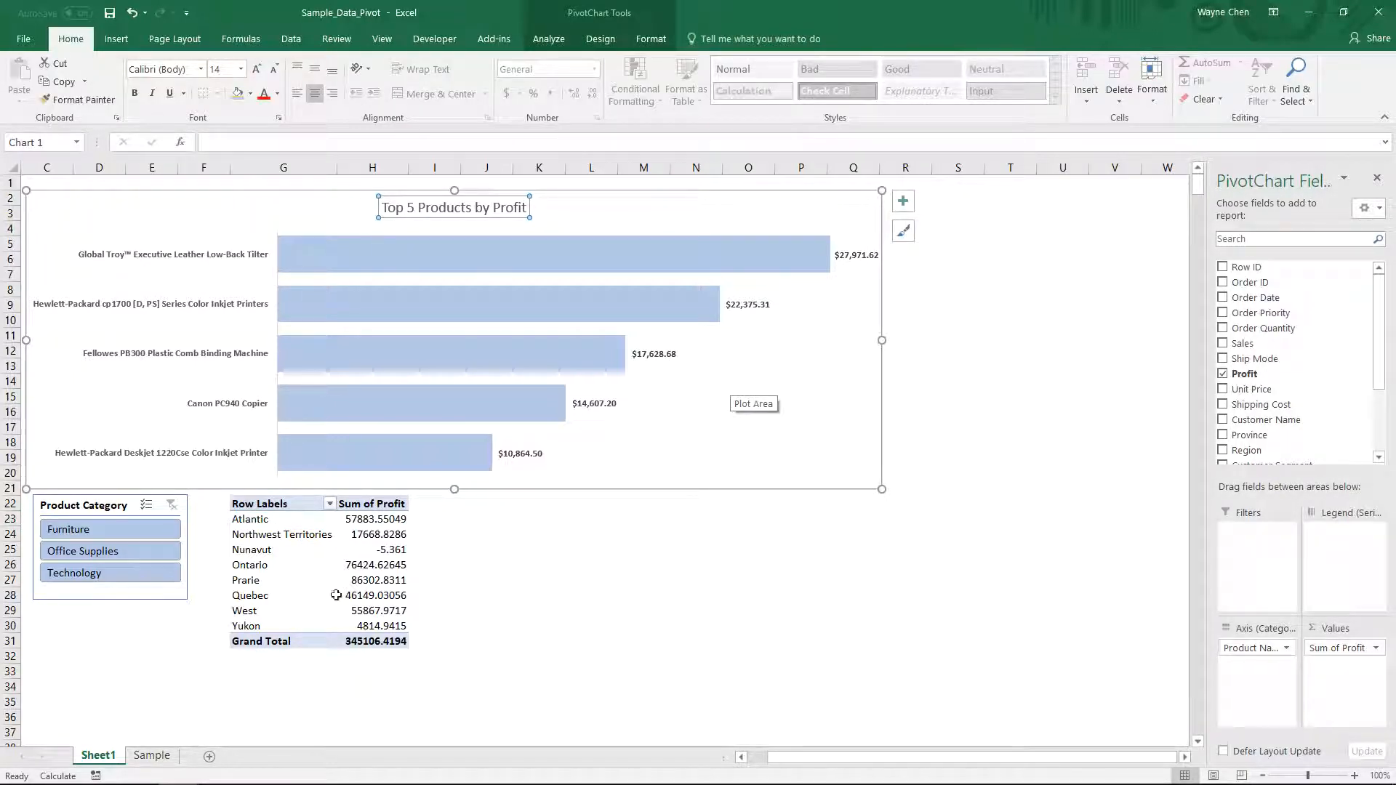
{"action": "left_click", "coordinate": [128, 535]}
{"action": "left_click", "coordinate": [125, 550]}
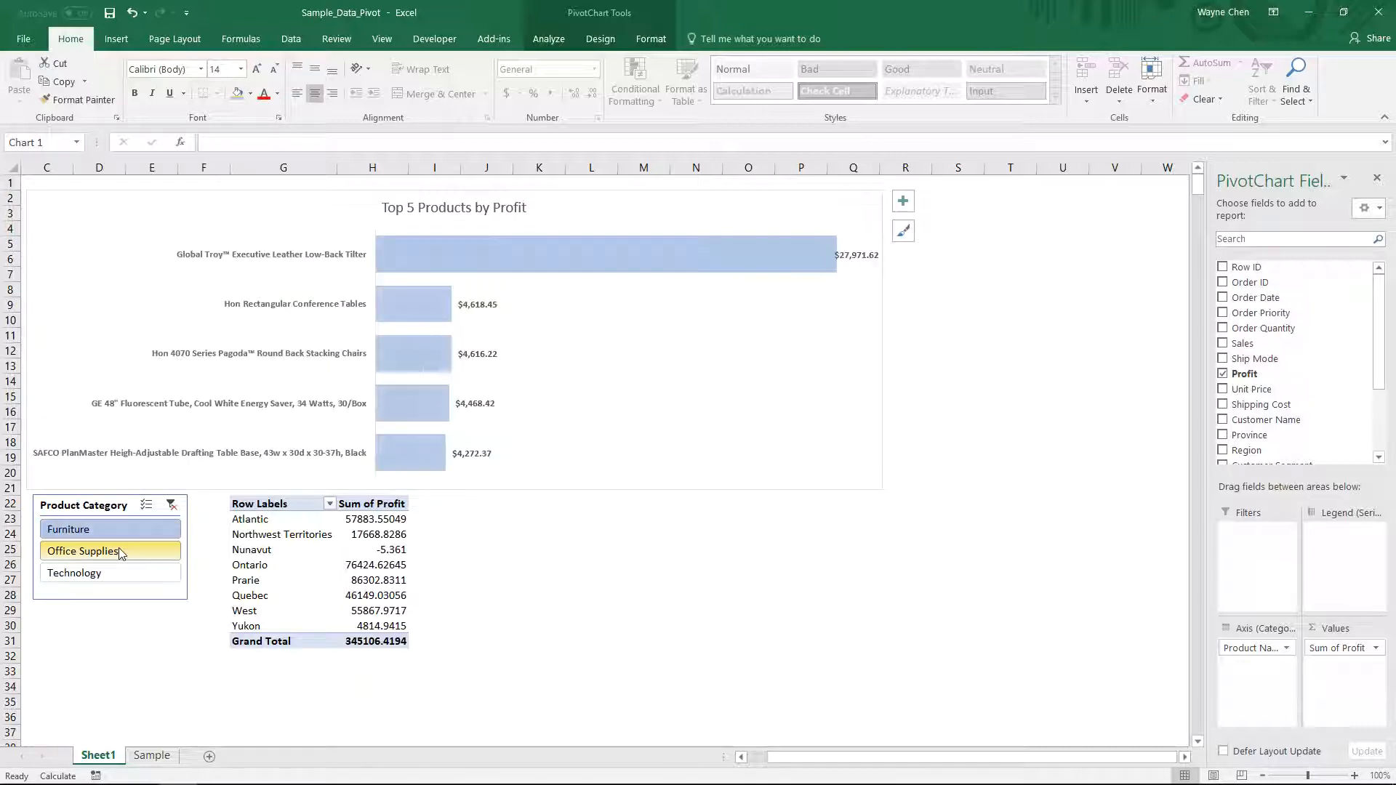
{"action": "left_click", "coordinate": [118, 573]}
{"action": "left_click", "coordinate": [118, 529]}
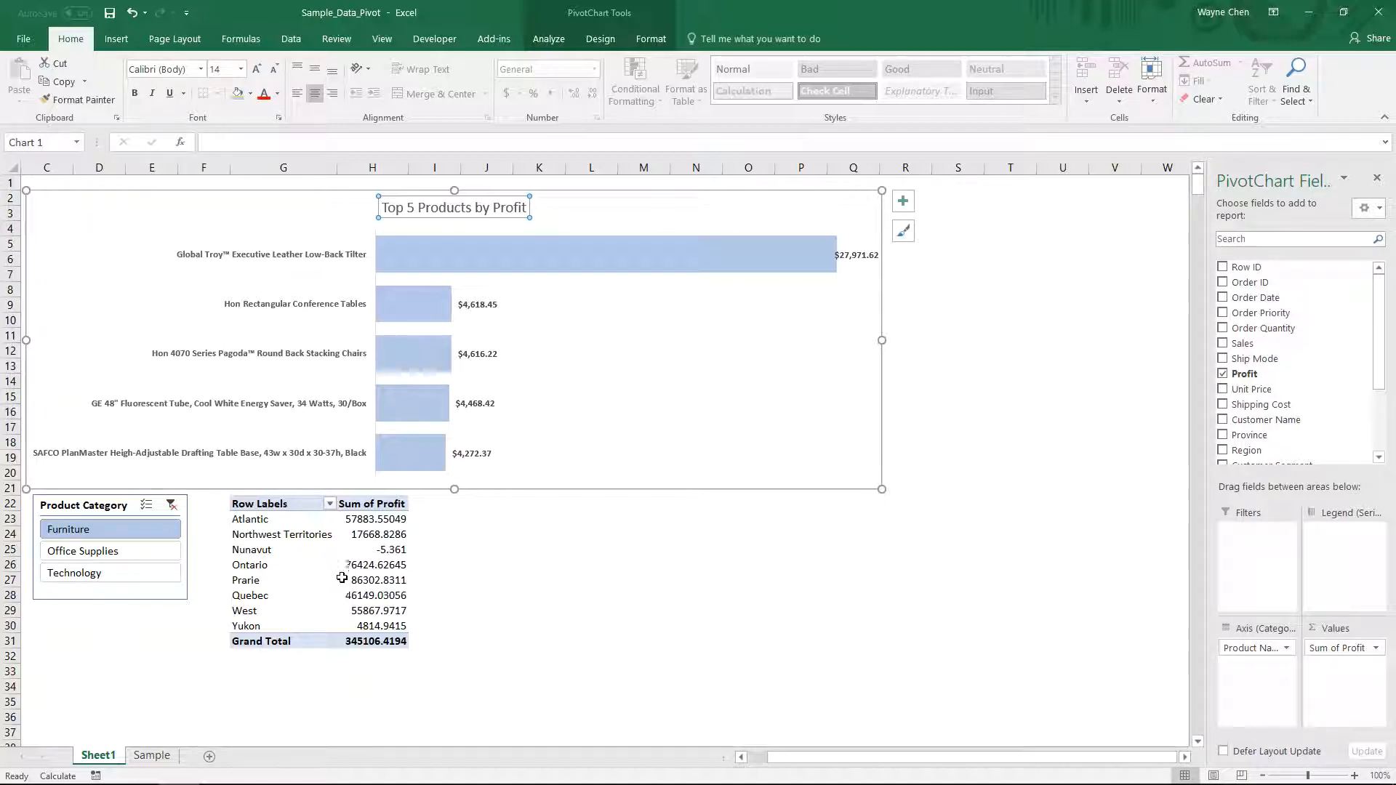
{"action": "left_click", "coordinate": [172, 505]}
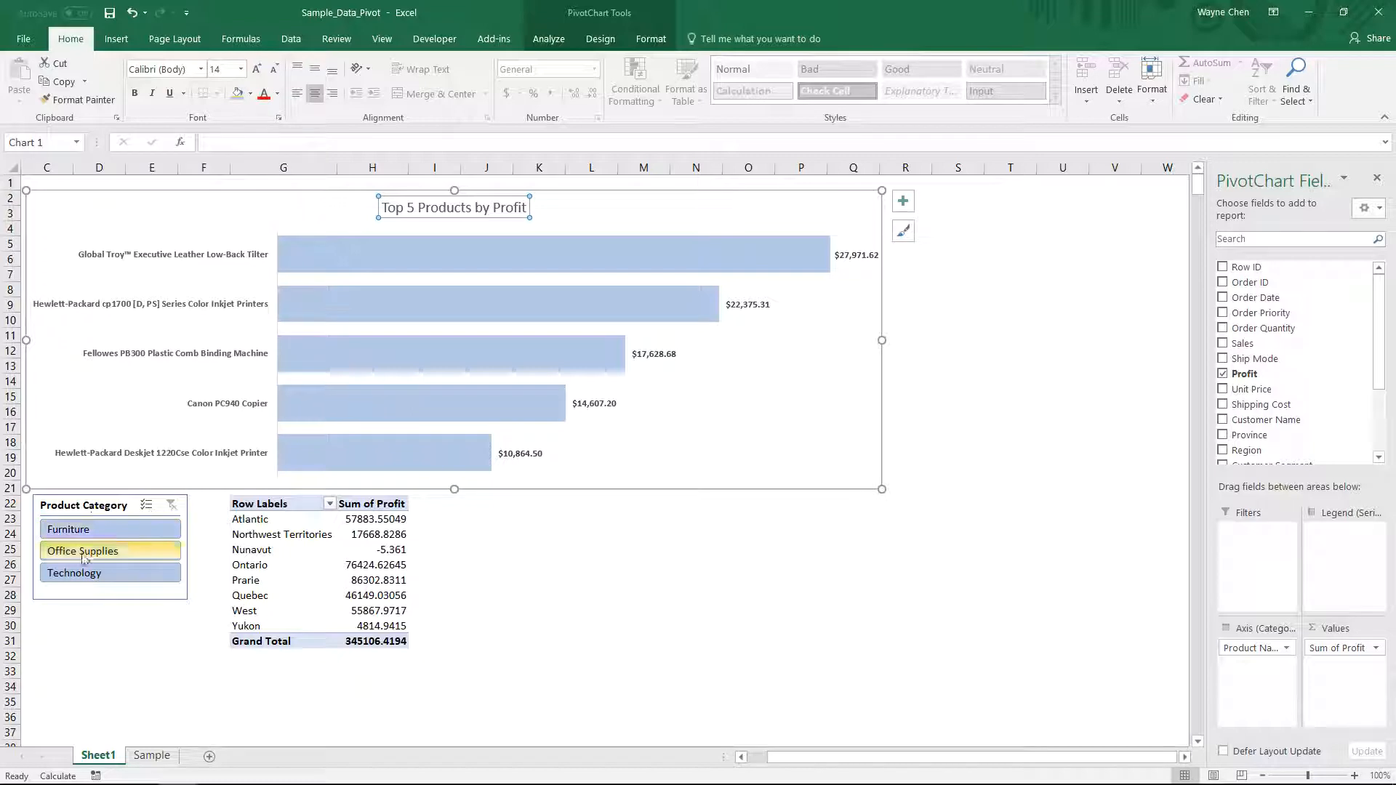
- Connect the Product Category slicer to the Profit_by_Region PivotTable as well as T5_by_Profit
{"action": "left_click", "coordinate": [96, 513]}
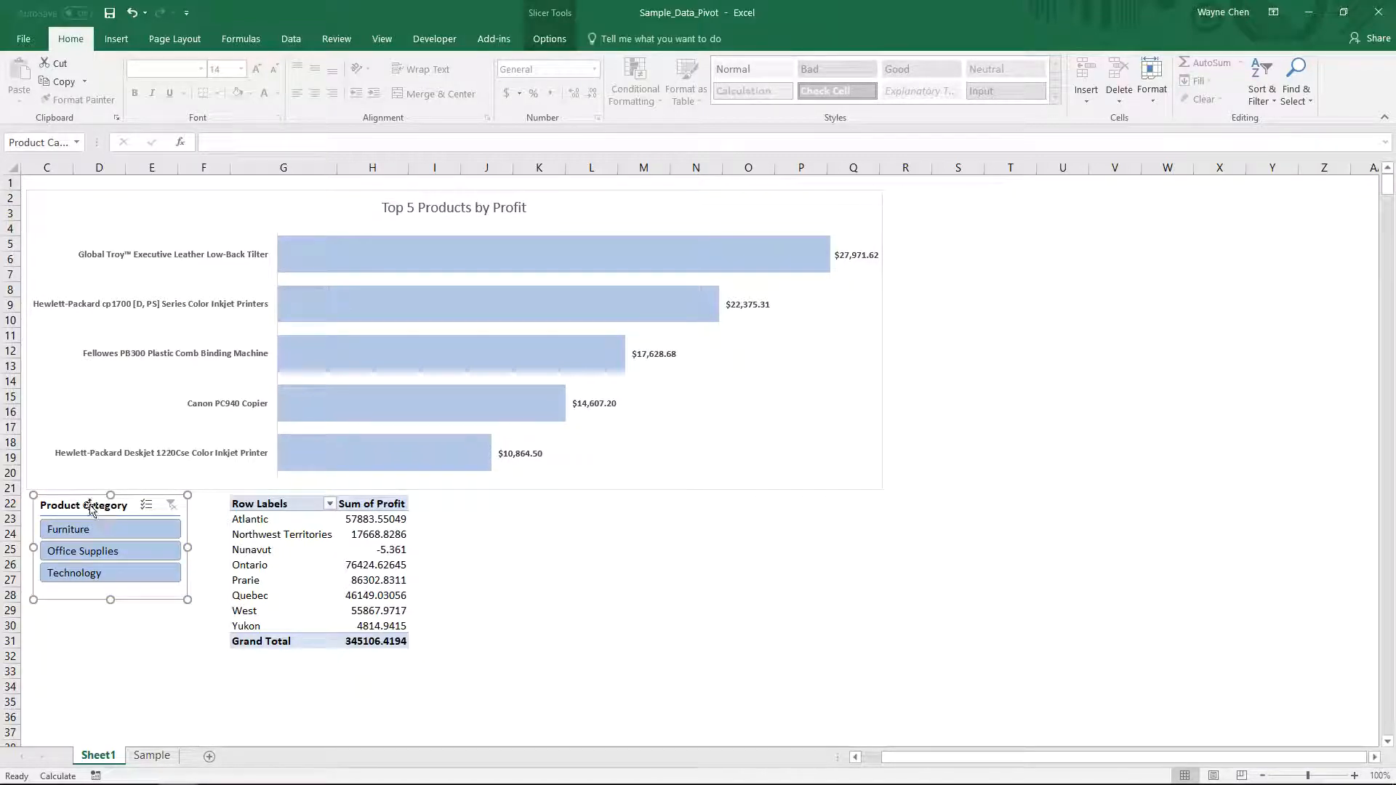
{"action": "left_click", "coordinate": [542, 40]}
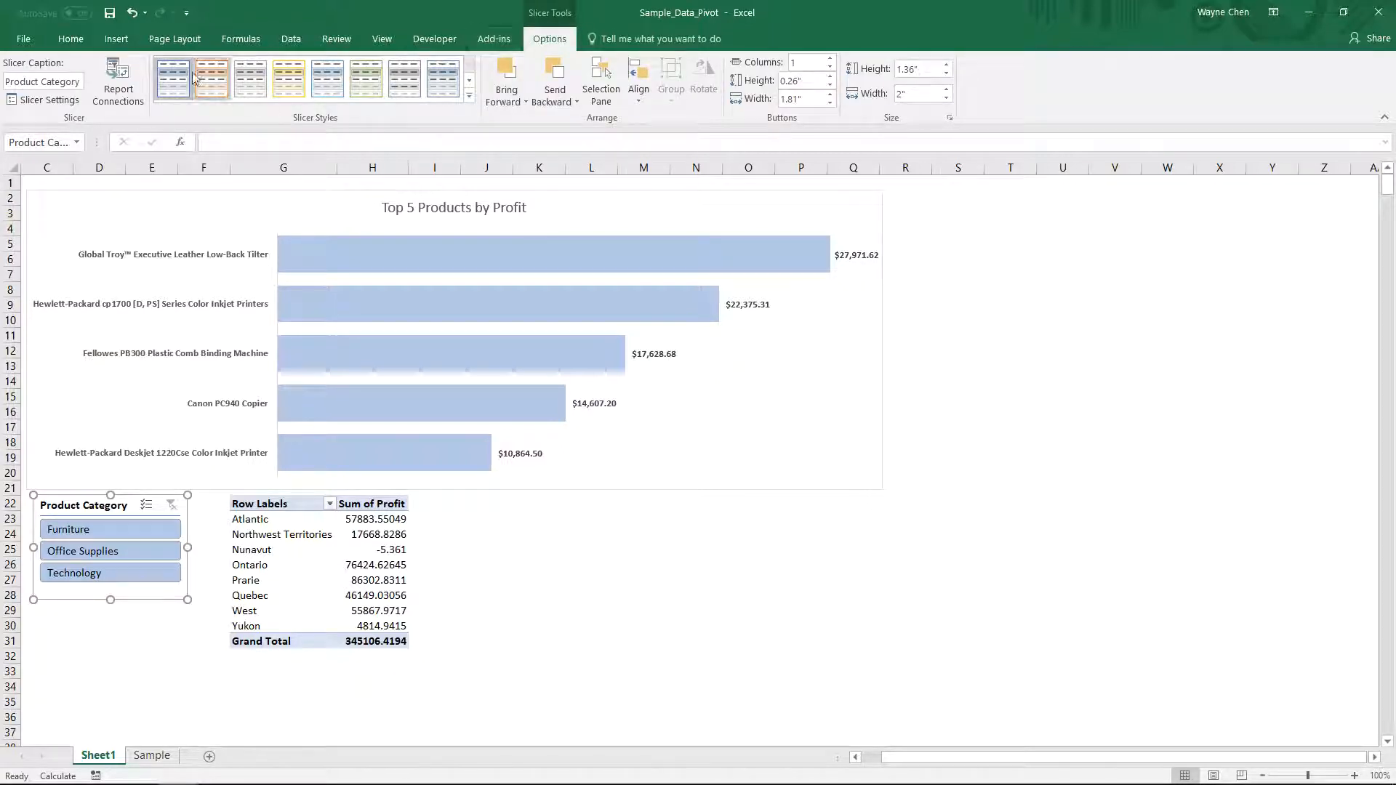
{"action": "left_click", "coordinate": [131, 100]}
{"action": "left_click_drag", "start_coordinate": [893, 354], "coordinate": [607, 445]}
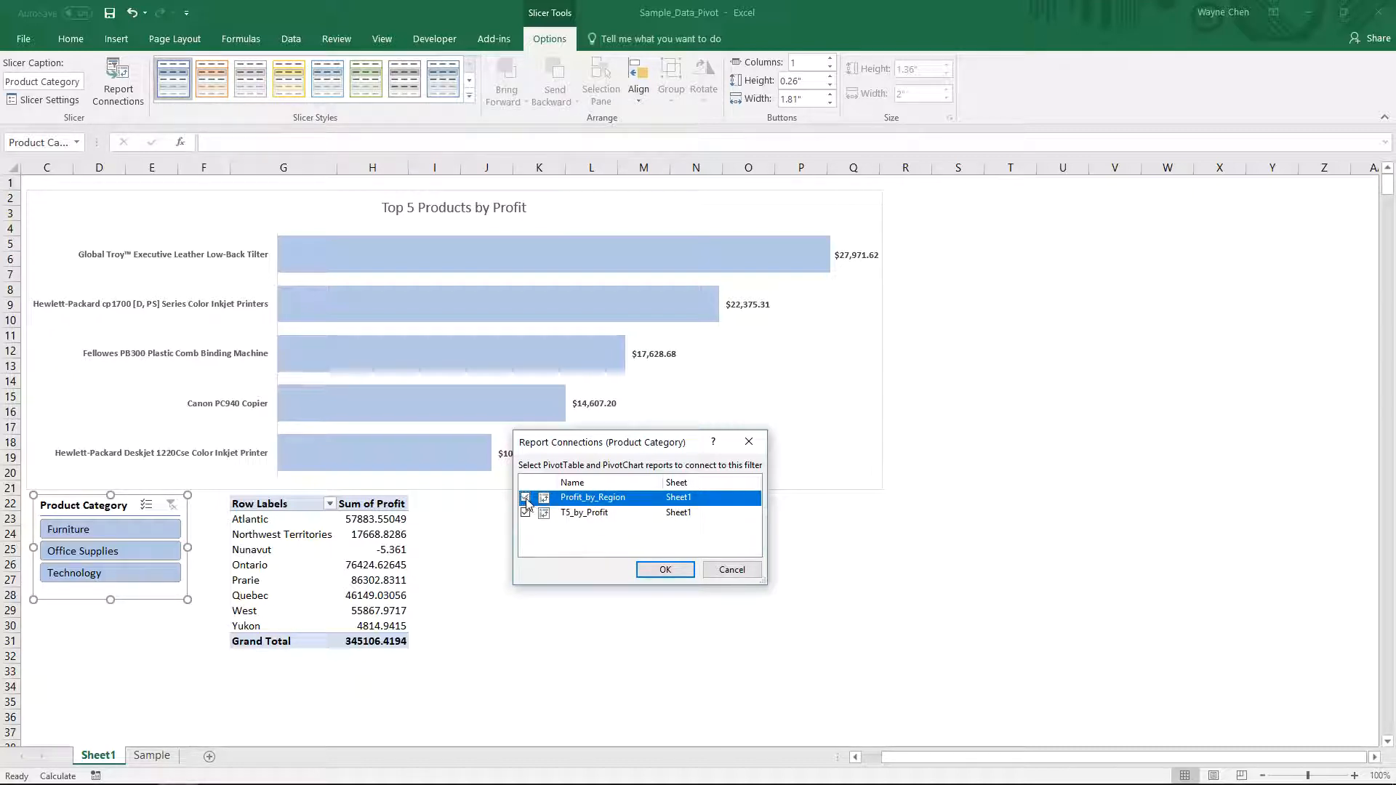
{"action": "left_click", "coordinate": [655, 570]}
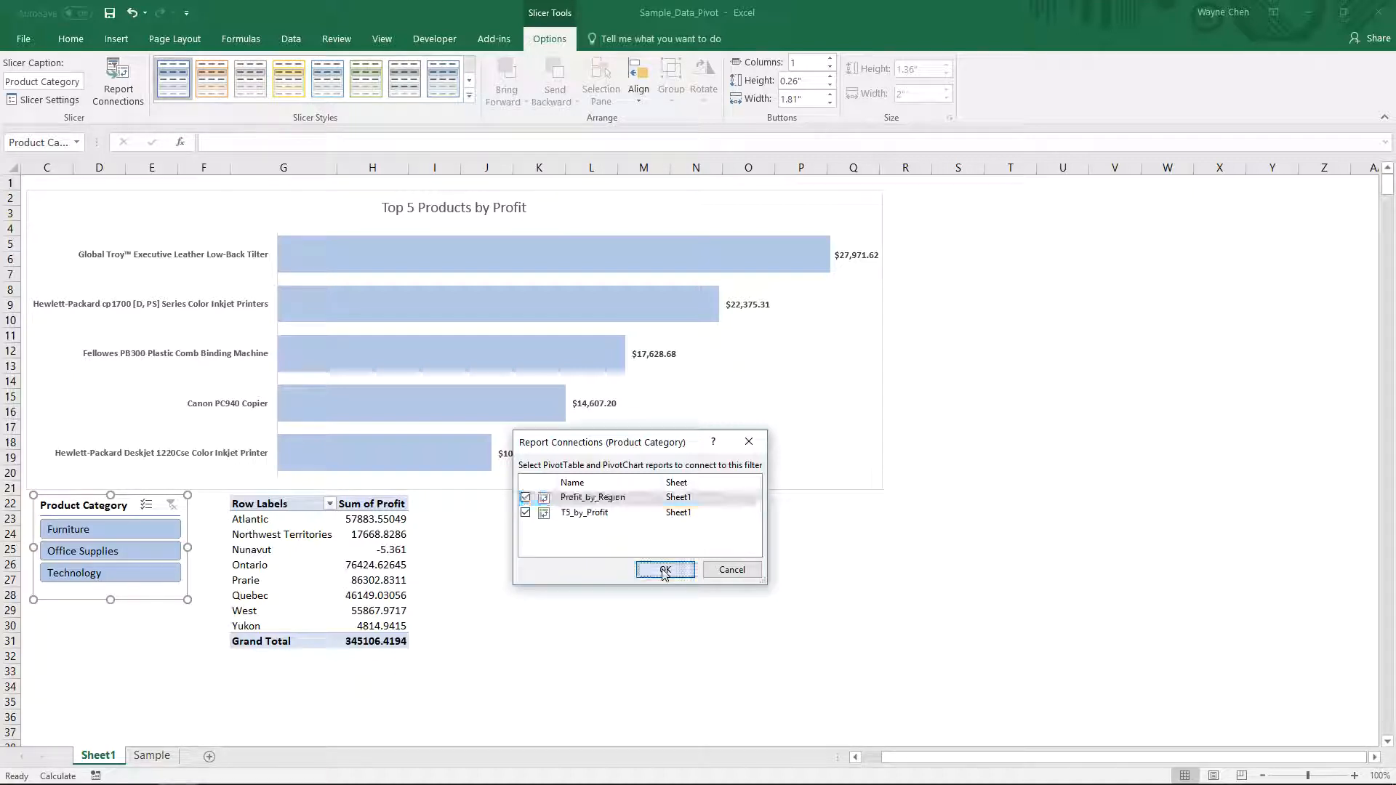
- Test the connected slicer by filtering Furniture, Office Supplies and Technology, ending on Furniture
{"action": "left_click", "coordinate": [134, 535]}
{"action": "left_click", "coordinate": [132, 555]}
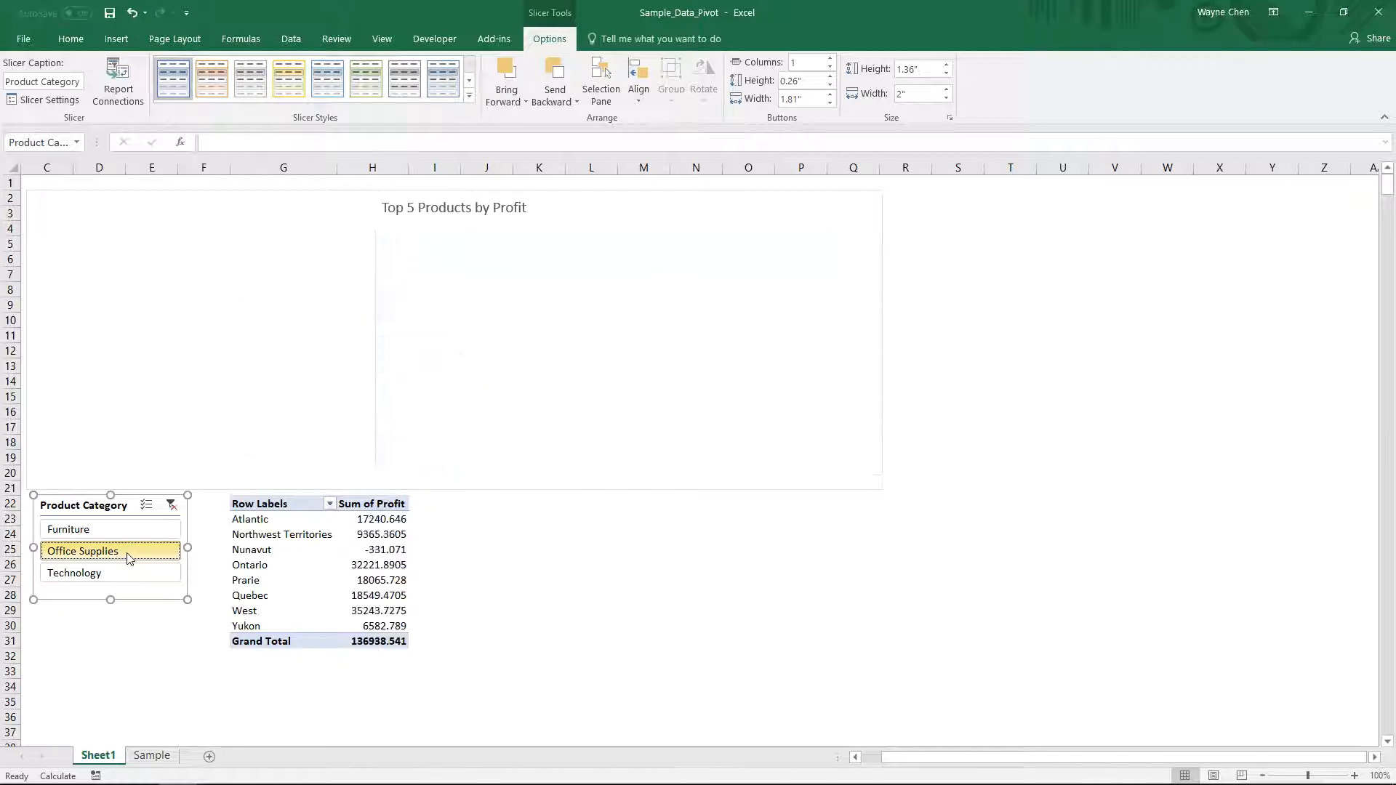
{"action": "left_click", "coordinate": [125, 574]}
{"action": "left_click", "coordinate": [124, 531]}
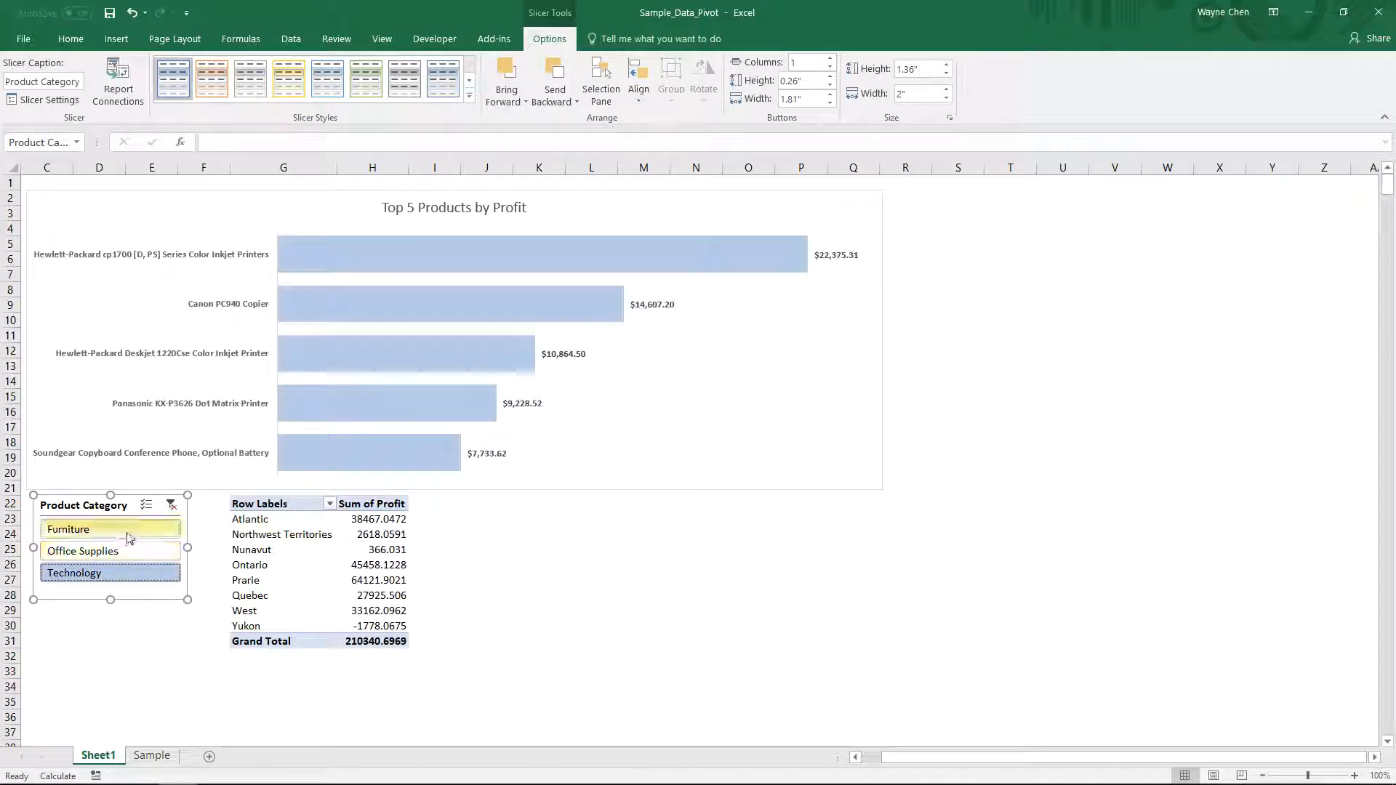
- Format the Profit_by_Region PivotTable's Sum of Profit values as Currency with 2 decimal places
{"action": "left_click", "coordinate": [373, 533]}
{"action": "left_click", "coordinate": [1343, 647]}
{"action": "left_click", "coordinate": [1308, 630]}
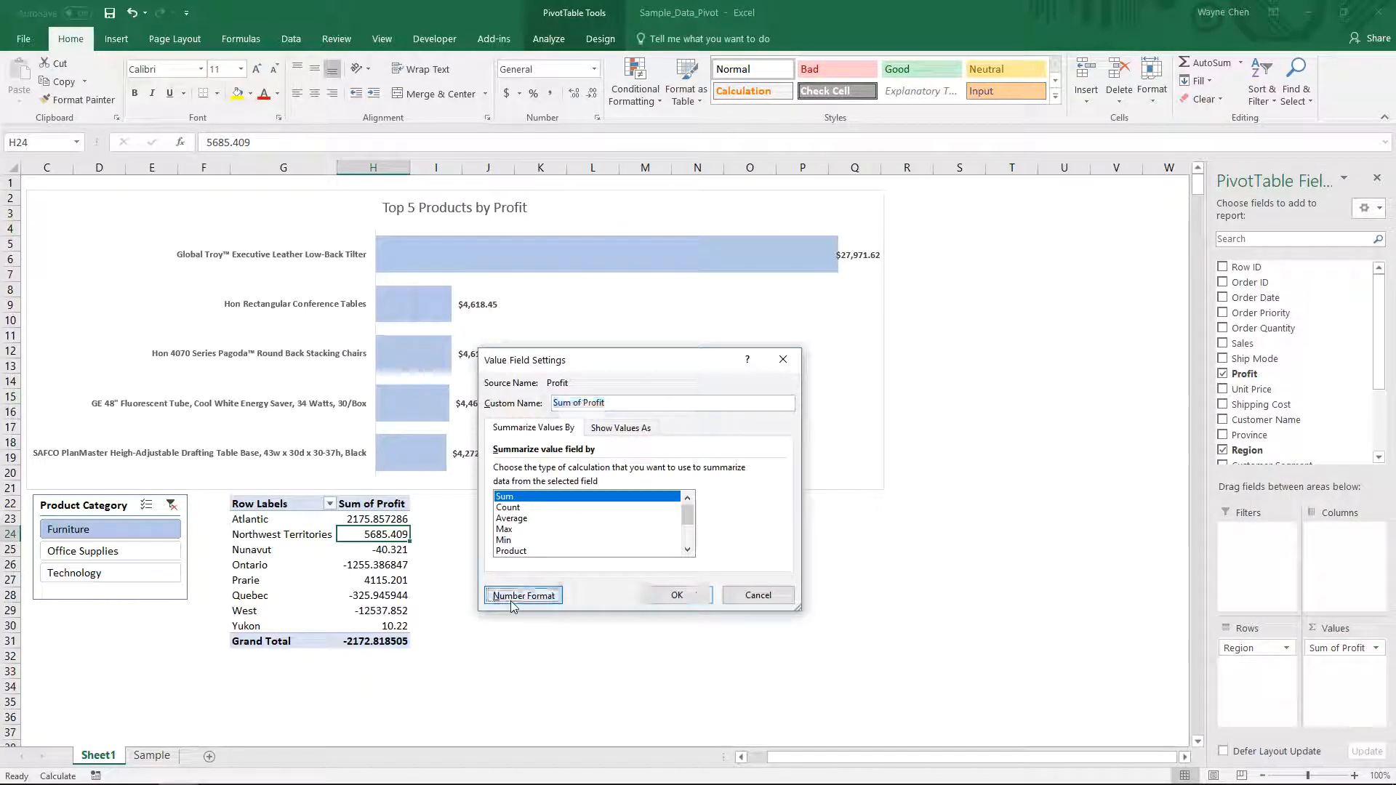
{"action": "left_click", "coordinate": [518, 596]}
{"action": "left_click", "coordinate": [458, 383]}
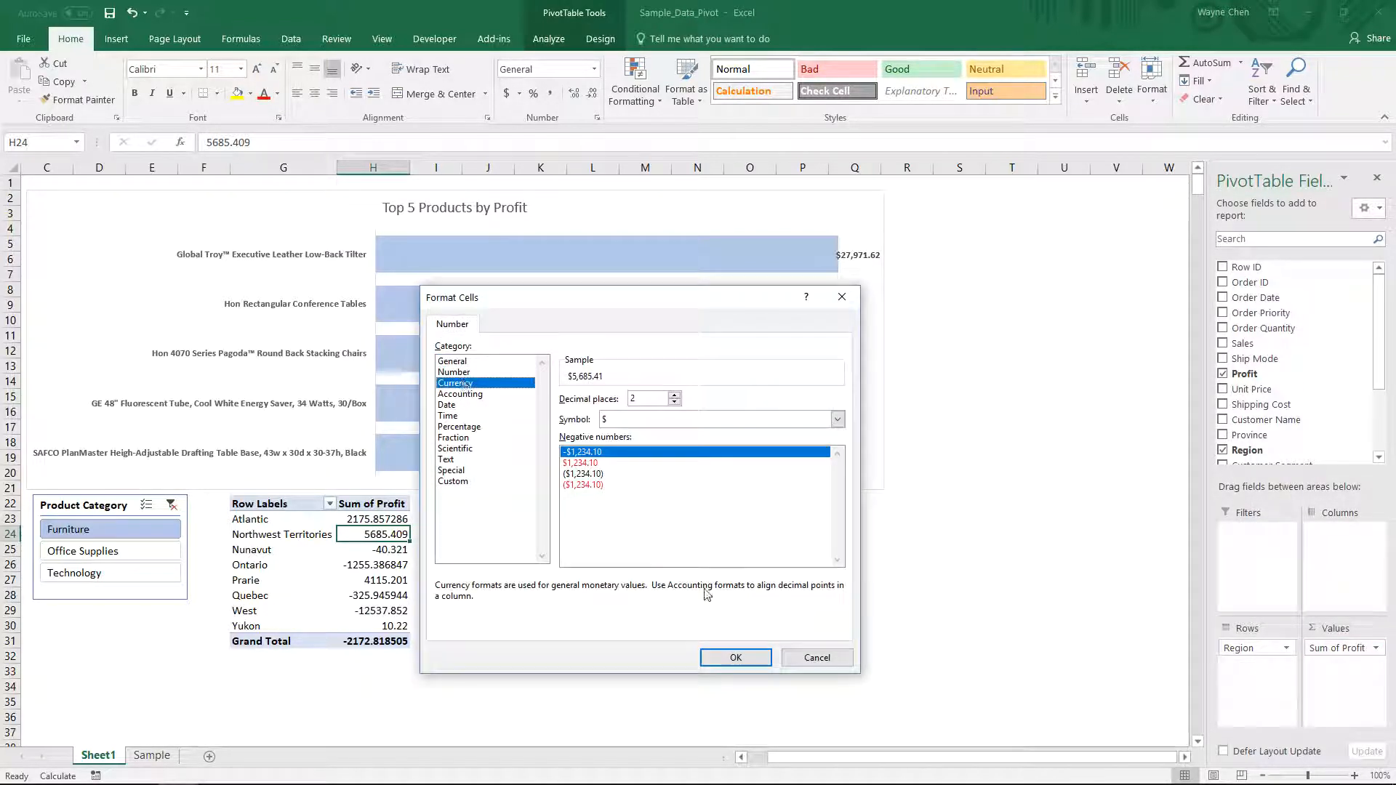
{"action": "left_click", "coordinate": [736, 657]}
{"action": "left_click", "coordinate": [677, 594]}
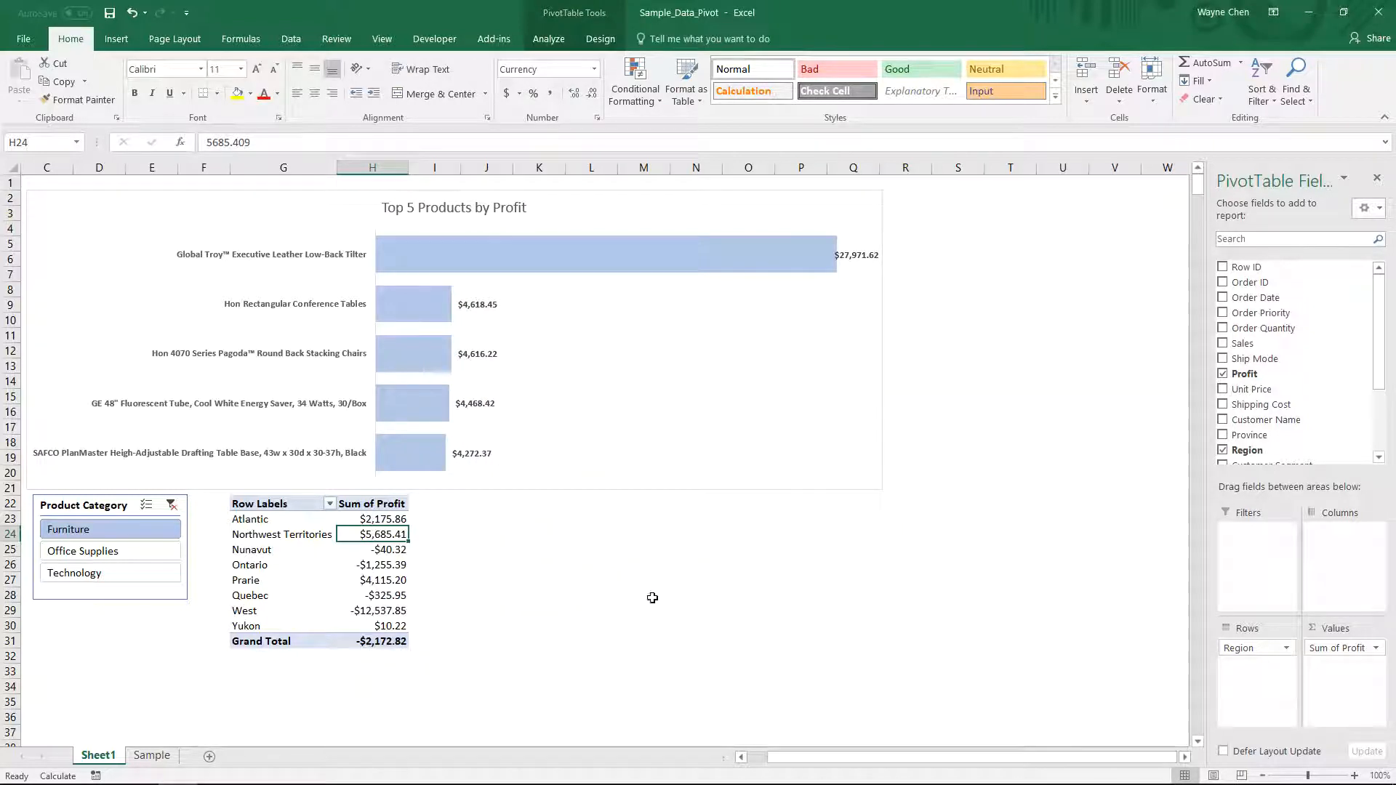
- Filter the slicer by Office Supplies and then Technology to compare both reports, then clear the slicer filter
{"action": "left_click", "coordinate": [1377, 181]}
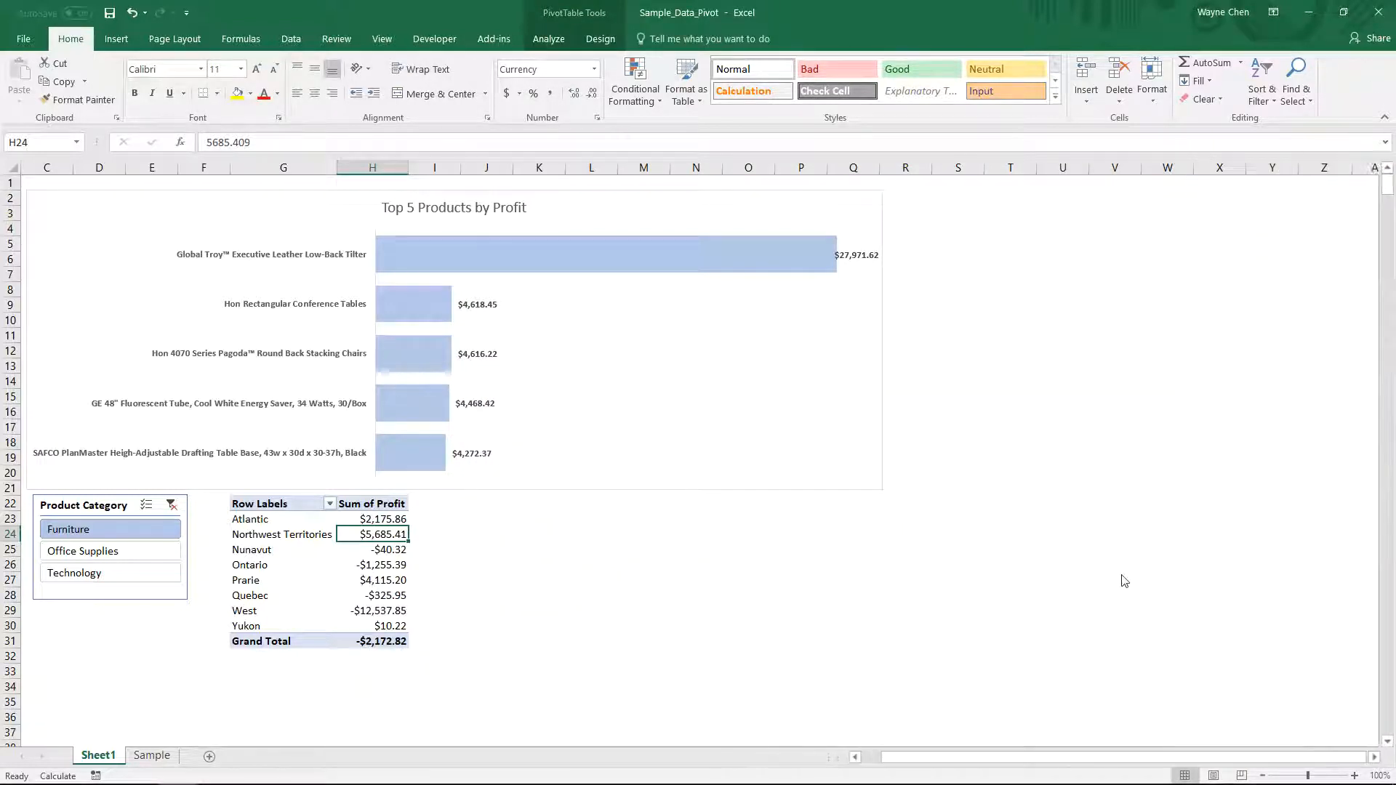
{"action": "left_click", "coordinate": [1354, 776]}
{"action": "left_click", "coordinate": [1354, 775]}
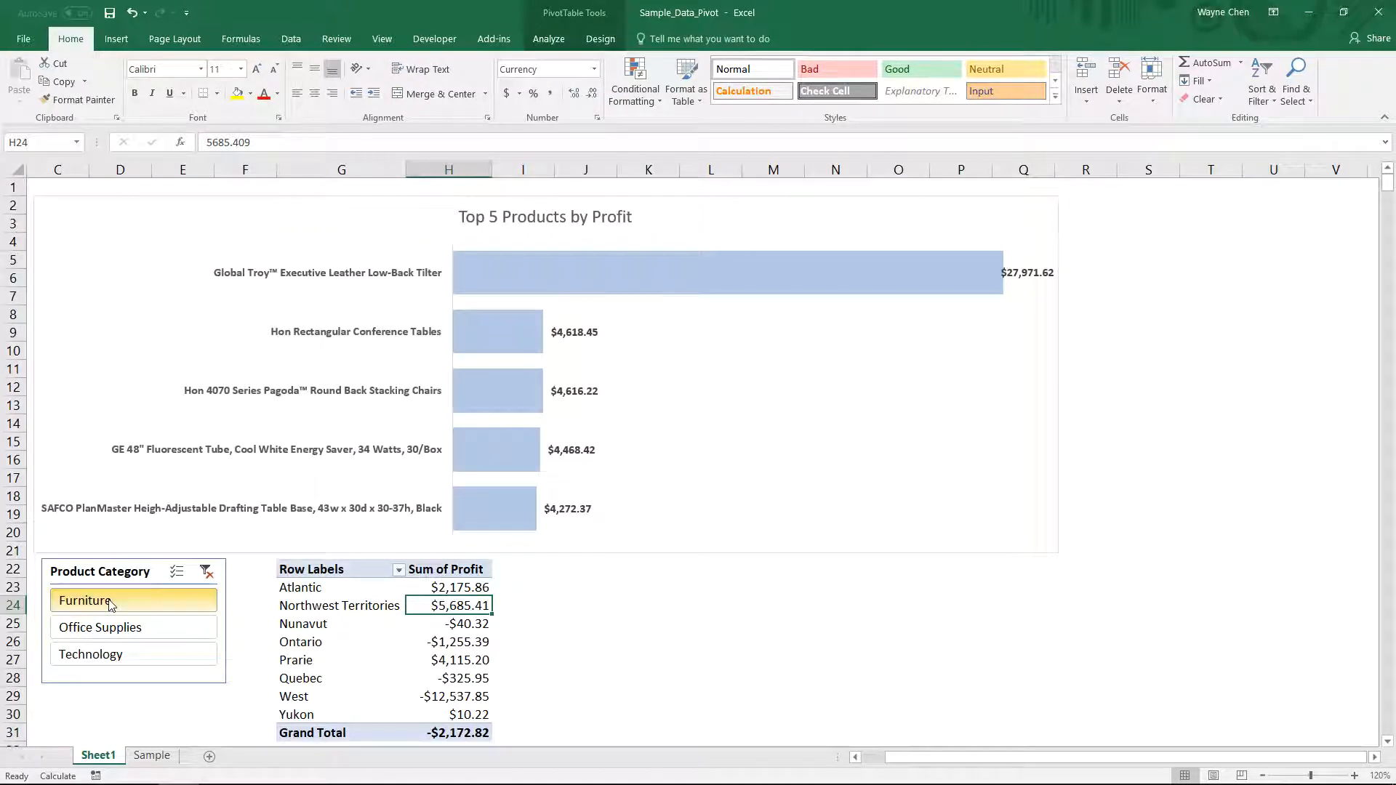
{"action": "left_click", "coordinate": [116, 632]}
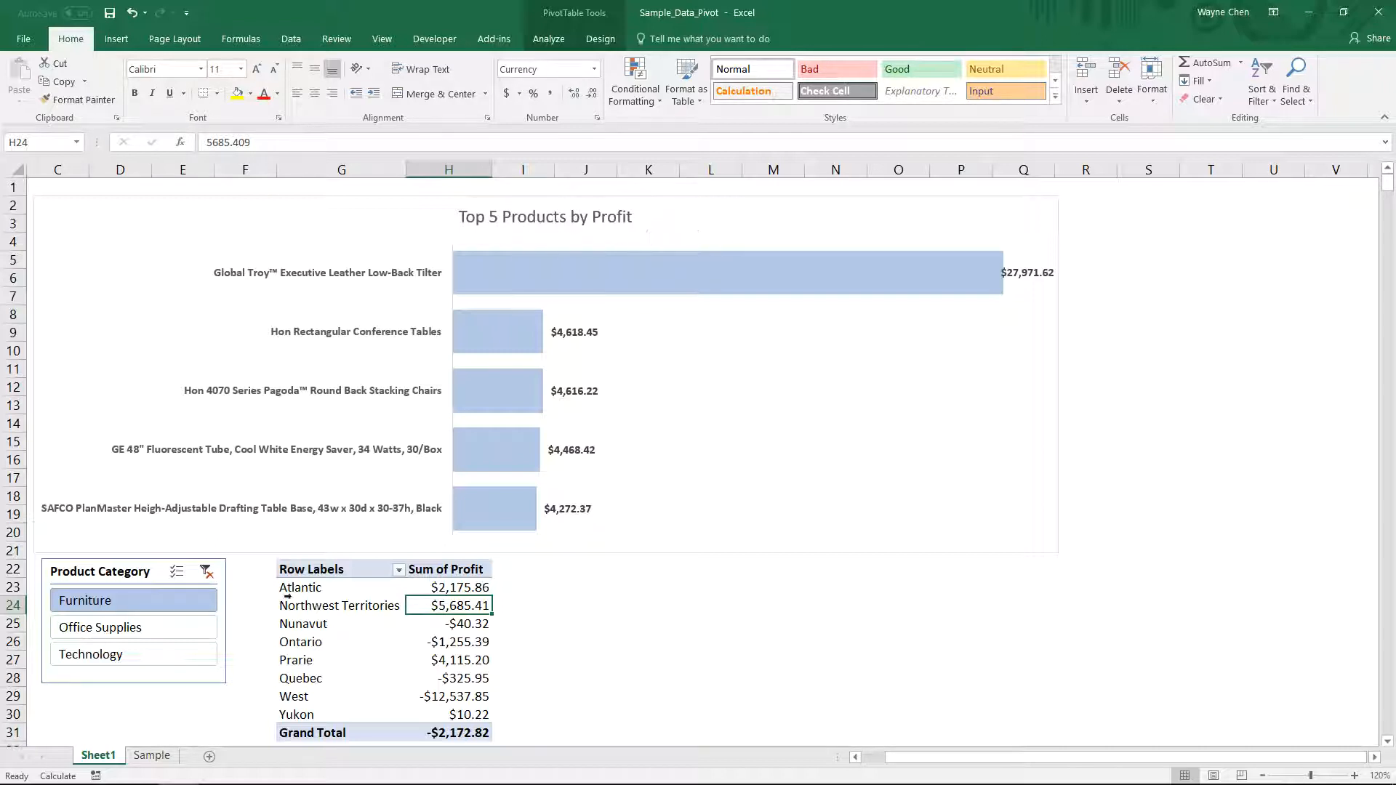
{"action": "left_click", "coordinate": [464, 586]}
{"action": "left_click_drag", "start_coordinate": [311, 590], "coordinate": [298, 715]}
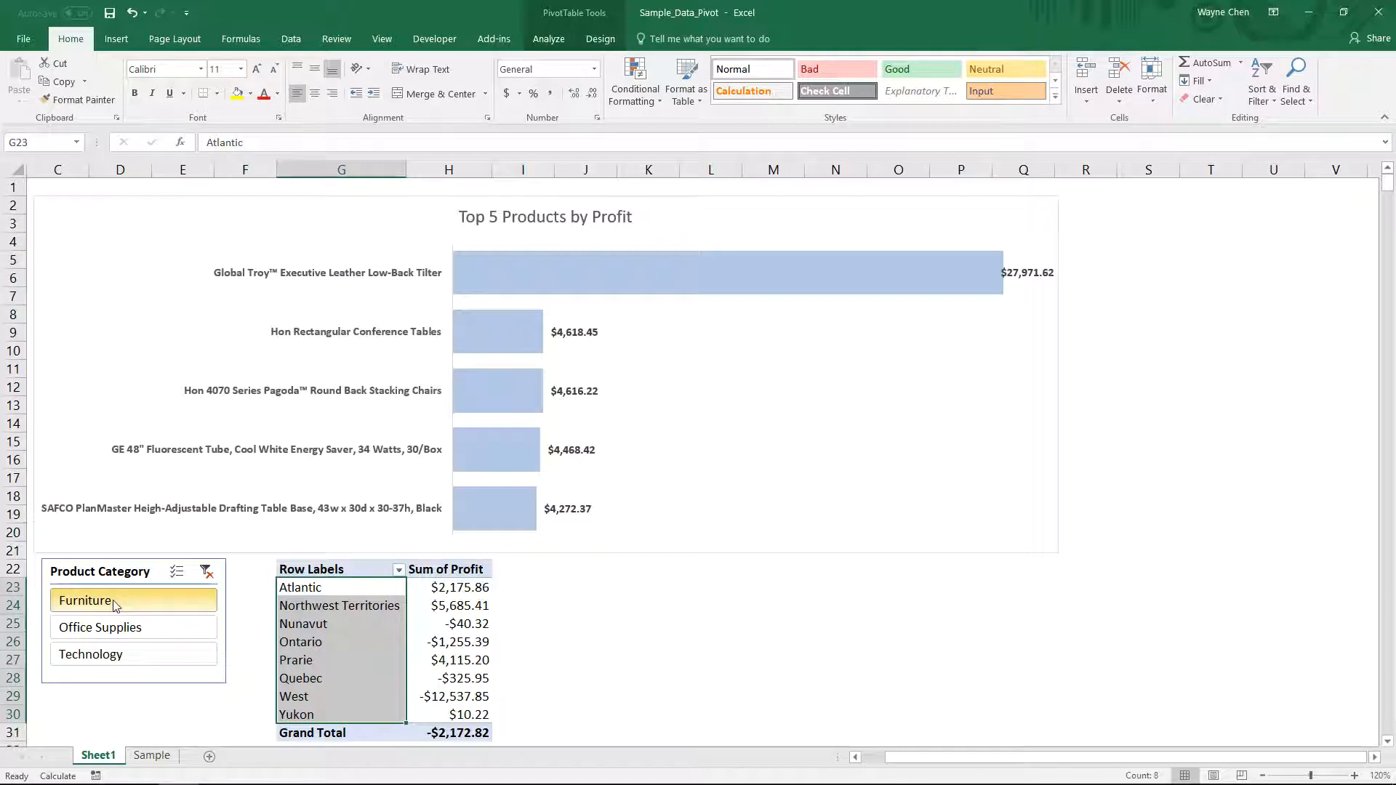
{"action": "left_click", "coordinate": [119, 629]}
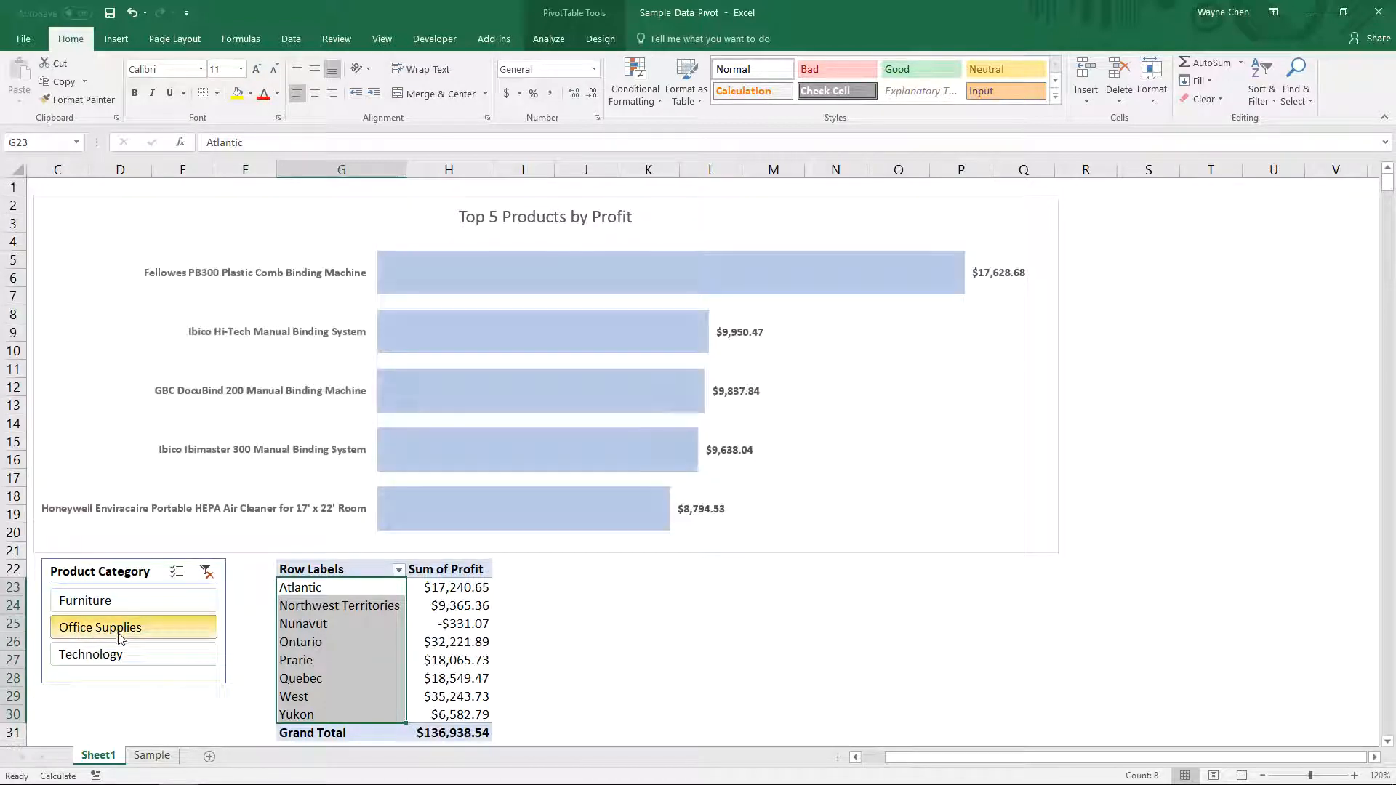
{"action": "left_click", "coordinate": [127, 658]}
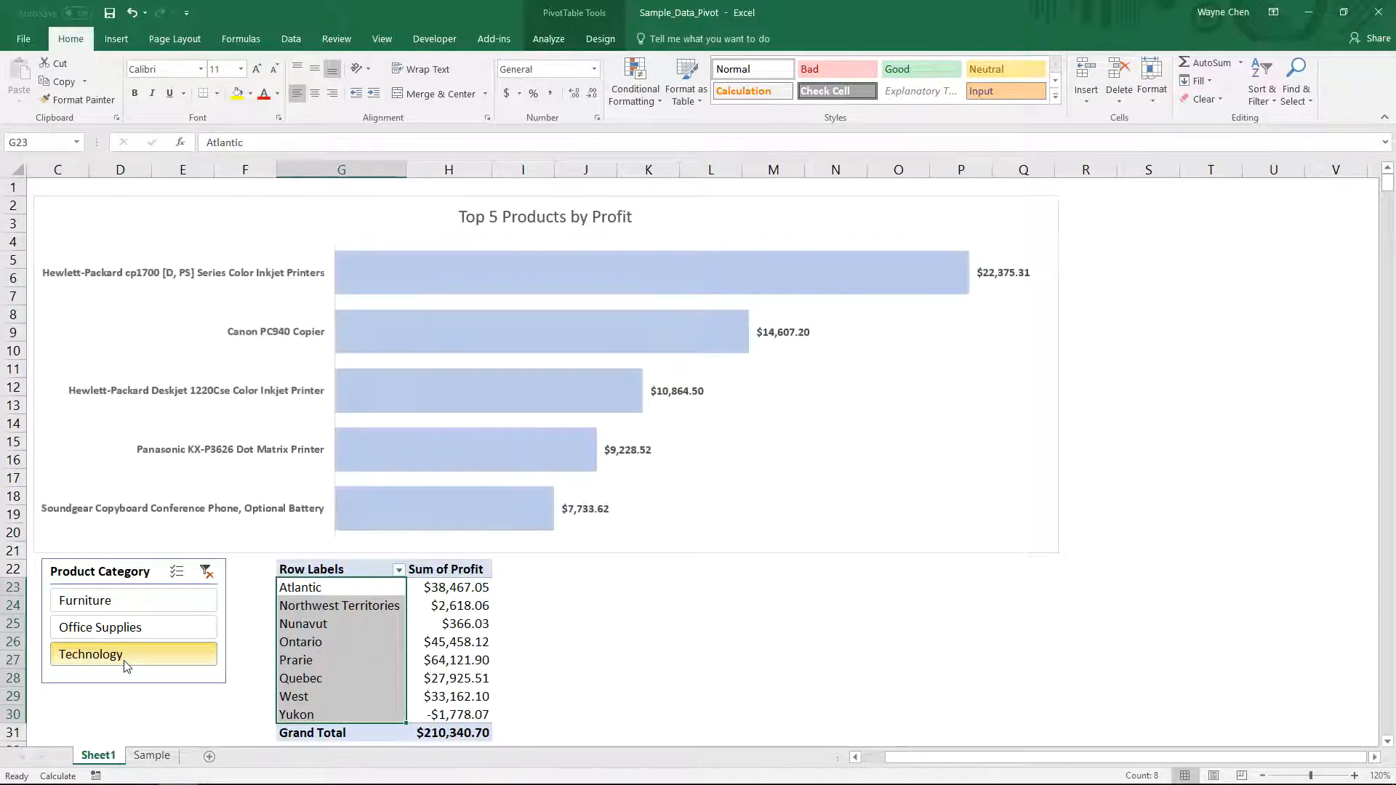
{"action": "left_click", "coordinate": [206, 571]}
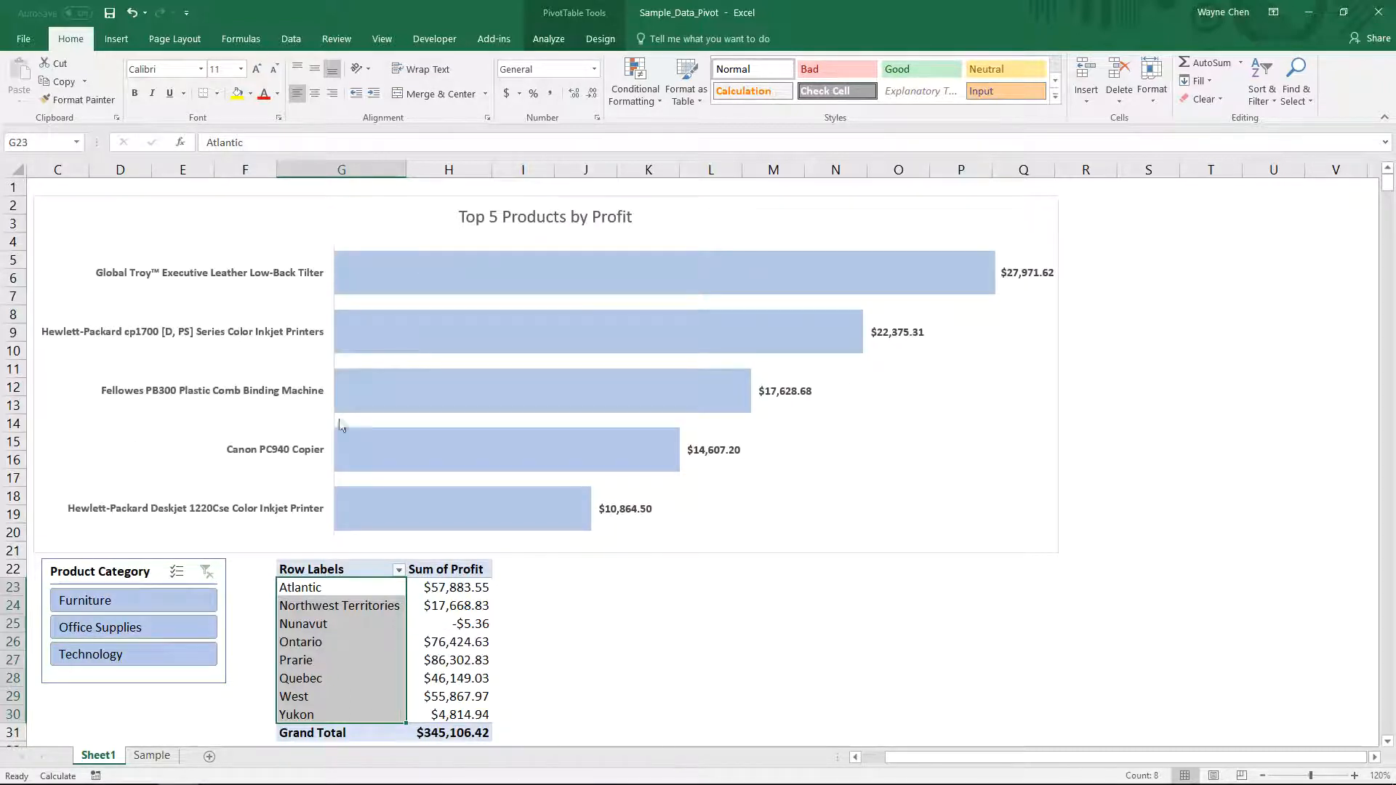
{"action": "left_click", "coordinate": [575, 624]}
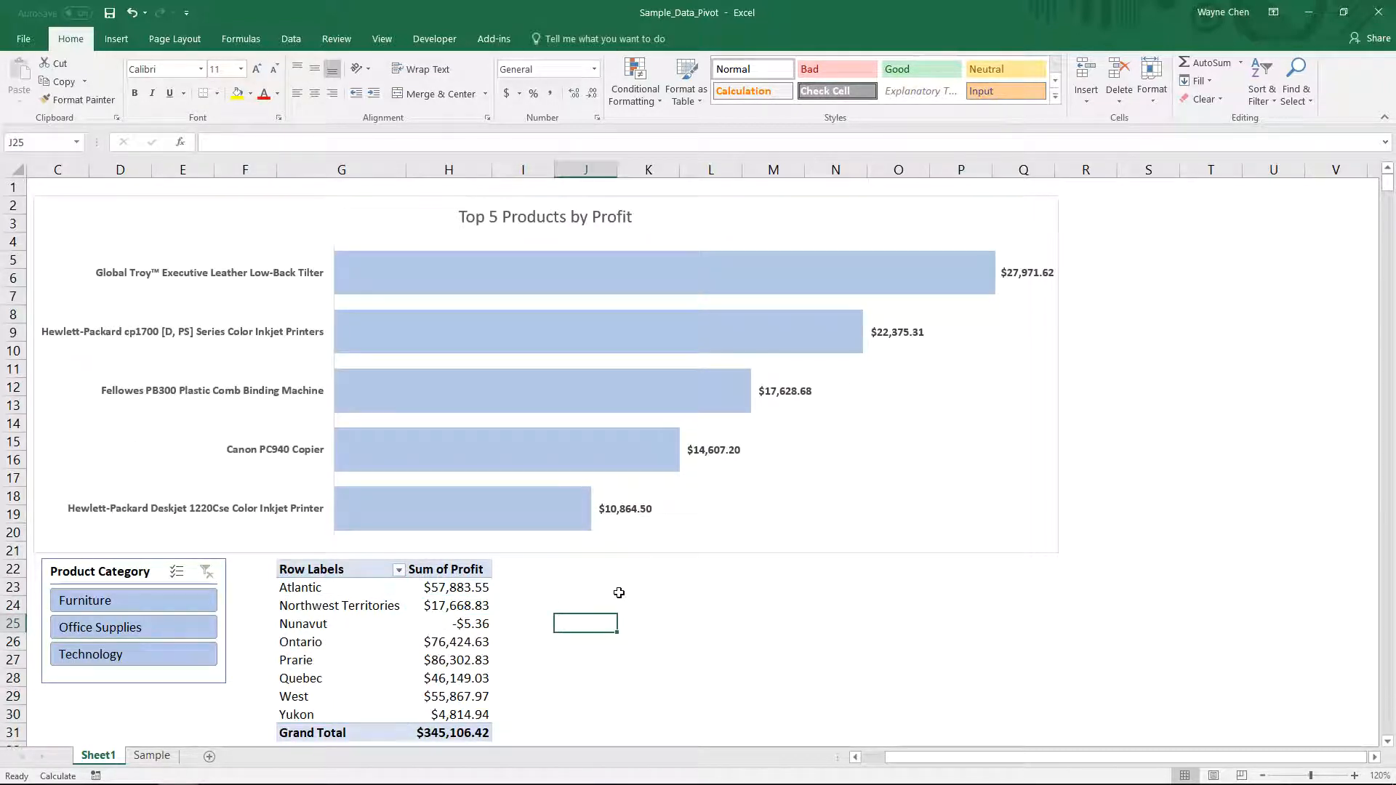